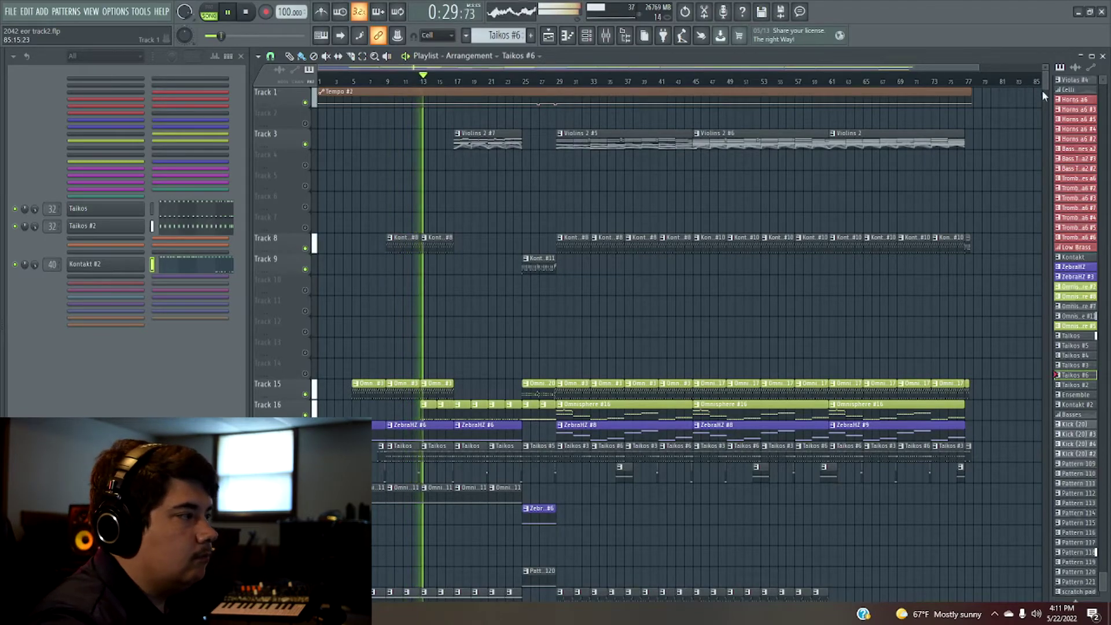
# - Examine the Taikos #2 notes of the Taikos pattern in the piano roll, then return to the playlist
pyautogui.moveTo(1047, 85); pyautogui.dragTo(1047, 88)
pyautogui.moveTo(976, 76); pyautogui.dragTo(592, 69)
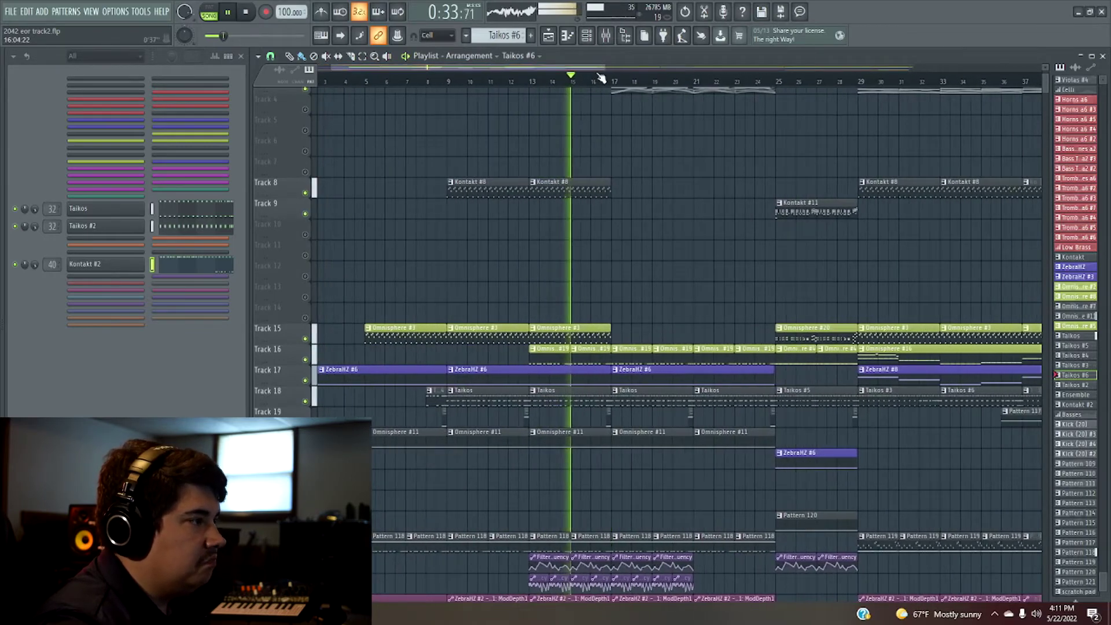
pyautogui.scroll(-3, 838, 218)
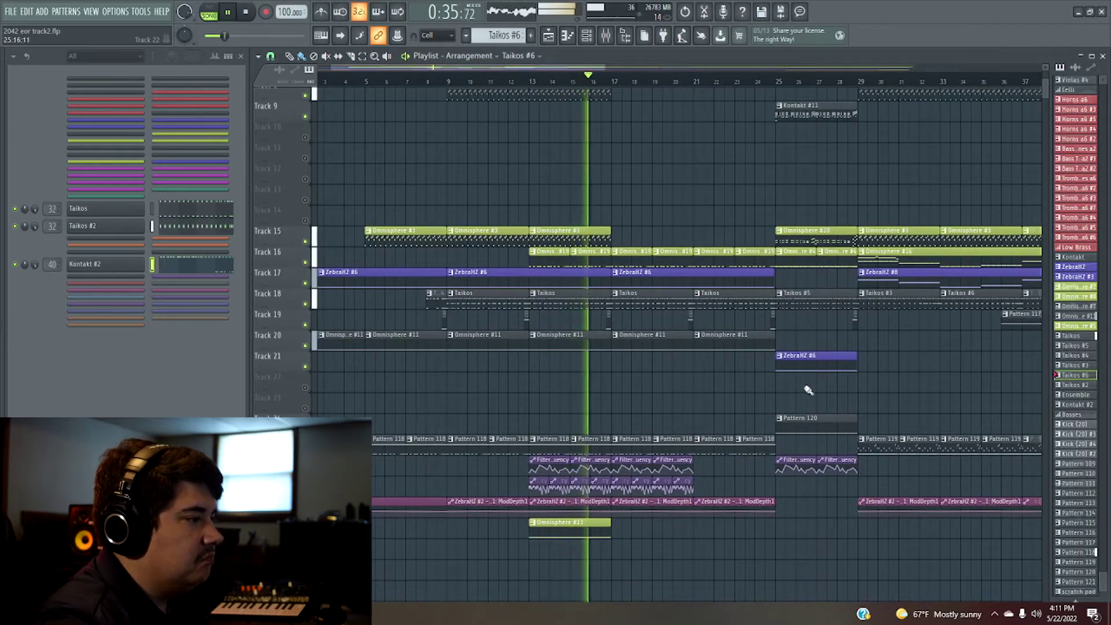
pyautogui.click(591, 308)
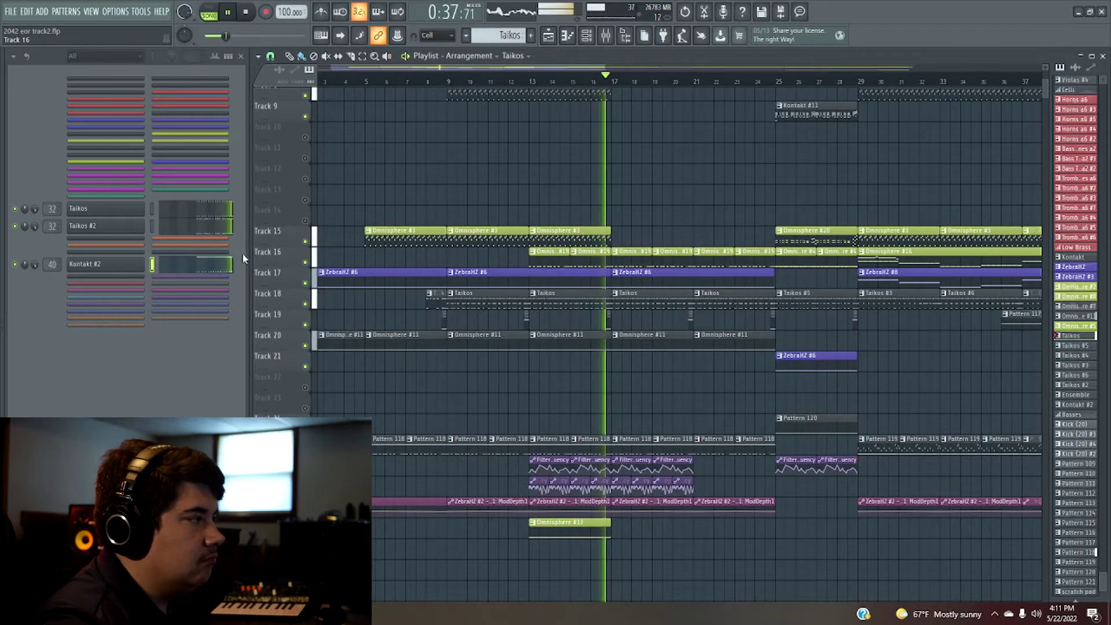
pyautogui.click(194, 229)
pyautogui.moveTo(384, 64); pyautogui.dragTo(660, 75)
pyautogui.scroll(-1, 701, 179)
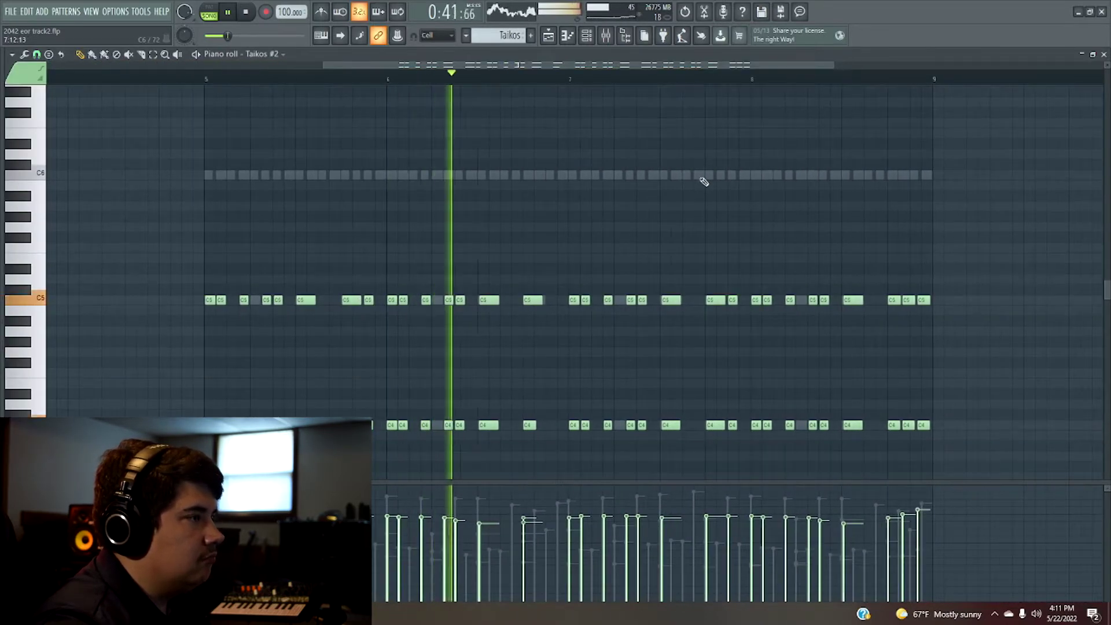
pyautogui.scroll(-1, 972, 218)
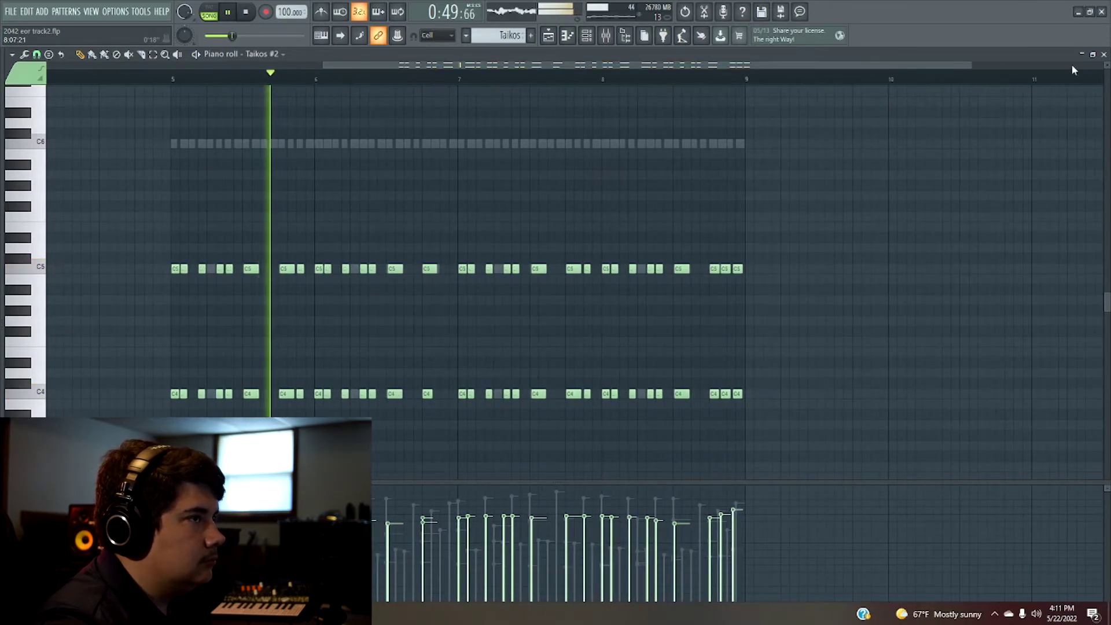
pyautogui.click(1103, 54)
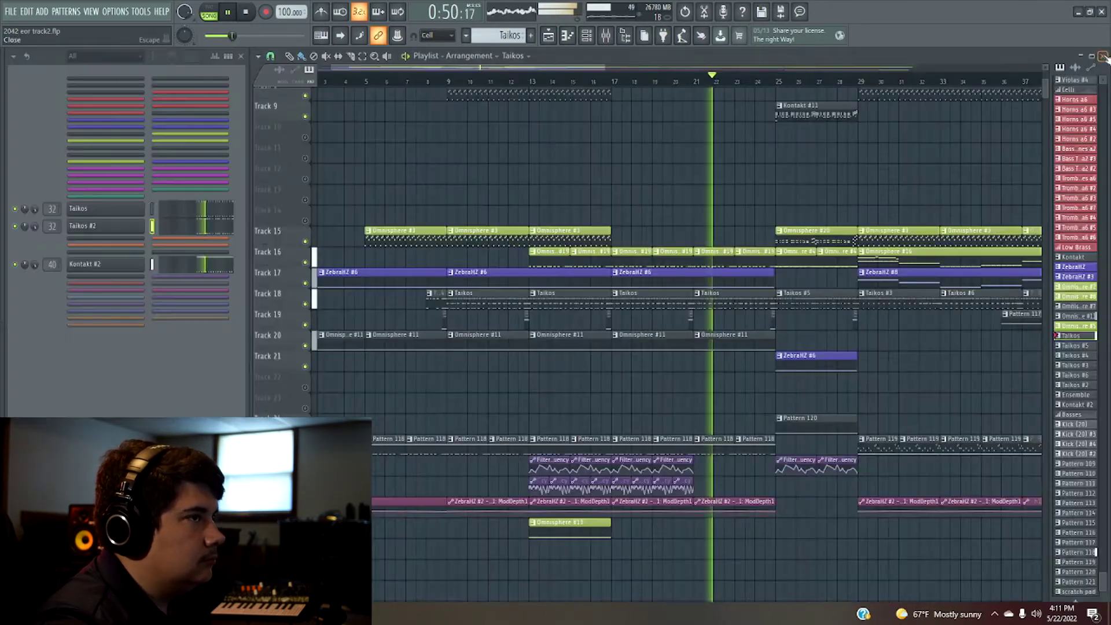
# - Inspect the Omnisphere #4 notes of the Omnisphere #19 pattern on Track 16, then close the piano roll
pyautogui.click(723, 254)
pyautogui.click(223, 159)
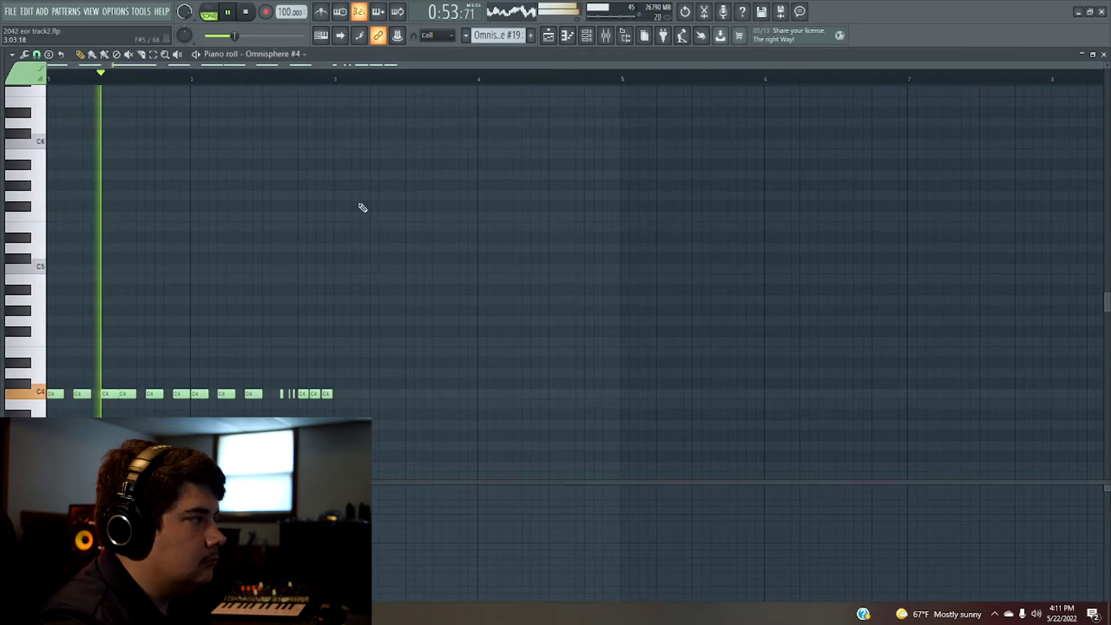
pyautogui.moveTo(1101, 65); pyautogui.dragTo(972, 81)
pyautogui.click(1104, 55)
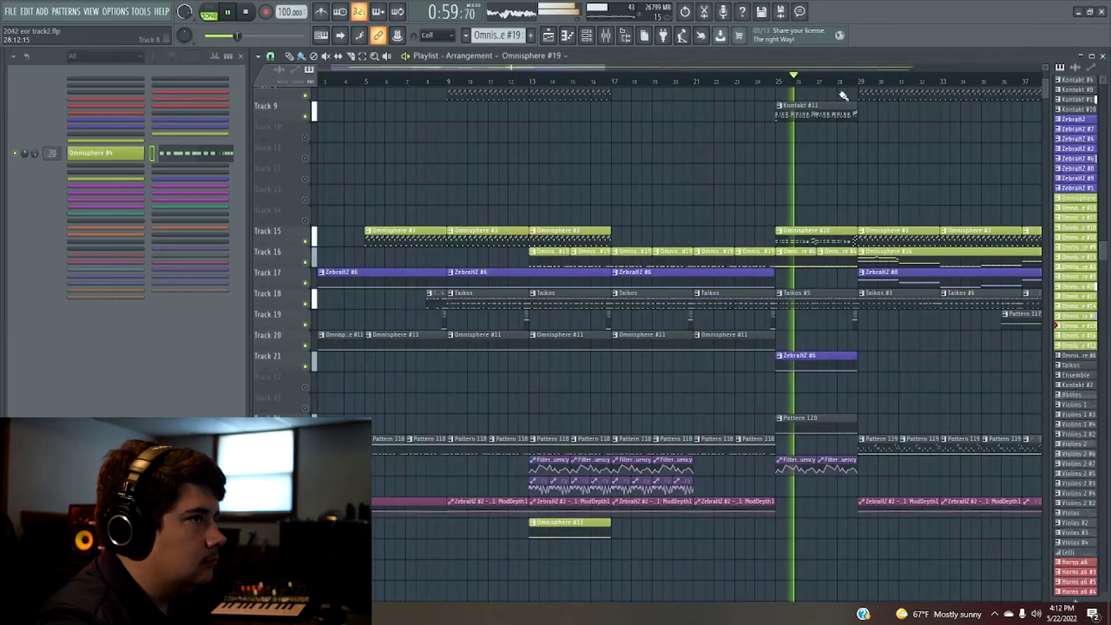
# - Inspect the Omnisphere #8 notes of Pattern 119 in the piano roll, then return to the playlist
pyautogui.click(762, 67)
pyautogui.moveTo(622, 68); pyautogui.dragTo(726, 68)
pyautogui.moveTo(648, 72); pyautogui.dragTo(711, 70)
pyautogui.click(441, 446)
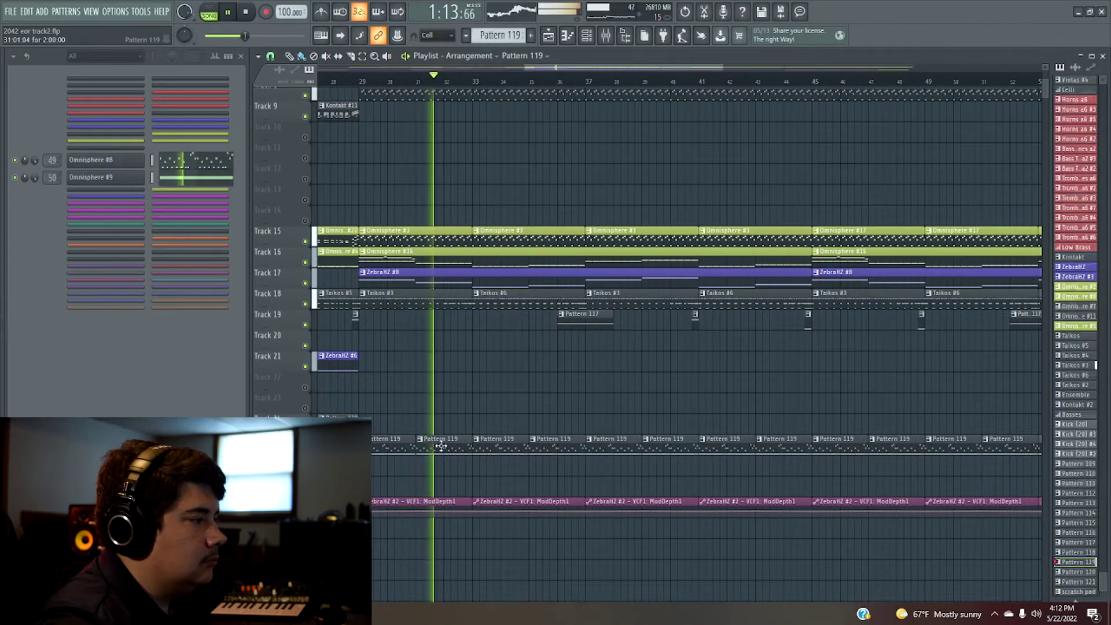
pyautogui.click(194, 174)
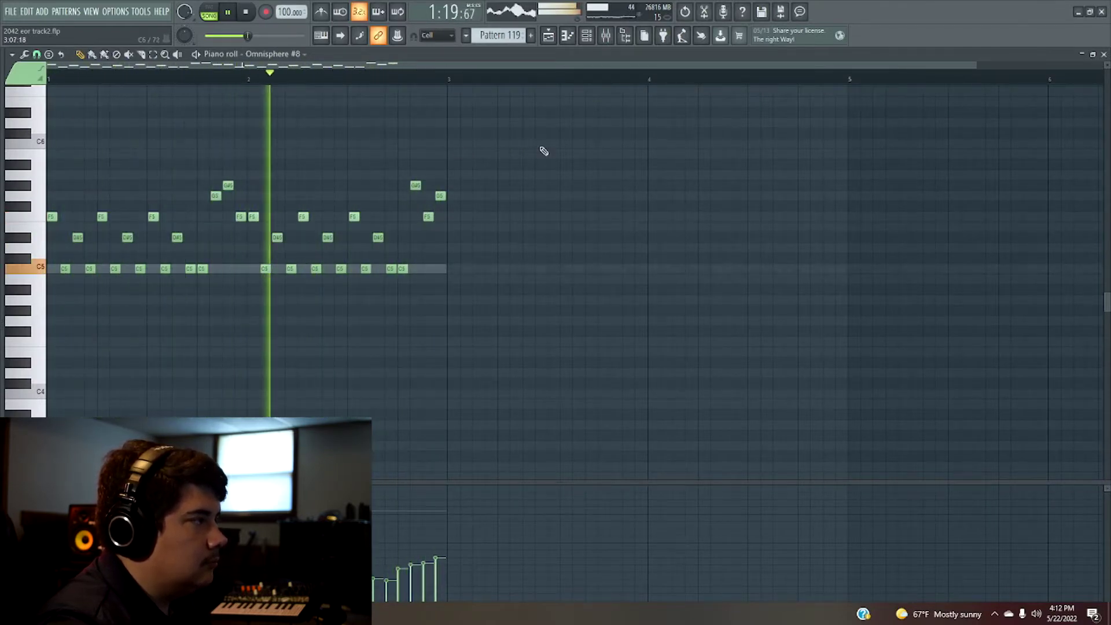
pyautogui.scroll(2, 556, 168)
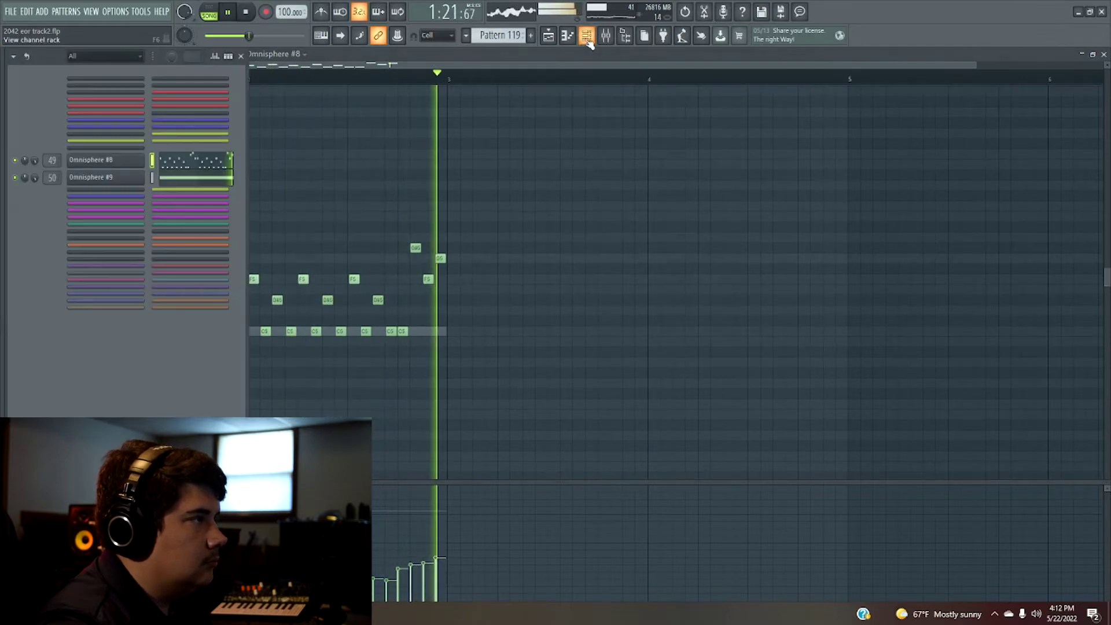
pyautogui.click(1104, 54)
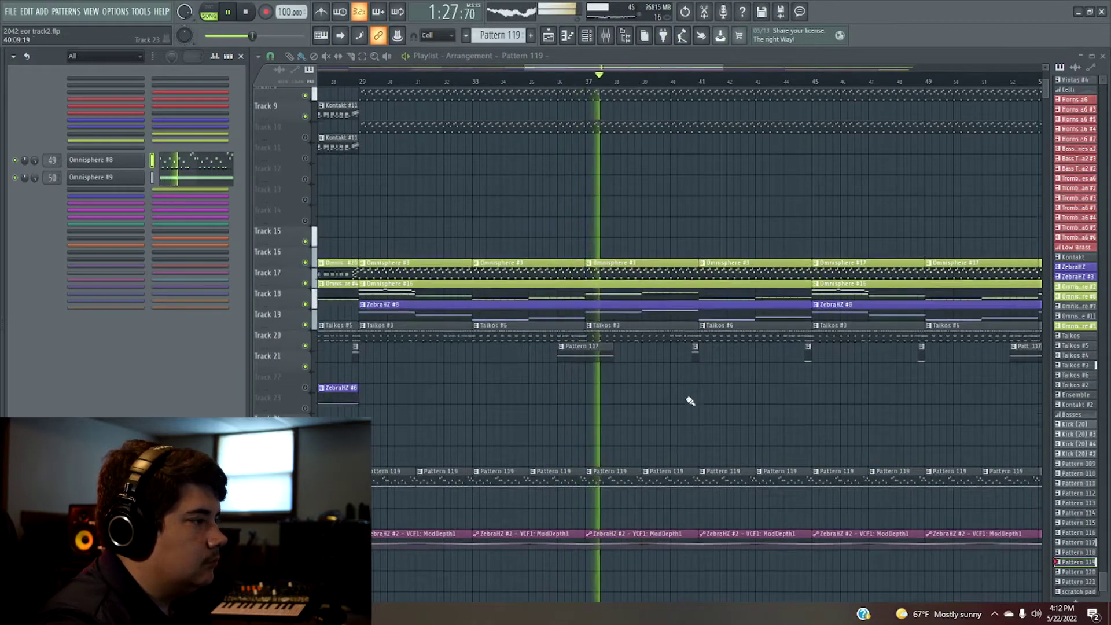
# - Review the full Violins 2 melody of the Violins 2 #5 pattern on Track 3, then close the piano roll
pyautogui.scroll(4, 685, 399)
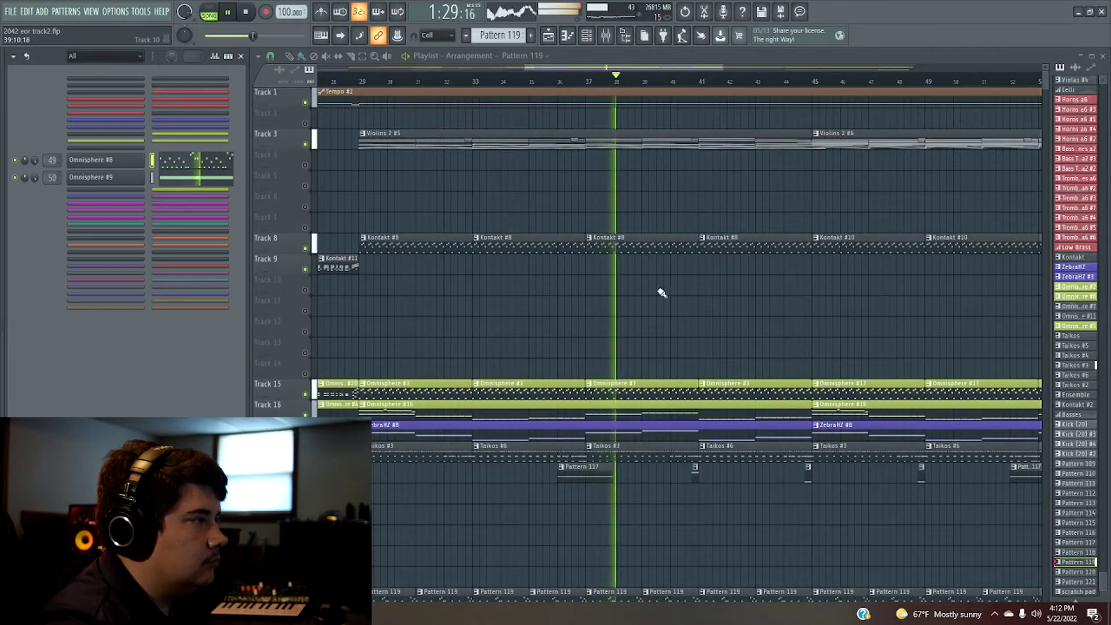
pyautogui.click(575, 141)
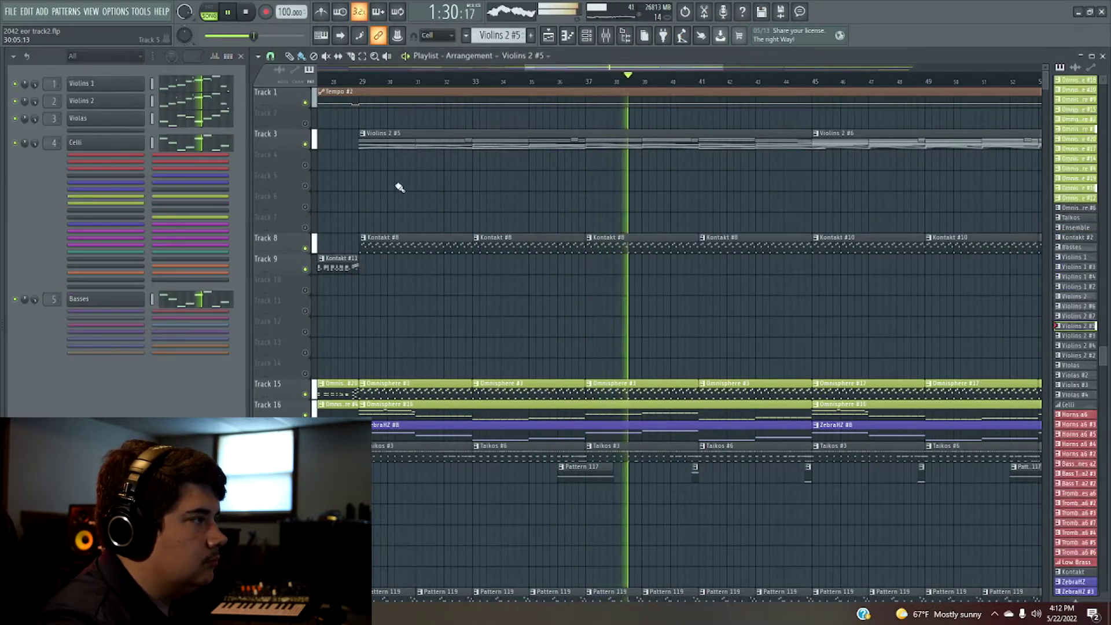
pyautogui.click(178, 103)
pyautogui.moveTo(310, 63); pyautogui.dragTo(953, 64)
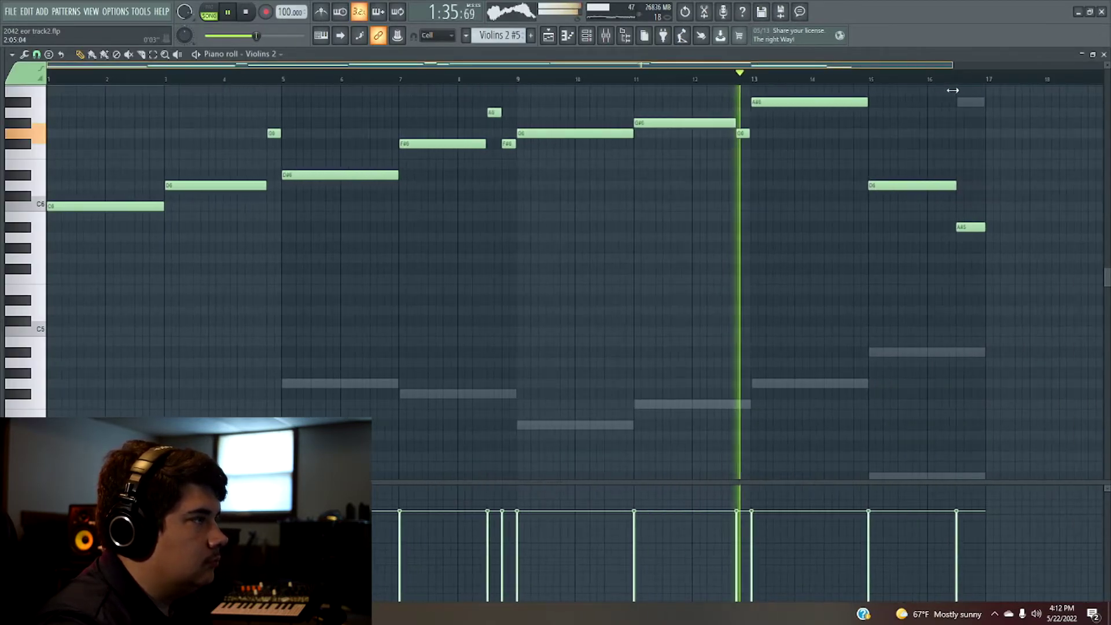
pyautogui.scroll(5, 788, 201)
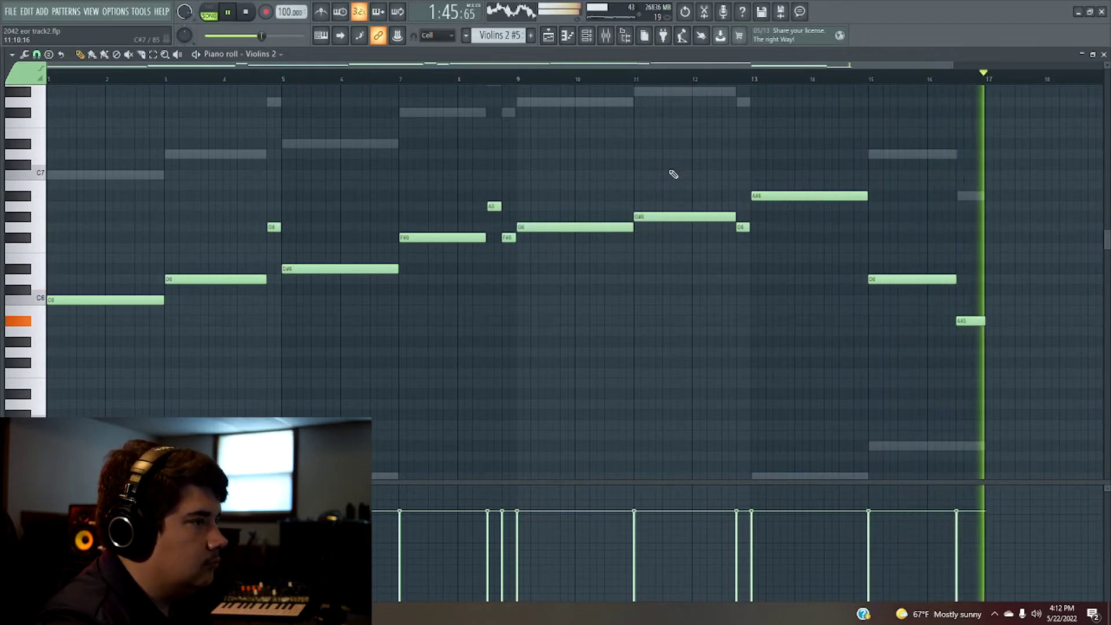
pyautogui.click(1104, 55)
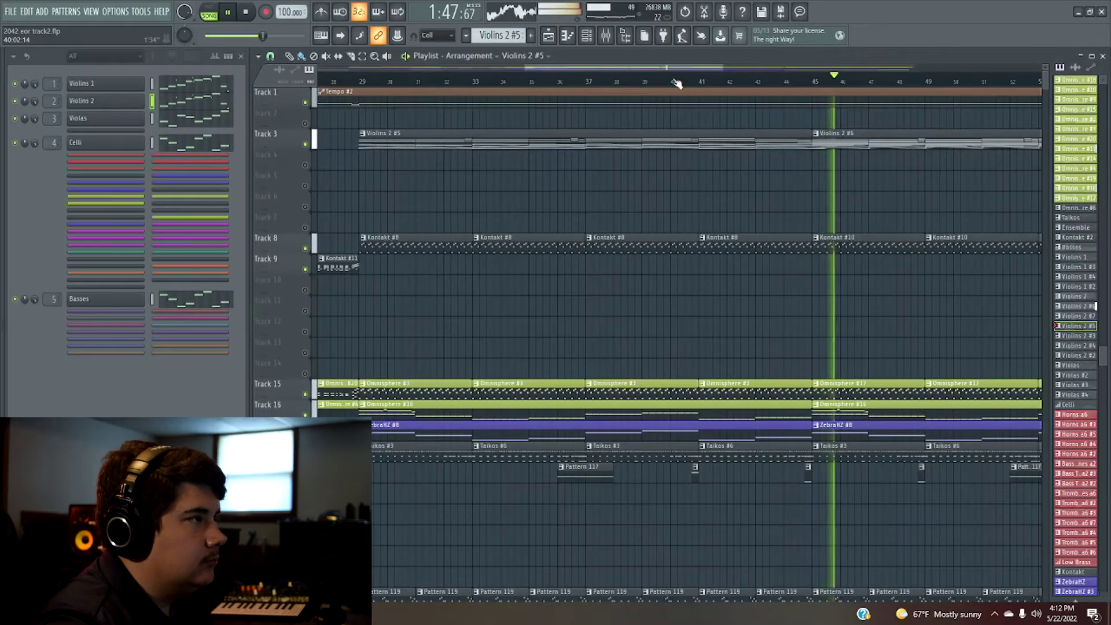
# - Examine the Kontakt notes of the Kontakt #10 pattern on Track 8 in the piano roll
pyautogui.moveTo(664, 71); pyautogui.dragTo(766, 71)
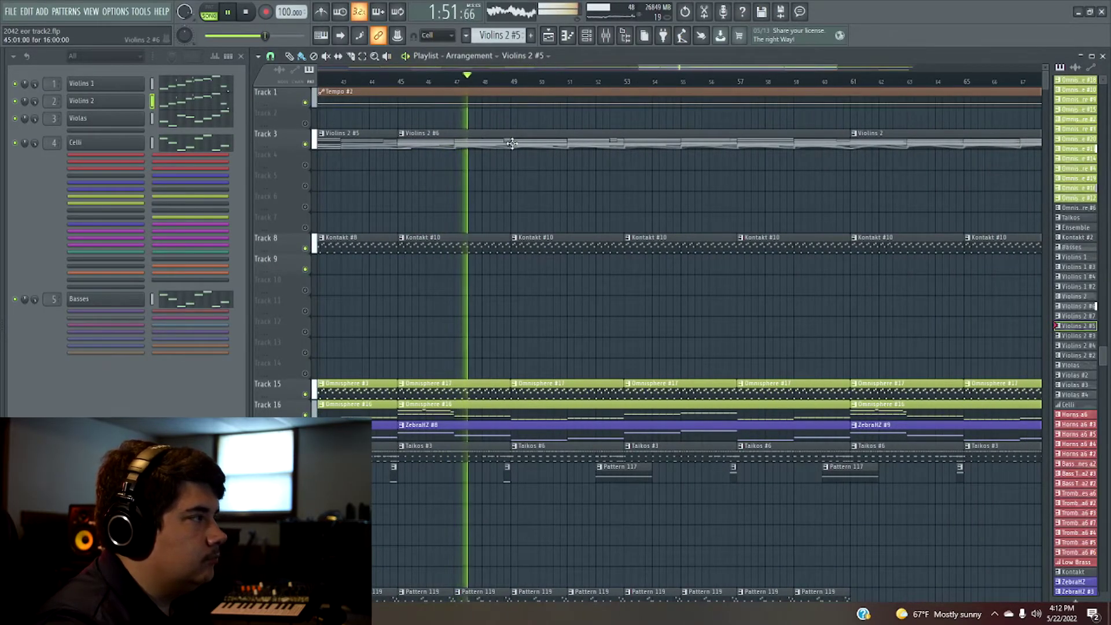
pyautogui.click(453, 246)
pyautogui.click(188, 124)
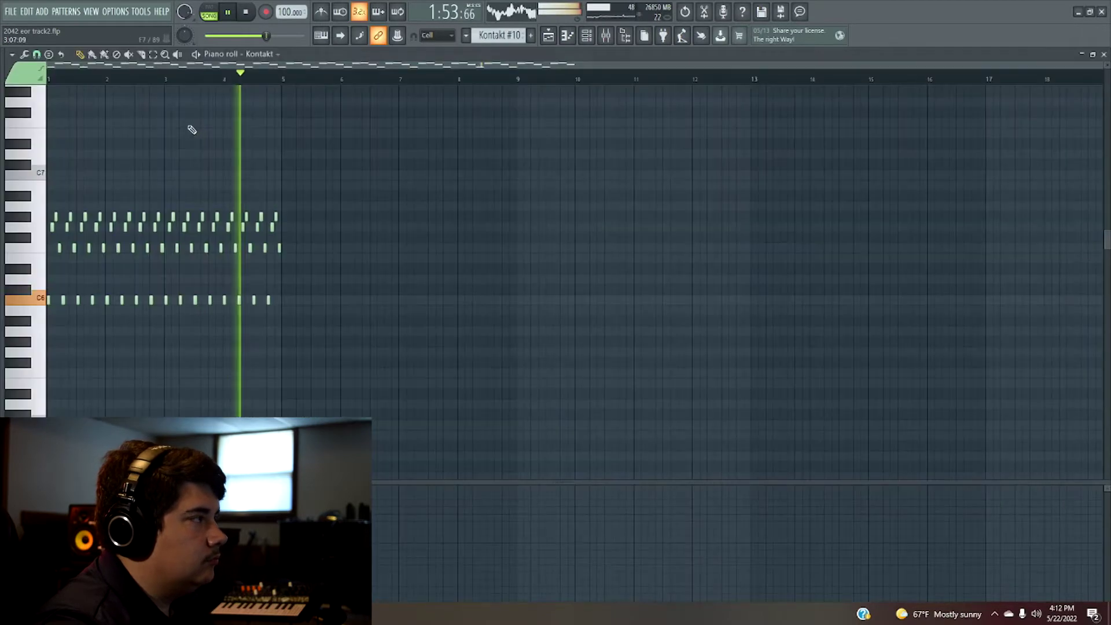
pyautogui.moveTo(1019, 69); pyautogui.dragTo(719, 67)
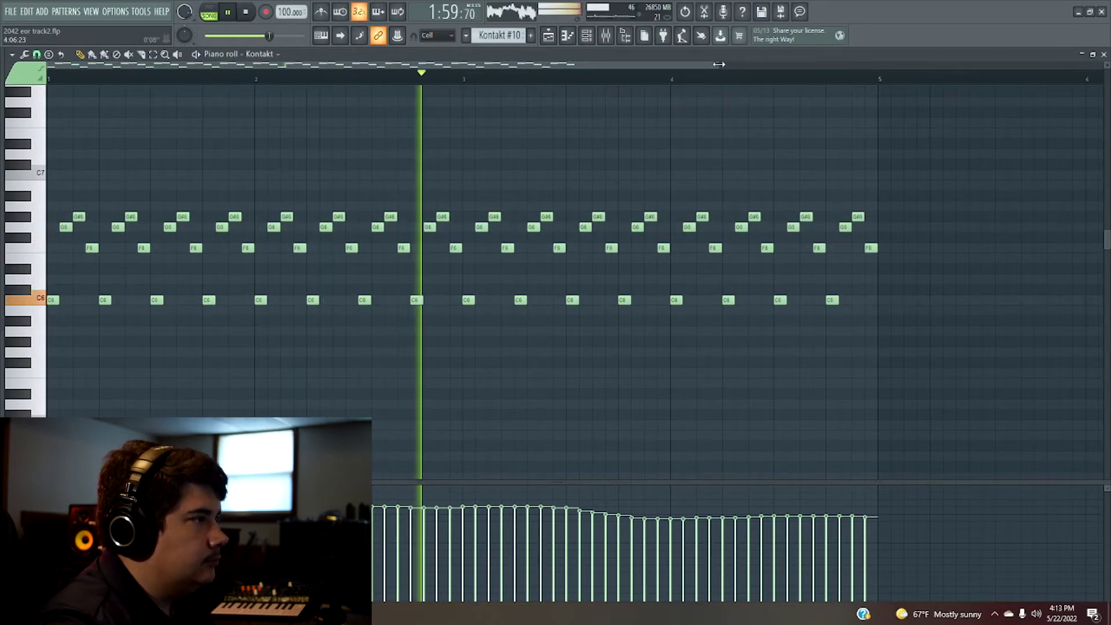
pyautogui.moveTo(718, 65); pyautogui.dragTo(839, 65)
pyautogui.click(587, 36)
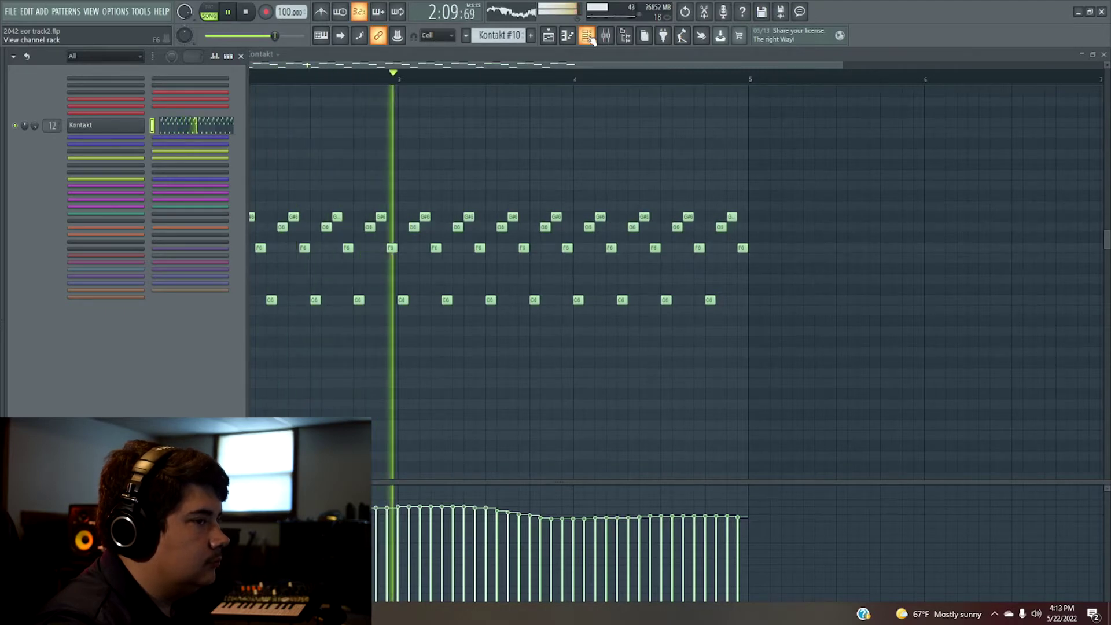
pyautogui.click(590, 37)
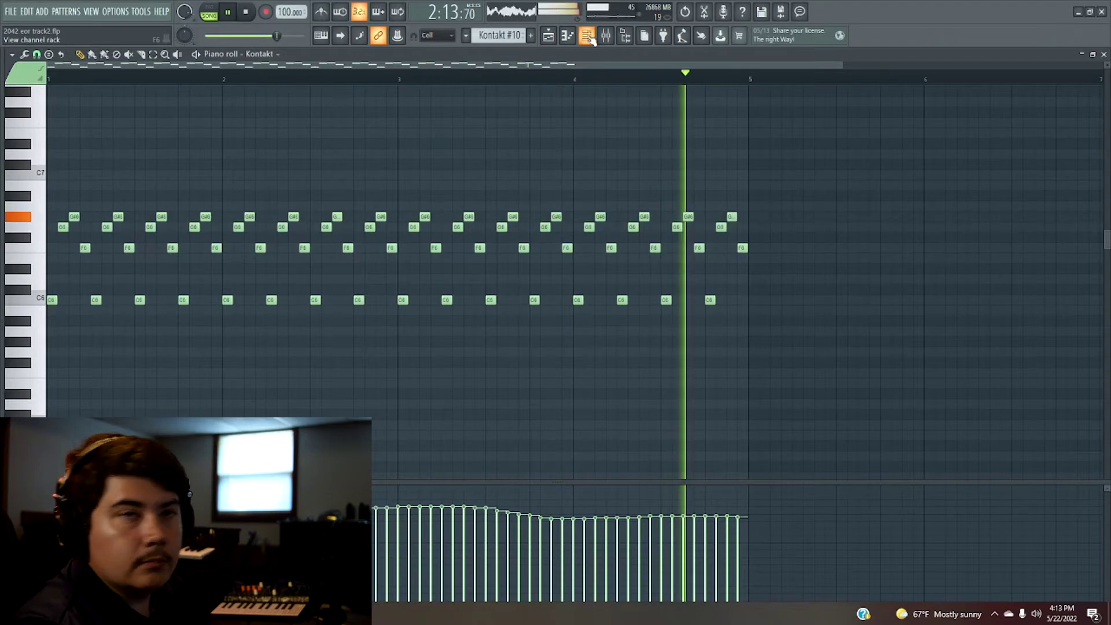
pyautogui.click(590, 37)
pyautogui.click(591, 37)
pyautogui.click(590, 37)
pyautogui.click(590, 37)
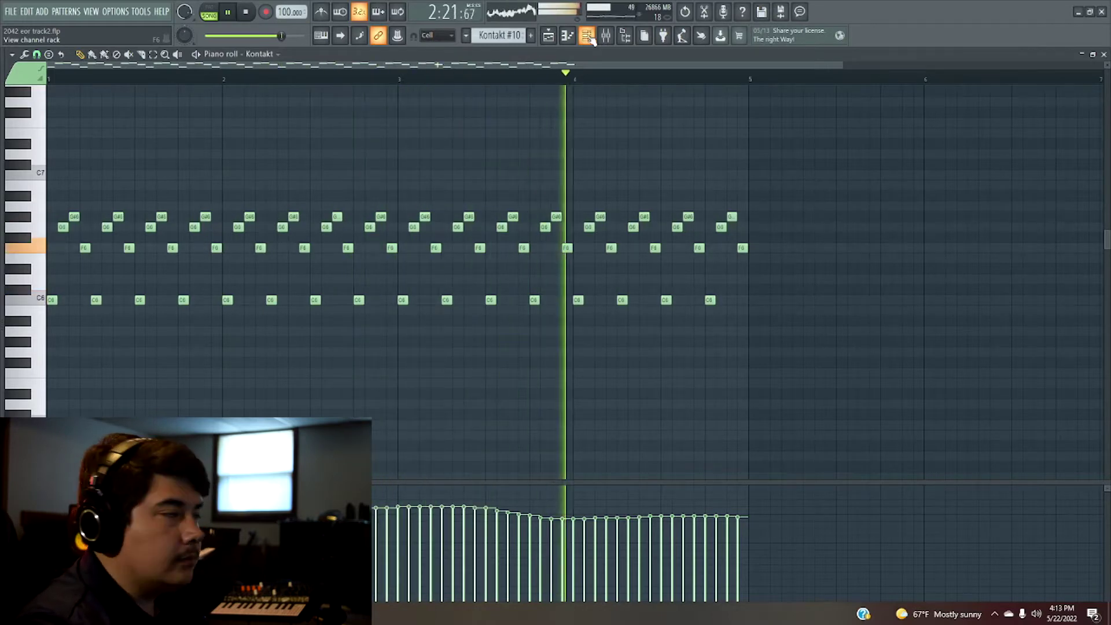
pyautogui.click(590, 37)
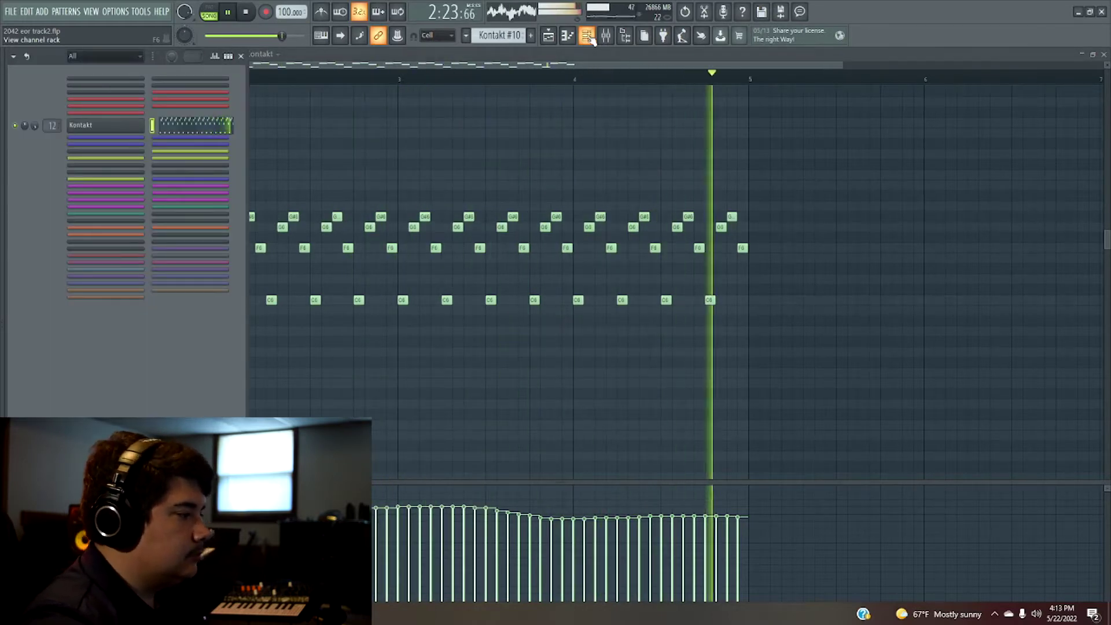
pyautogui.click(589, 38)
# - Return to the playlist and examine the Omnisphere #4 notes of the Omnisphere #16 pattern starting at bar 61, then close the piano roll
pyautogui.click(551, 37)
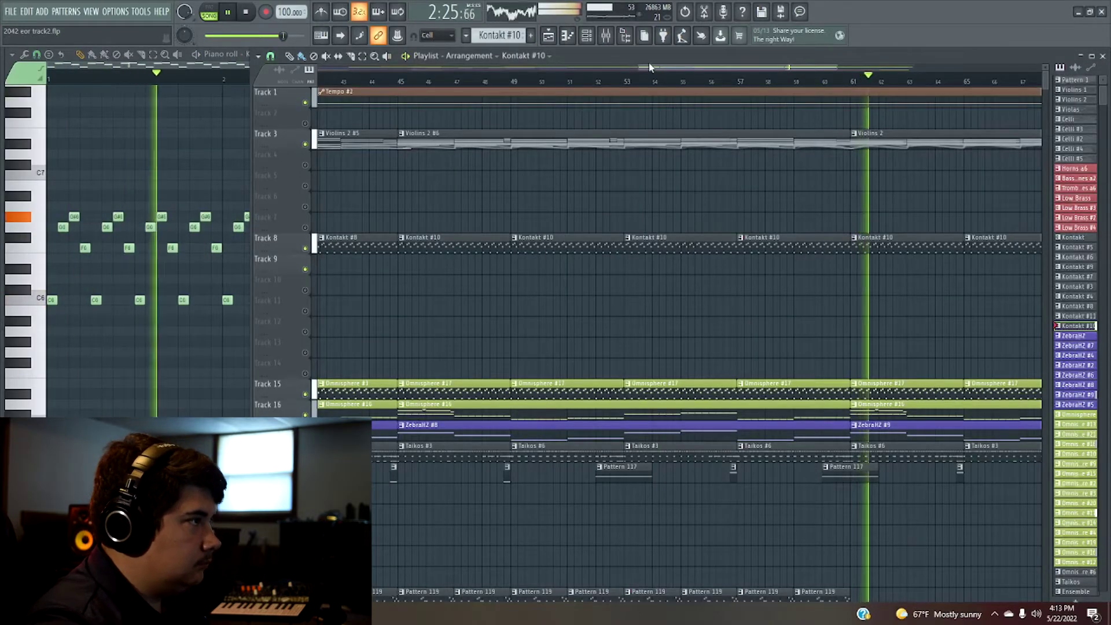
pyautogui.click(587, 36)
pyautogui.moveTo(664, 67); pyautogui.dragTo(774, 71)
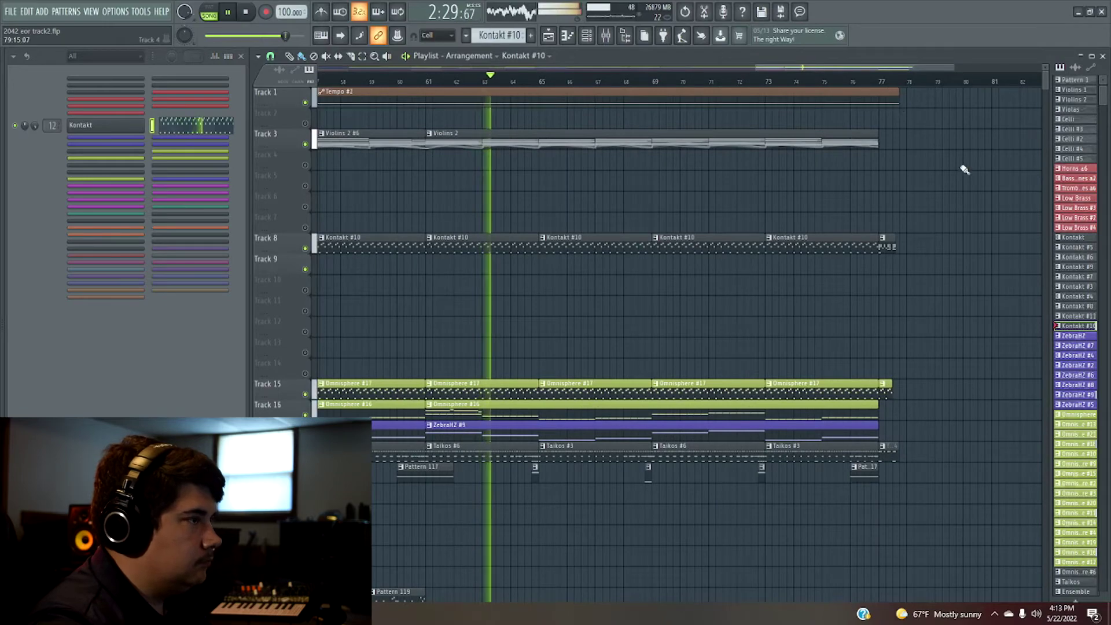
pyautogui.scroll(-4, 625, 248)
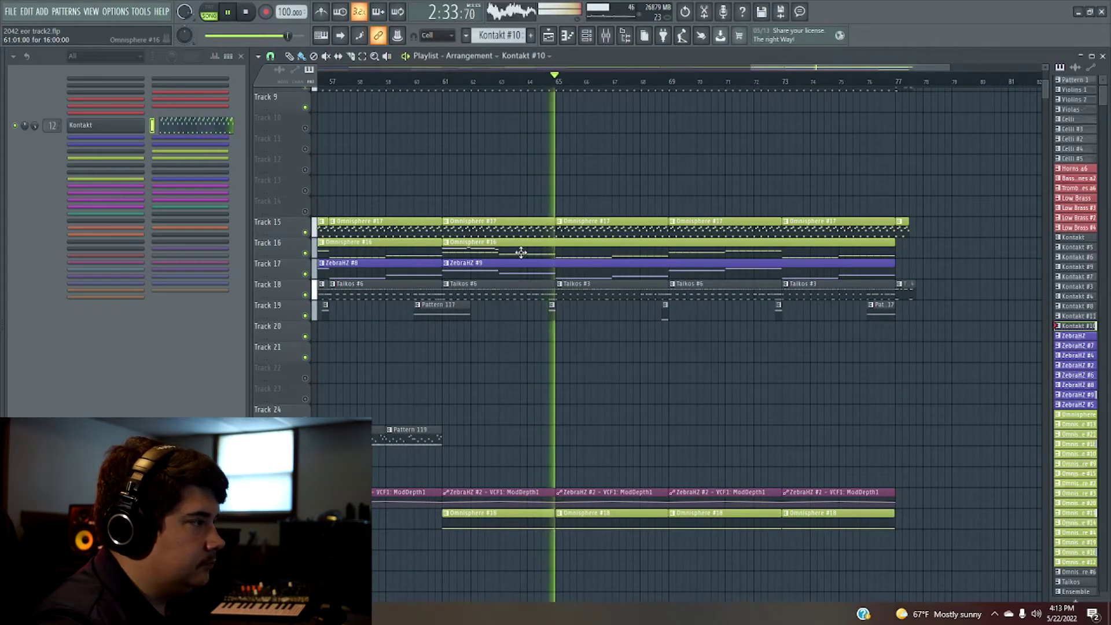
pyautogui.click(521, 252)
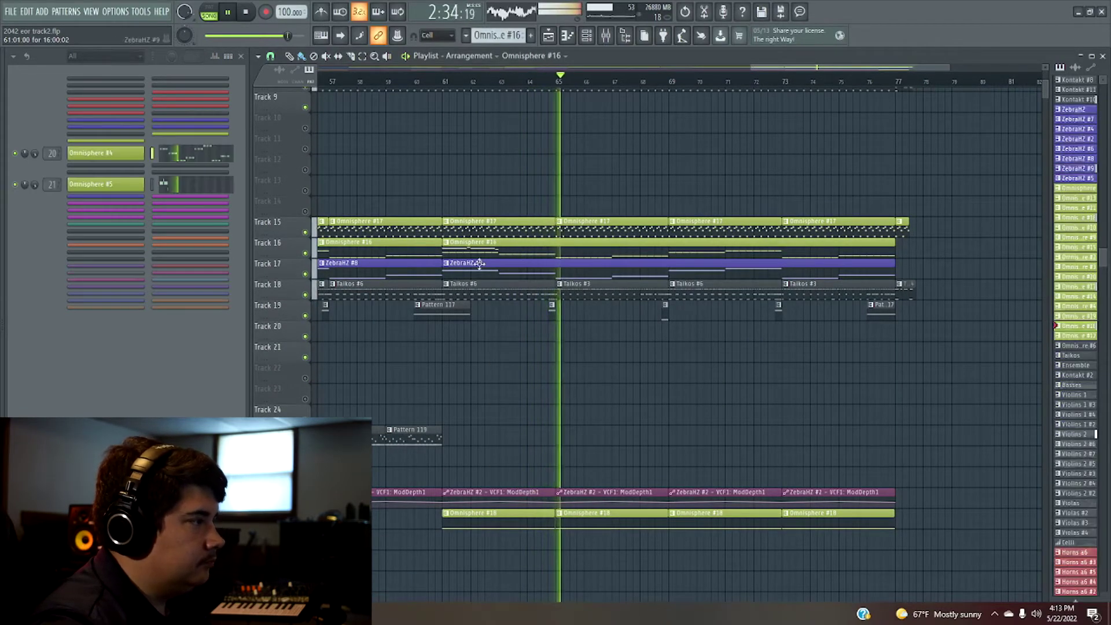
pyautogui.click(182, 161)
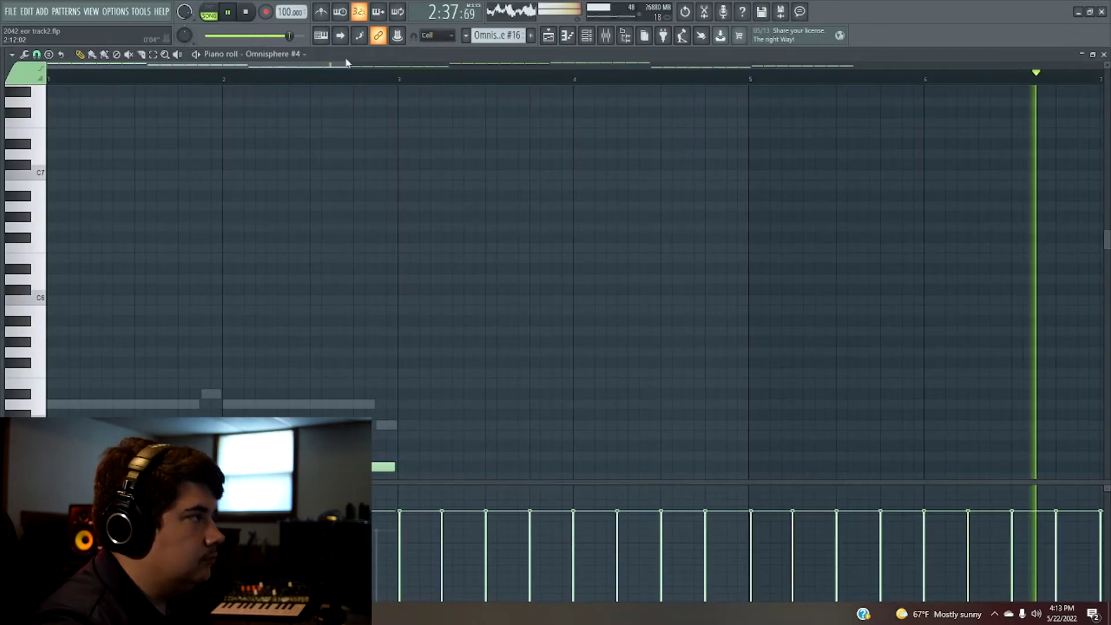
pyautogui.scroll(-5, 649, 275)
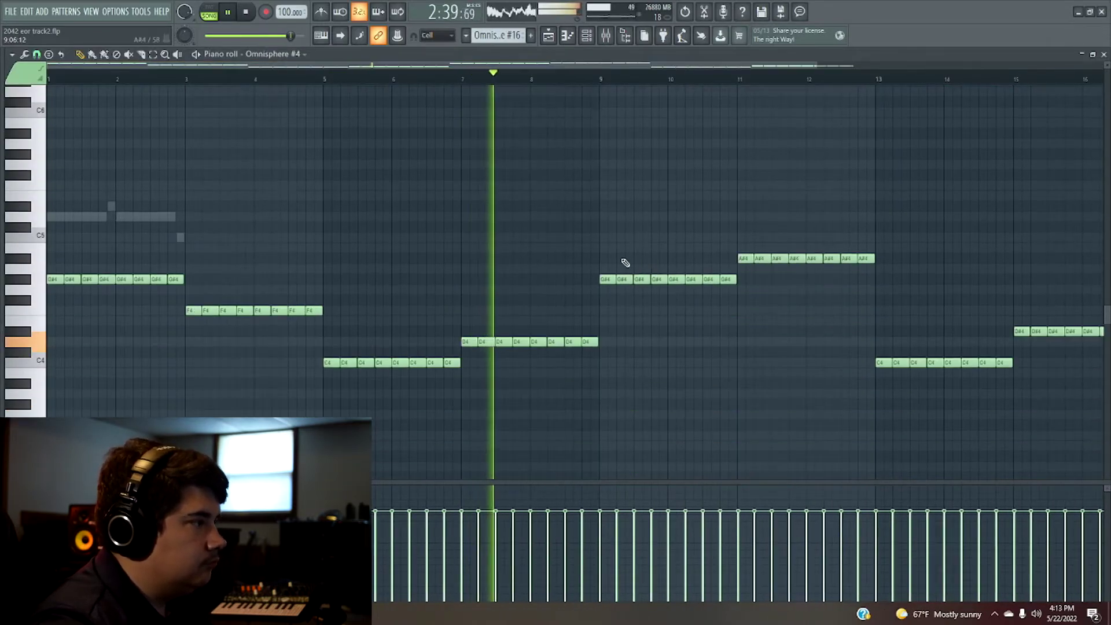
pyautogui.moveTo(829, 64); pyautogui.dragTo(883, 72)
pyautogui.scroll(5, 579, 194)
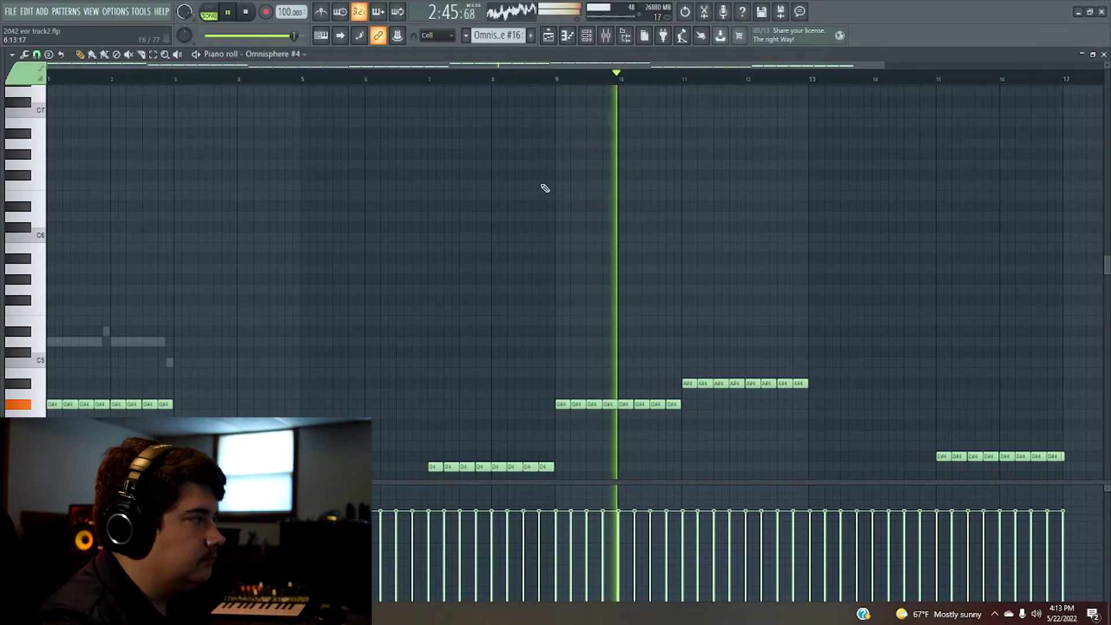
pyautogui.scroll(-5, 506, 203)
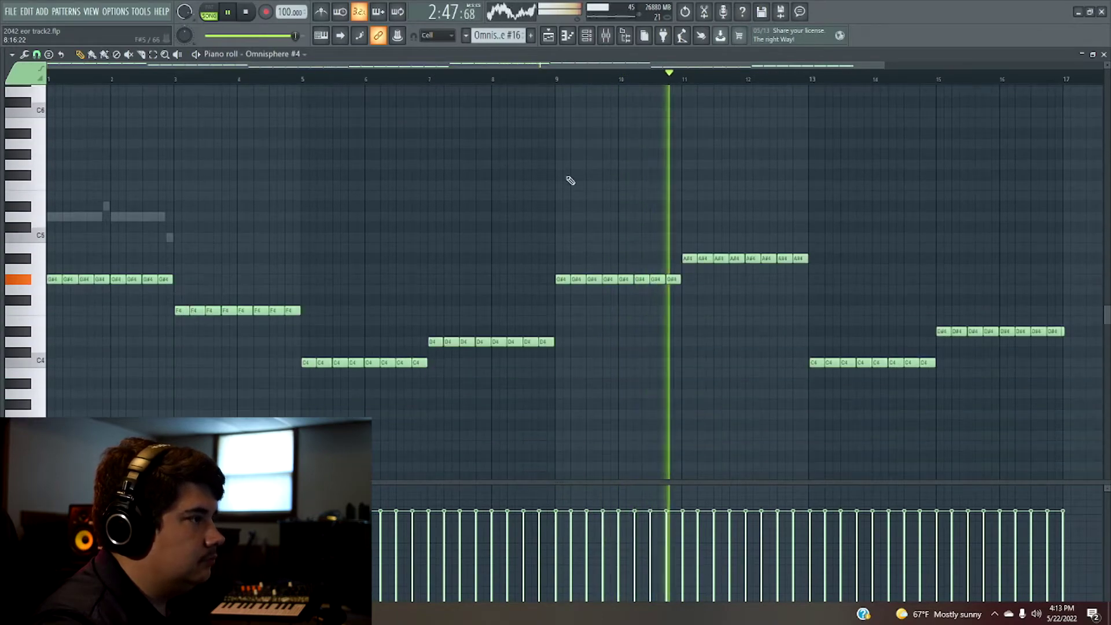
pyautogui.click(1103, 55)
# - Follow the playback through the closing bars of the arrangement up to bar 77
pyautogui.moveTo(892, 70); pyautogui.dragTo(906, 68)
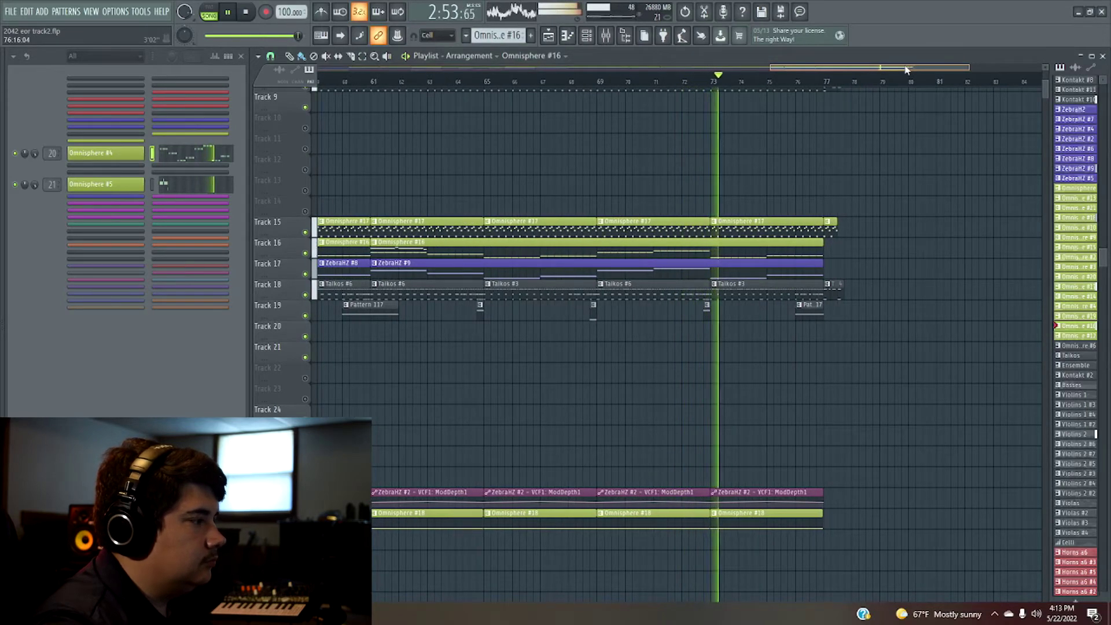
pyautogui.moveTo(906, 67); pyautogui.dragTo(880, 71)
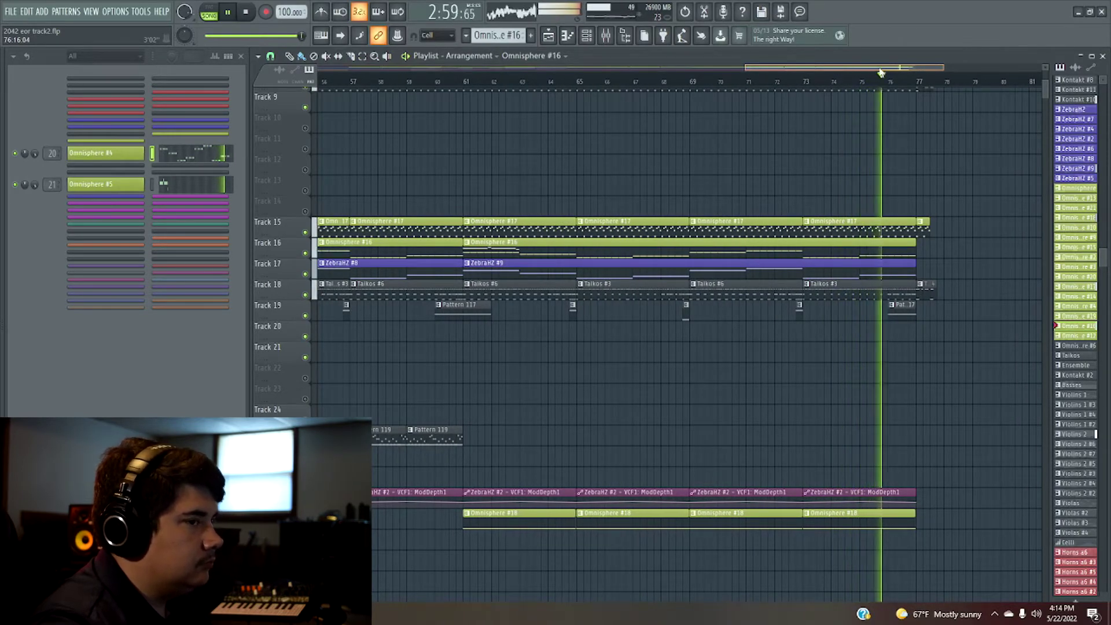
pyautogui.moveTo(881, 71); pyautogui.dragTo(889, 71)
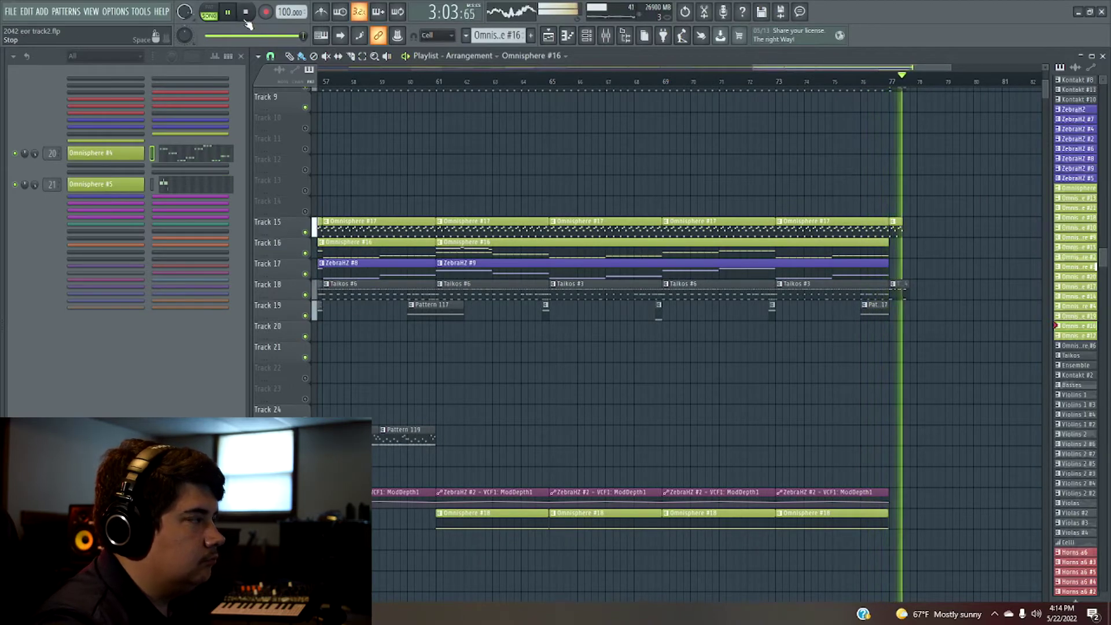
# - Look over the whole arrangement from bar 1 to bar 77, including the Violins 2 patterns on Track 3
pyautogui.moveTo(770, 65); pyautogui.dragTo(354, 79)
pyautogui.moveTo(516, 67); pyautogui.dragTo(930, 78)
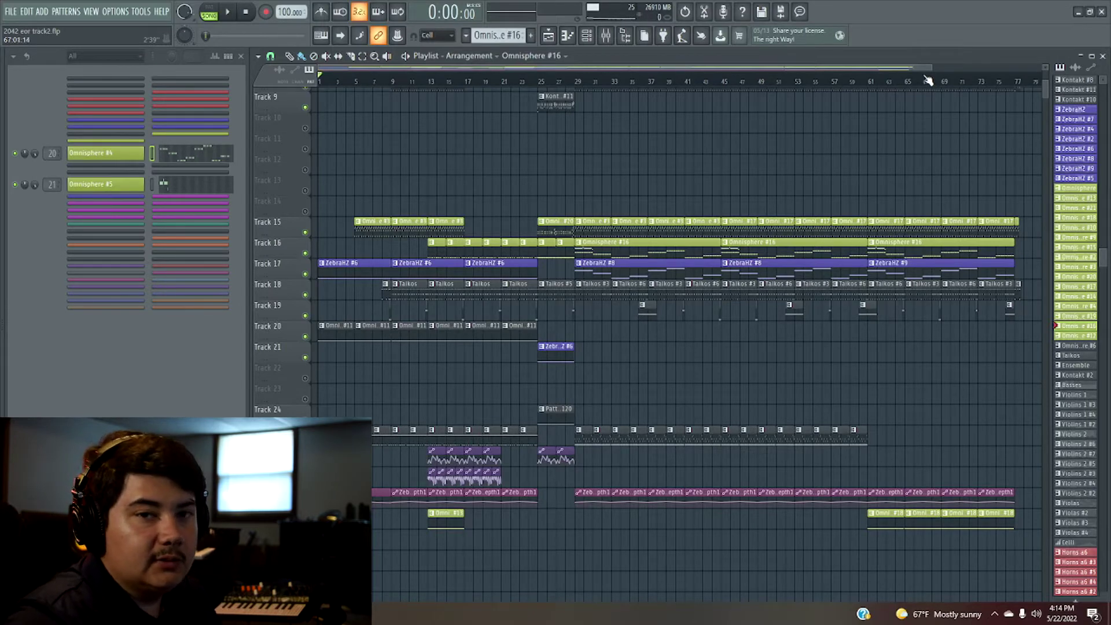
pyautogui.moveTo(931, 67); pyautogui.dragTo(949, 67)
pyautogui.scroll(4, 888, 141)
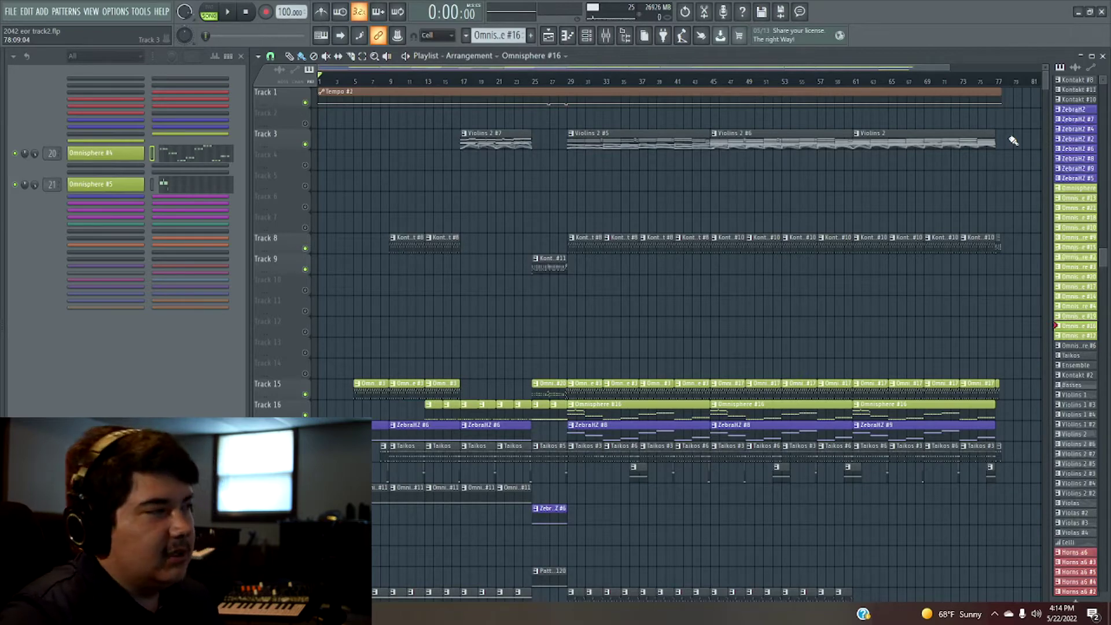
pyautogui.moveTo(952, 67); pyautogui.dragTo(792, 65)
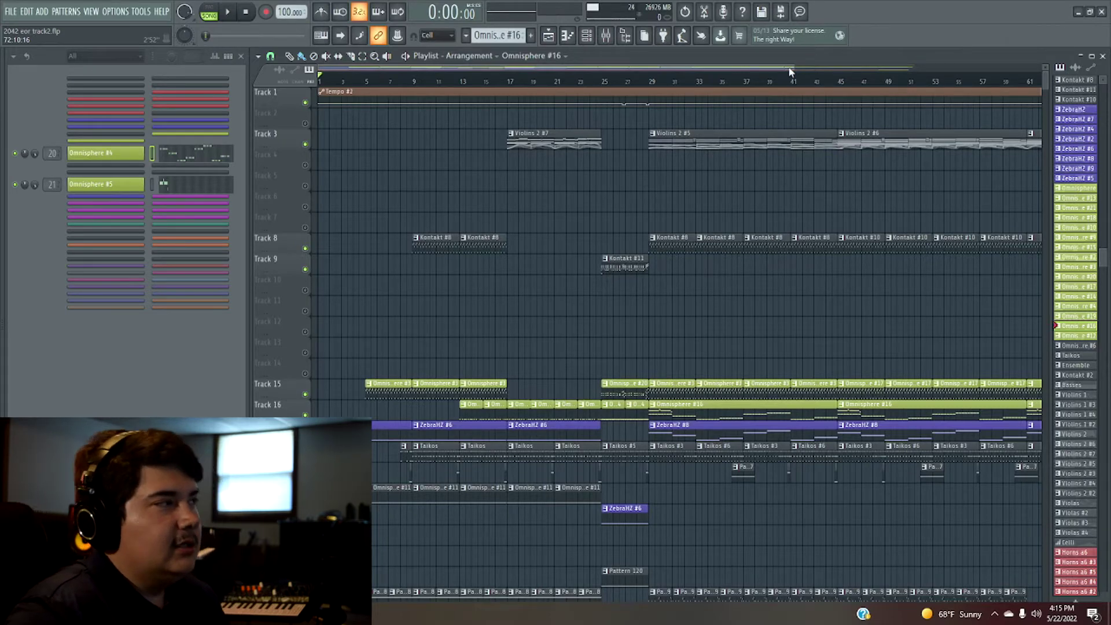
pyautogui.moveTo(792, 71); pyautogui.dragTo(816, 72)
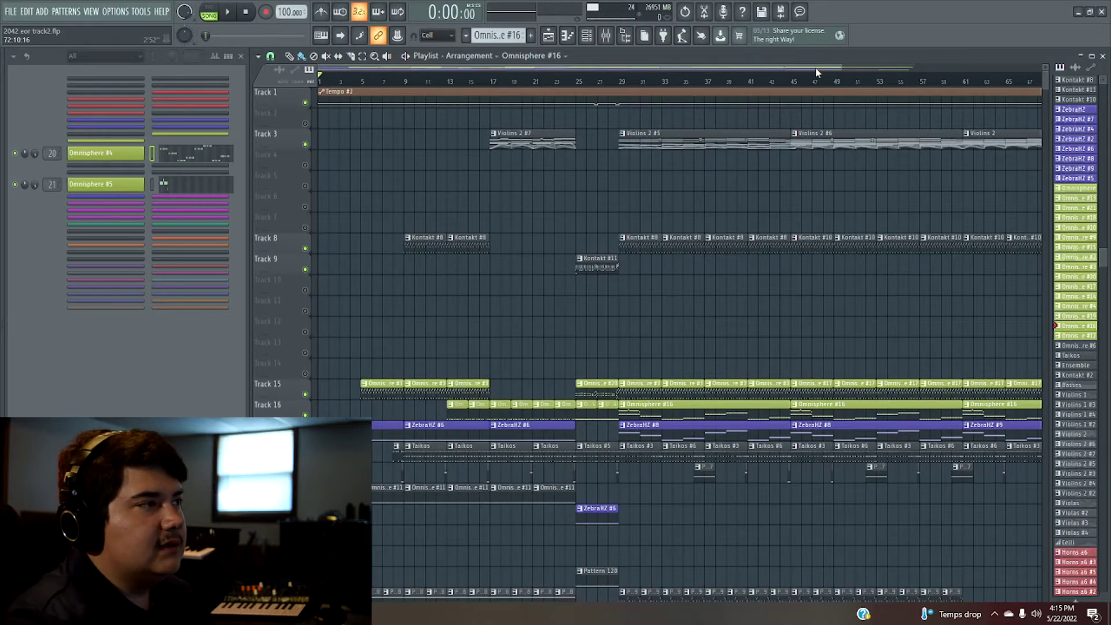
pyautogui.moveTo(839, 64); pyautogui.dragTo(1023, 65)
# - Move the playback position to the arrangement's end around bar 76, and back to bar 33
pyautogui.click(921, 81)
pyautogui.moveTo(920, 80); pyautogui.dragTo(924, 80)
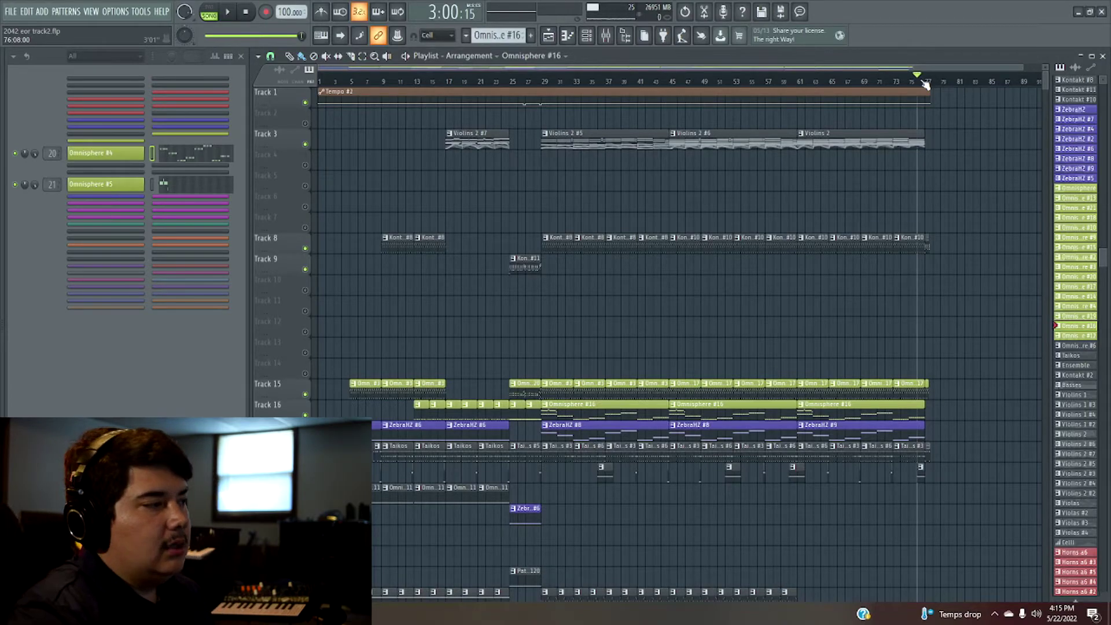
pyautogui.moveTo(921, 67); pyautogui.dragTo(933, 63)
pyautogui.moveTo(446, 82); pyautogui.dragTo(611, 82)
pyautogui.scroll(-4, 598, 273)
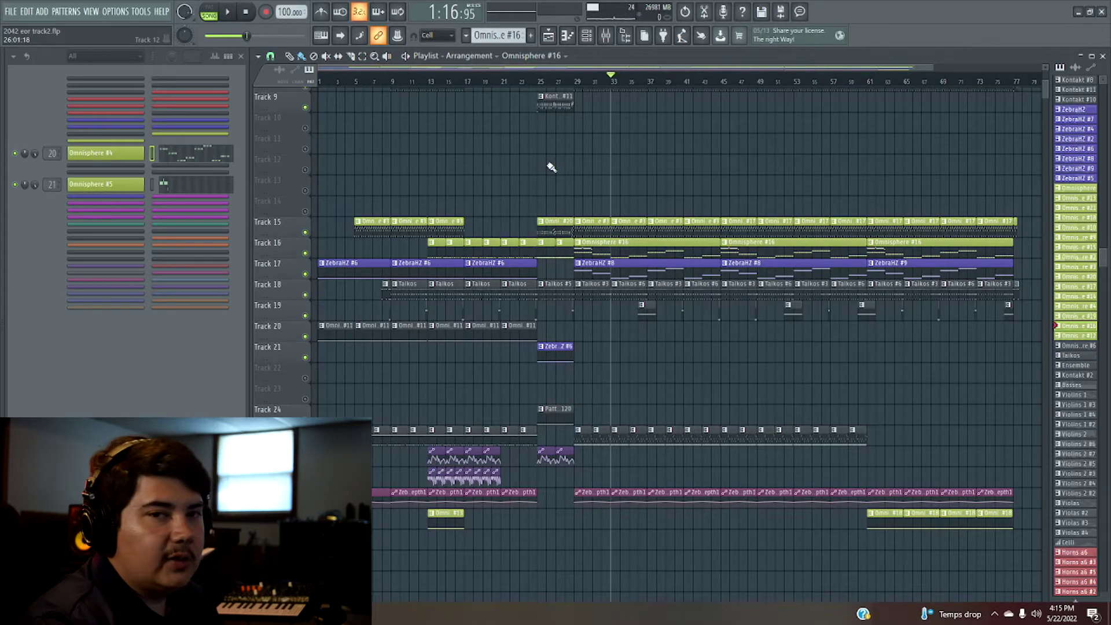
# - Examine how the string, Kontakt, Omnisphere, ZebraHZ and Taikos patterns are layered across the playlist tracks
pyautogui.moveTo(925, 67)
pyautogui.mouseDown()
pyautogui.moveTo(916, 67)
pyautogui.moveTo(933, 66)
pyautogui.mouseUp()
pyautogui.scroll(1, 692, 169)
pyautogui.scroll(-1, 692, 169)
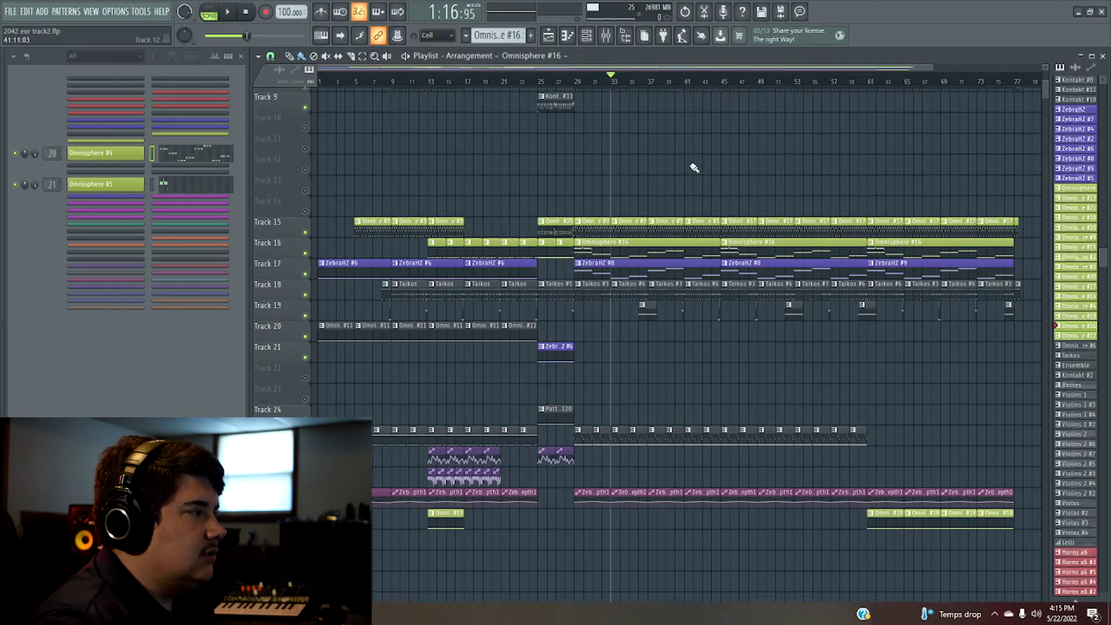
pyautogui.scroll(5, 692, 169)
pyautogui.scroll(-1, 739, 184)
pyautogui.scroll(1, 739, 184)
pyautogui.scroll(-3, 737, 184)
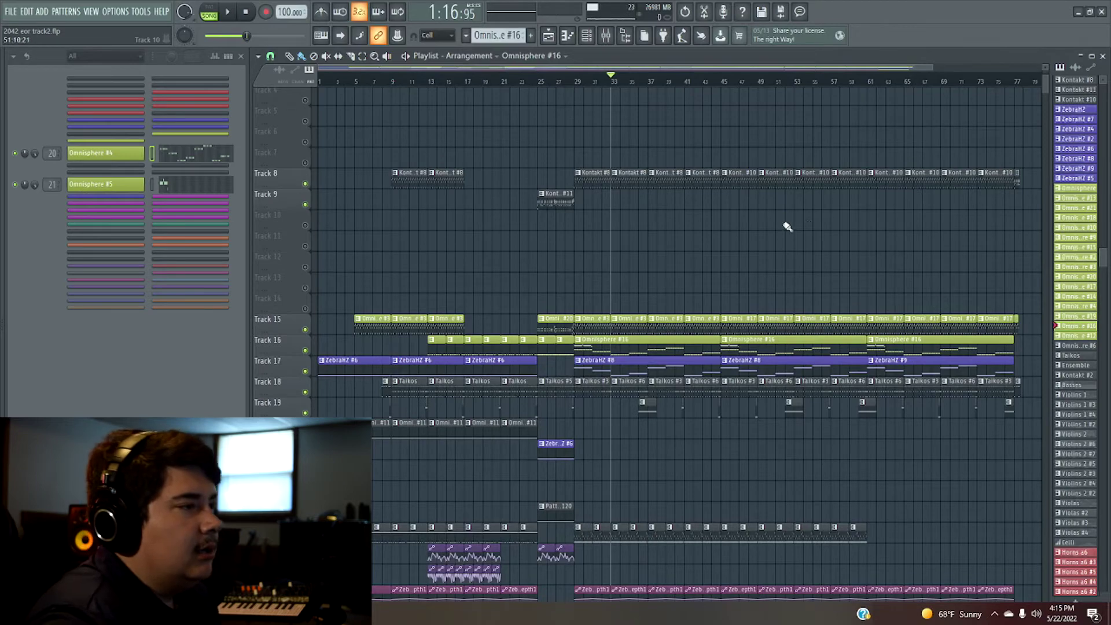
pyautogui.scroll(-1, 818, 241)
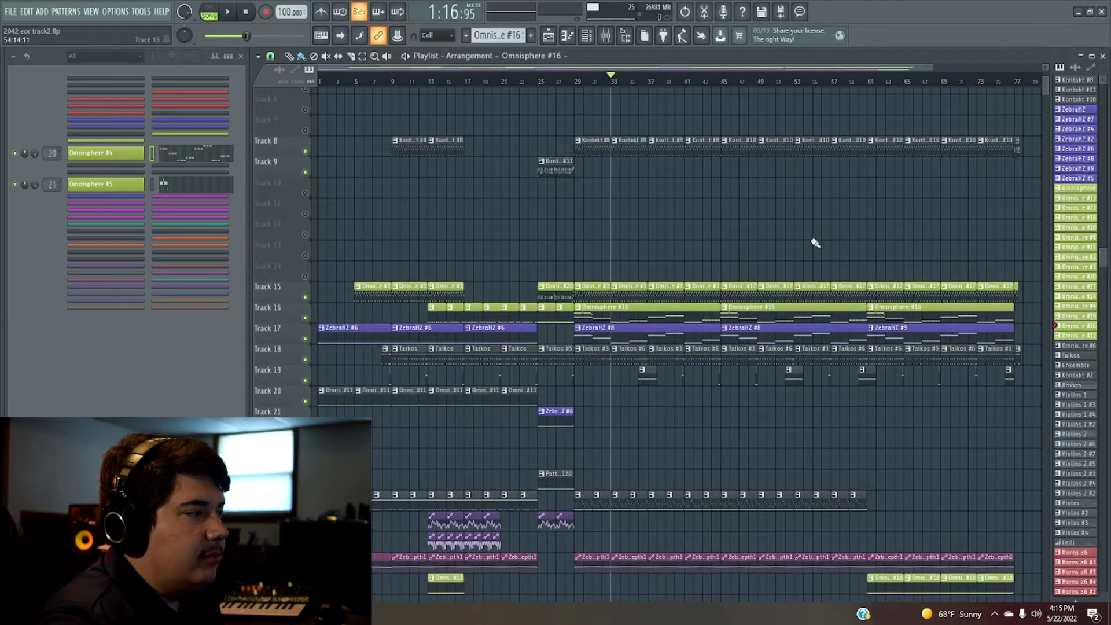
pyautogui.scroll(-1, 812, 239)
pyautogui.scroll(1, 808, 239)
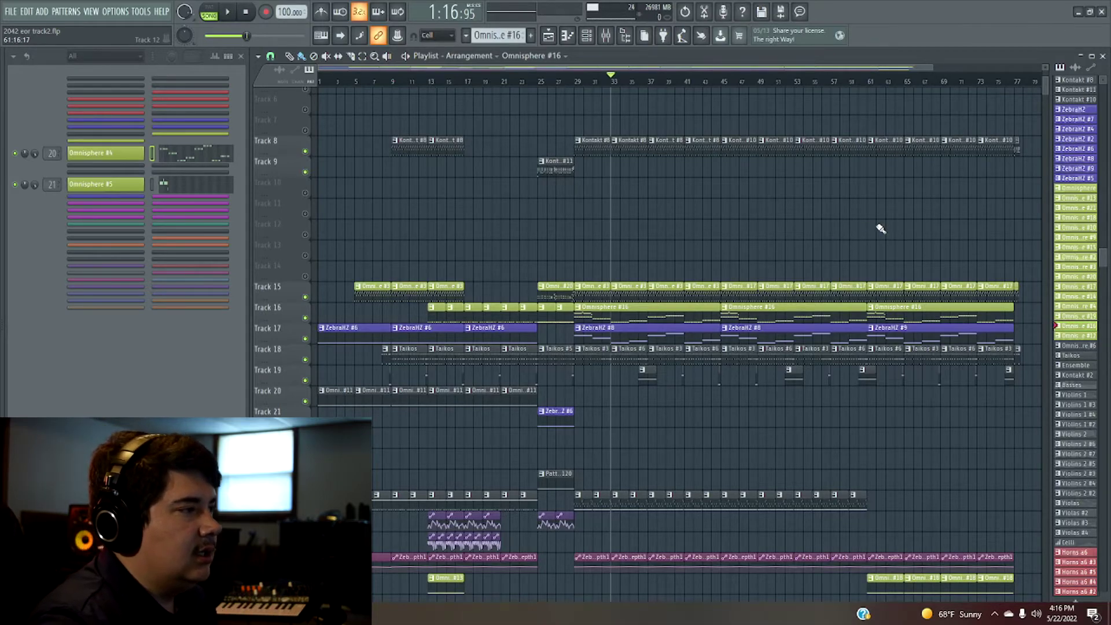
pyautogui.scroll(3, 880, 228)
# - Compare the instruments used in the Violins 2 #5 and Violins 2 #6 patterns on Track 3, ending on Violins 2 #6
pyautogui.click(694, 139)
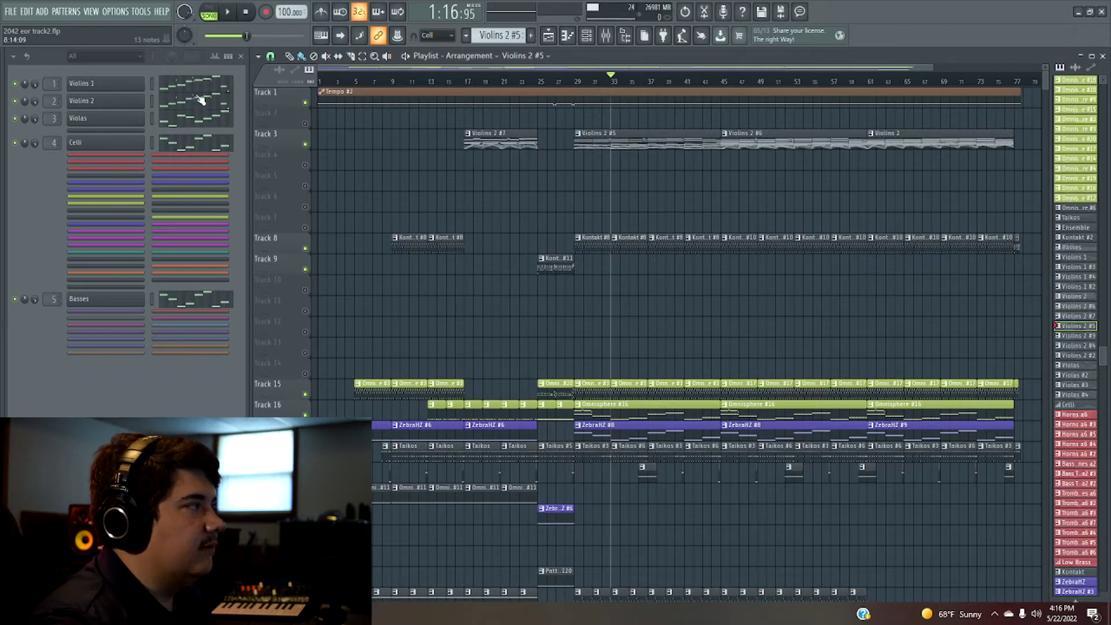
pyautogui.click(751, 137)
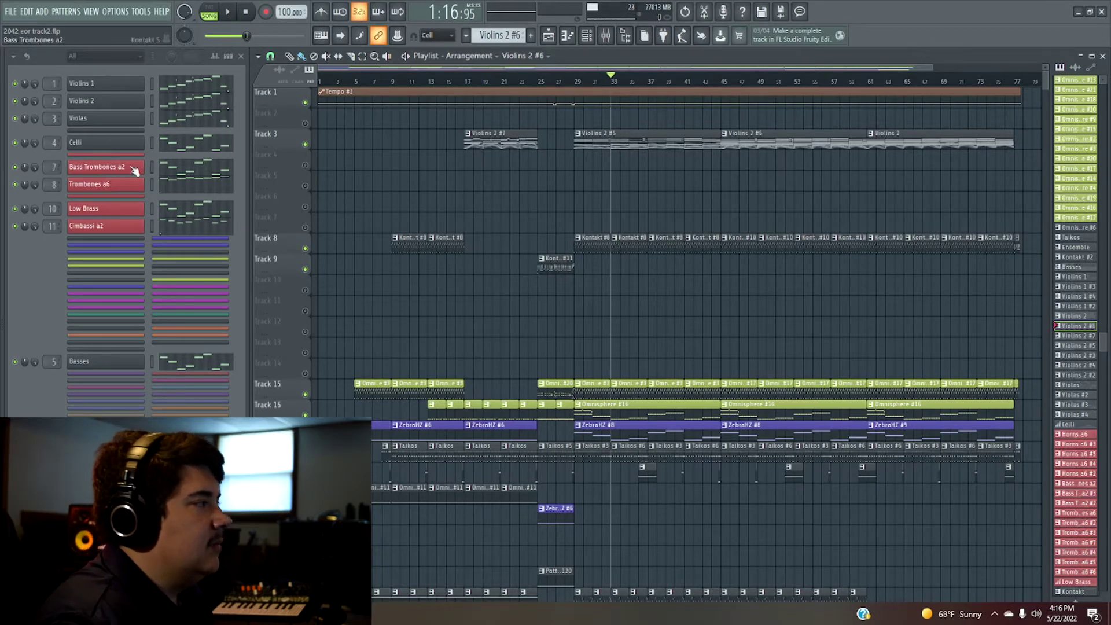
pyautogui.click(680, 132)
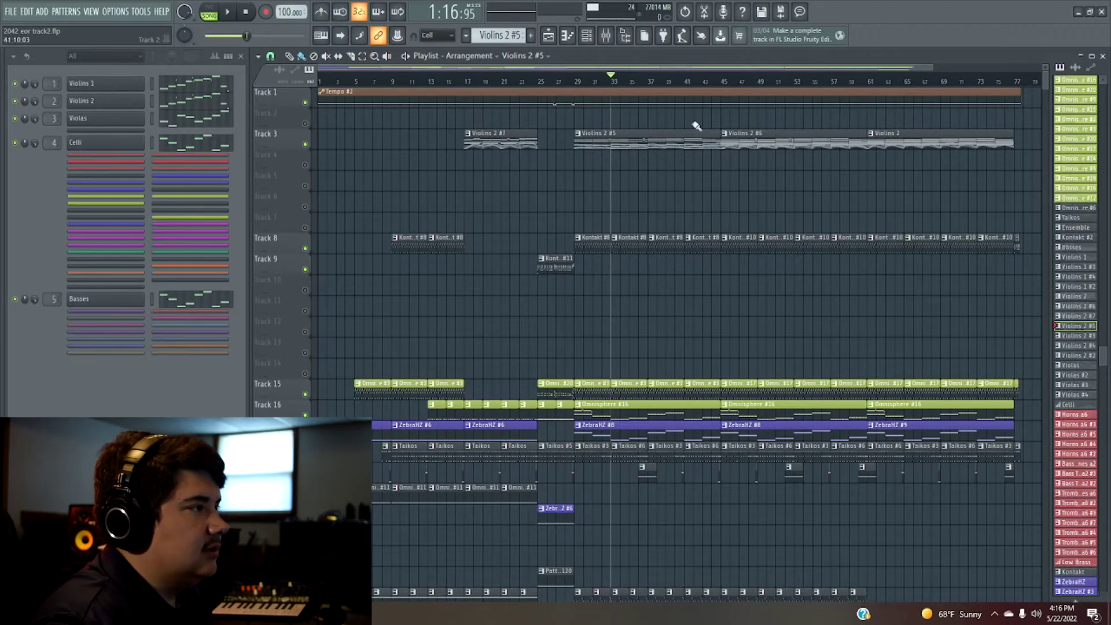
pyautogui.moveTo(699, 69); pyautogui.dragTo(863, 70)
pyautogui.moveTo(1040, 68); pyautogui.dragTo(859, 69)
pyautogui.click(726, 131)
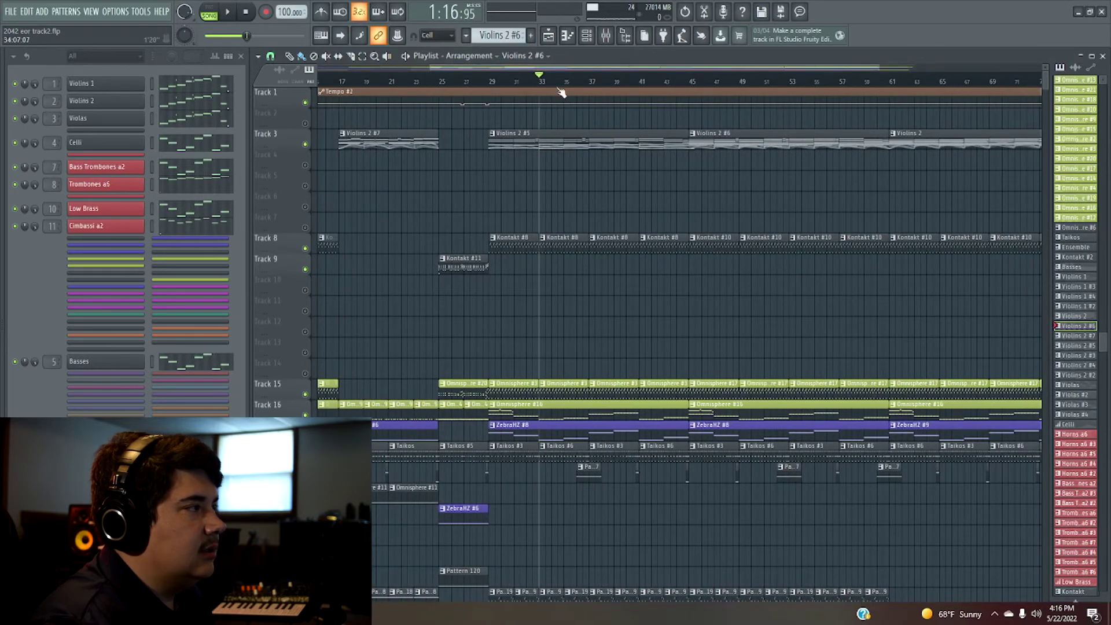
# - Play the Violins 2 #6 pattern on its own and show its Violas notes in the piano roll
pyautogui.click(209, 11)
pyautogui.click(230, 13)
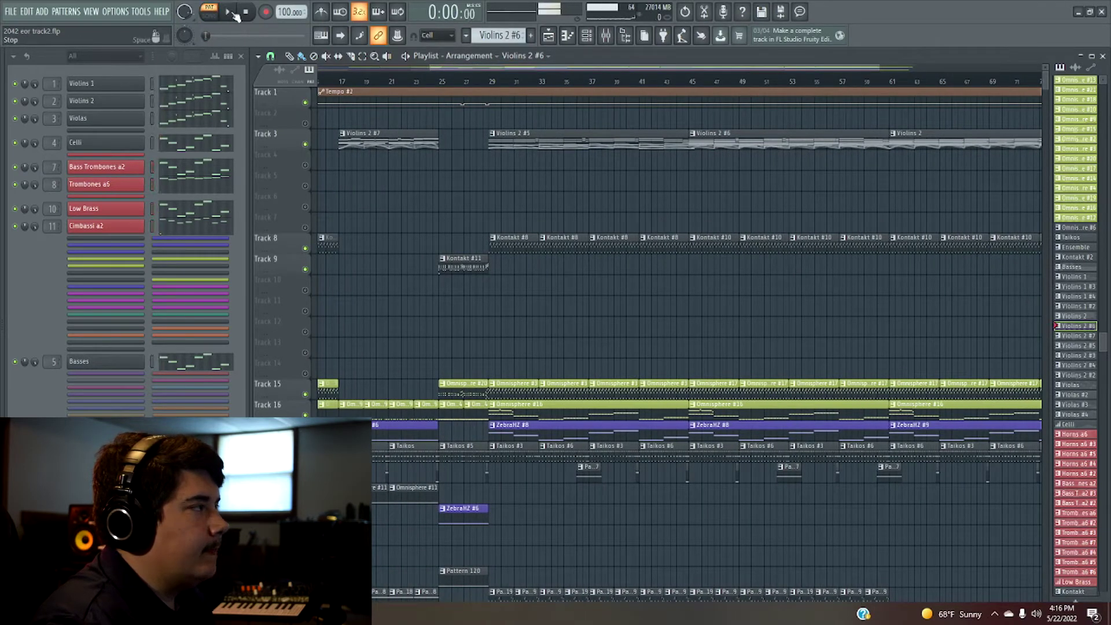
pyautogui.moveTo(878, 69); pyautogui.dragTo(918, 68)
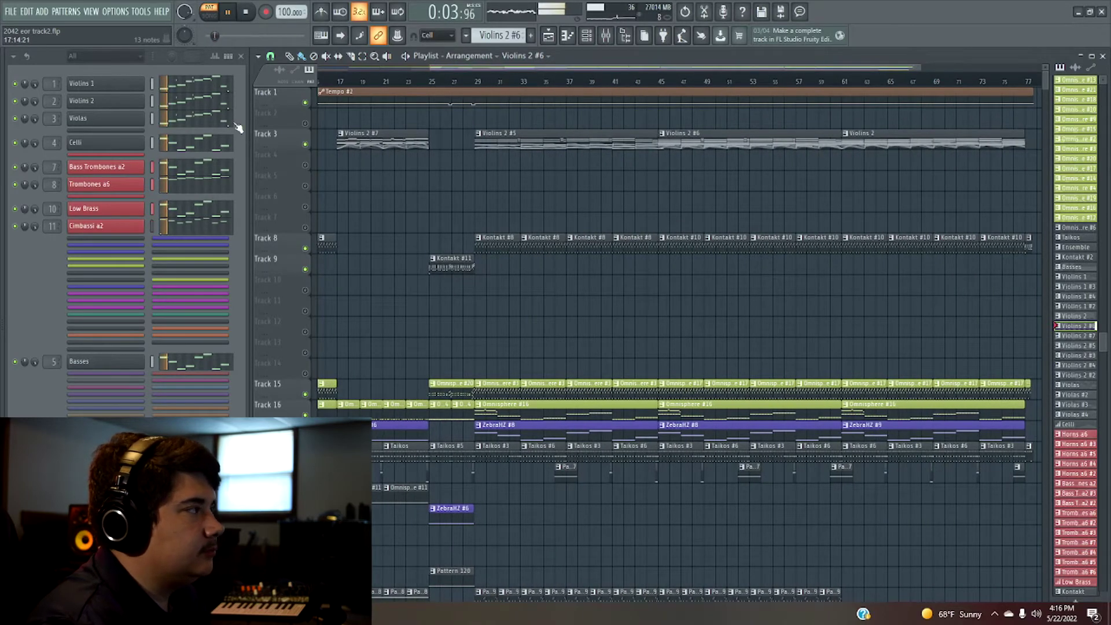
pyautogui.click(204, 124)
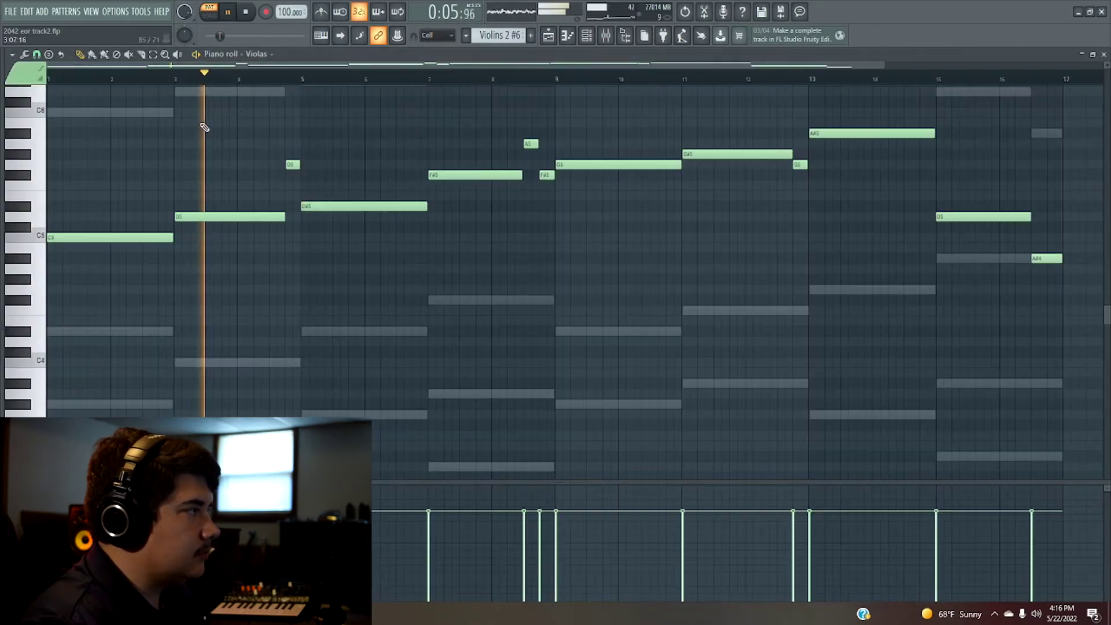
pyautogui.moveTo(881, 64); pyautogui.dragTo(928, 66)
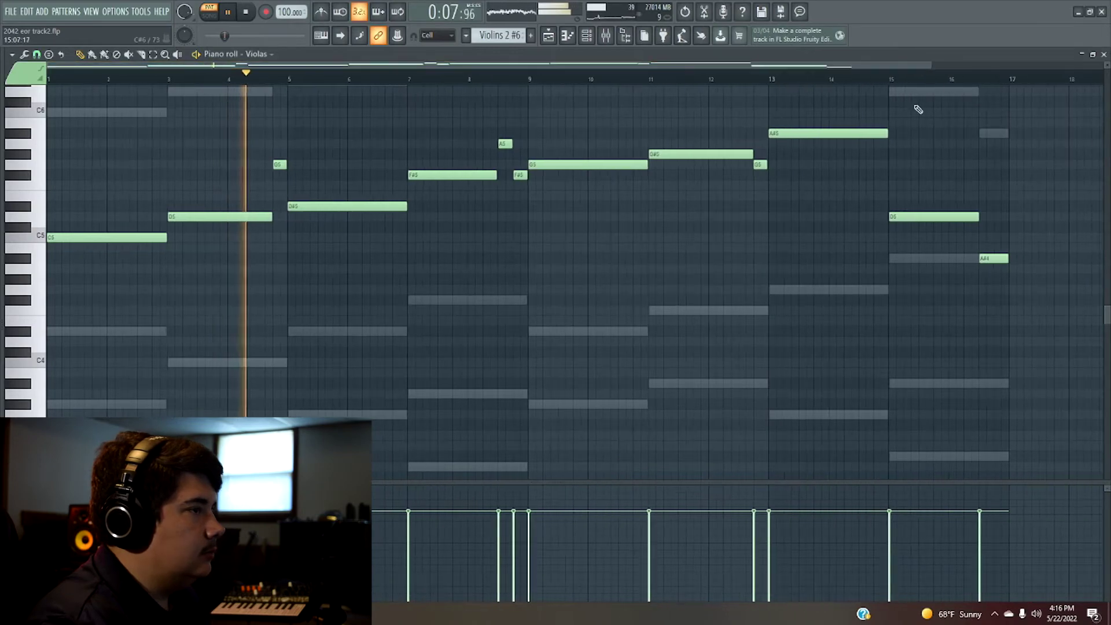
pyautogui.scroll(3, 914, 114)
# - Follow the Violas melody through bar 16 of the pattern, then stop playback and bring up the playlist
pyautogui.press('F6')
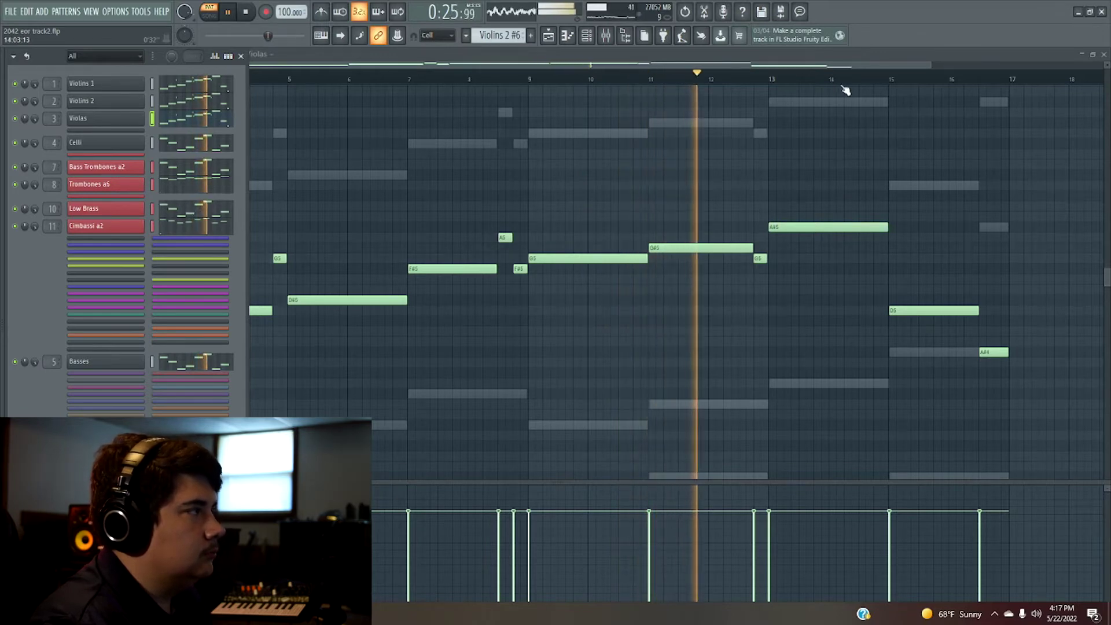
pyautogui.moveTo(932, 65); pyautogui.dragTo(950, 66)
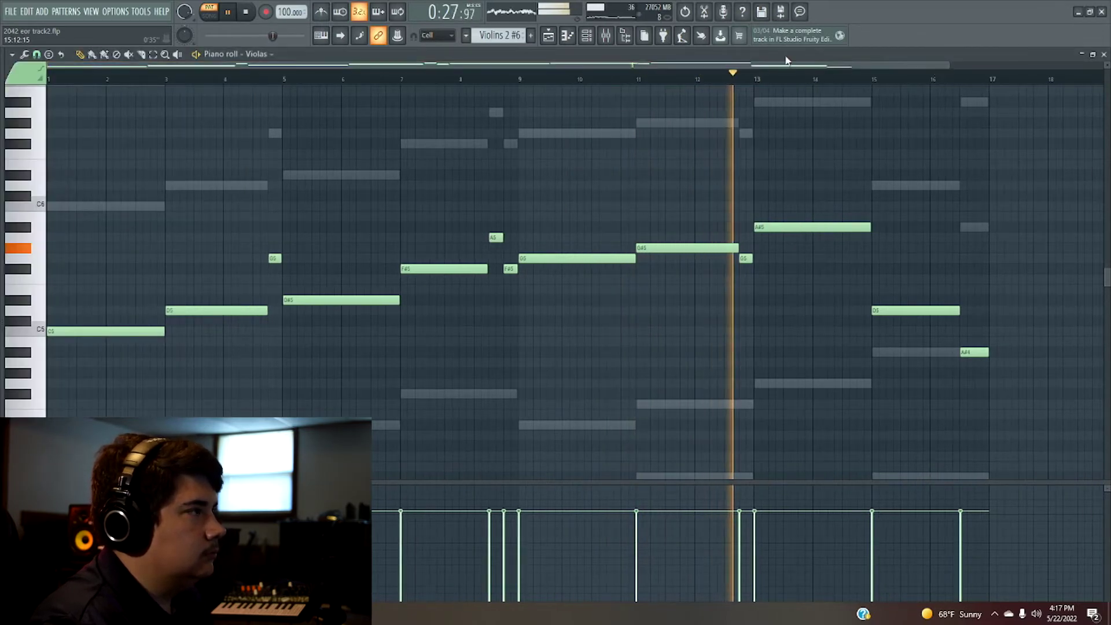
pyautogui.click(590, 43)
pyautogui.click(588, 40)
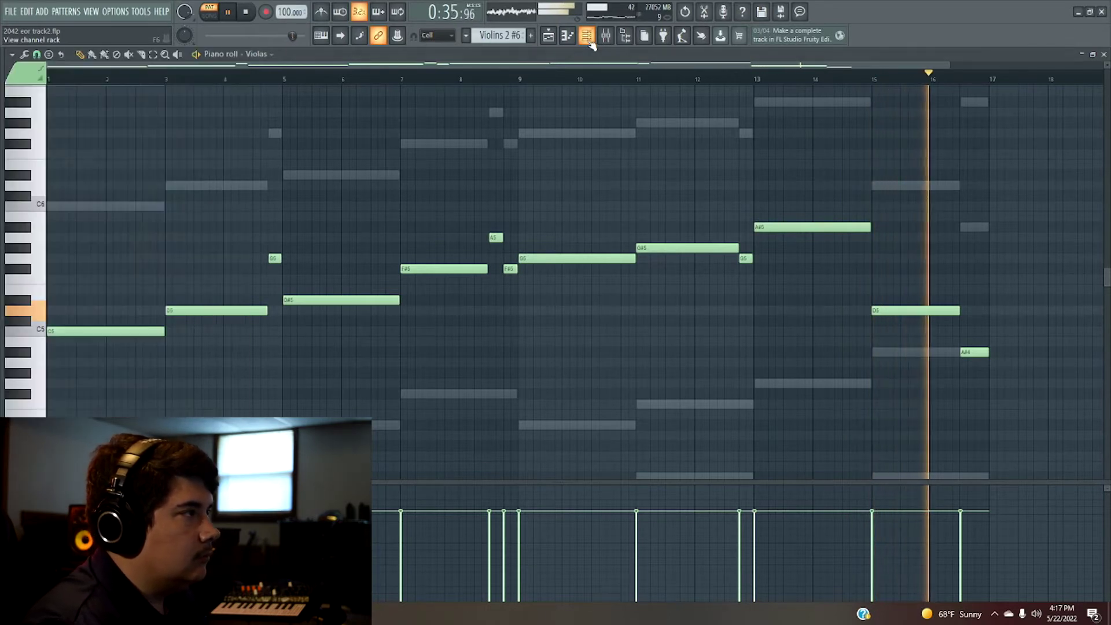
pyautogui.click(573, 38)
pyautogui.press('space')
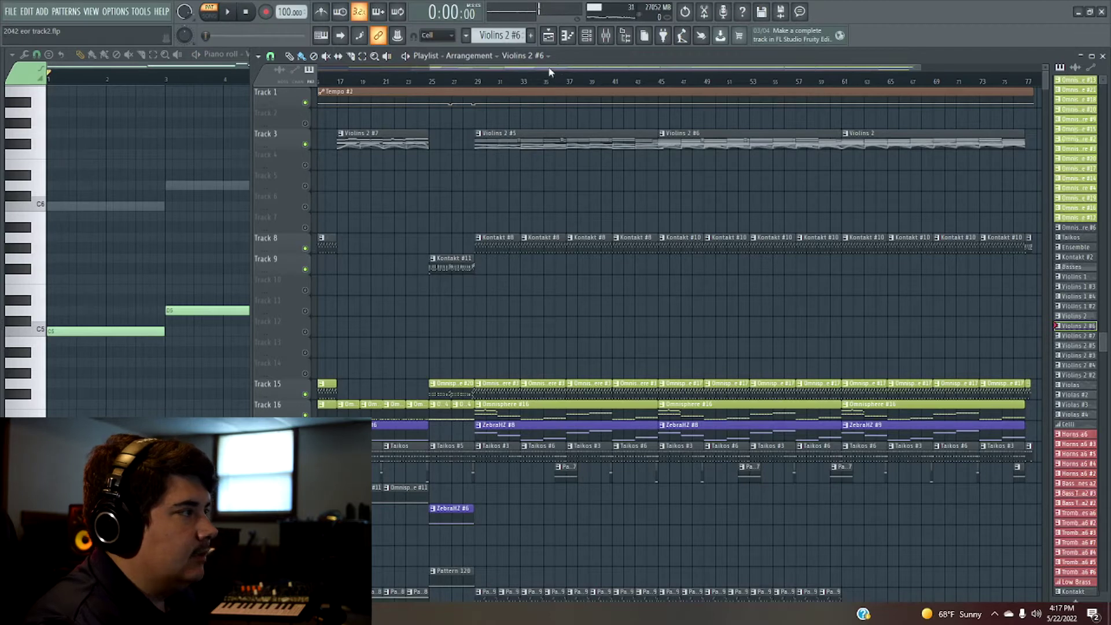
# - Re-examine the Violas notes and the brass channels of the Violins 2 #6 pattern, then return to the playlist
pyautogui.click(217, 72)
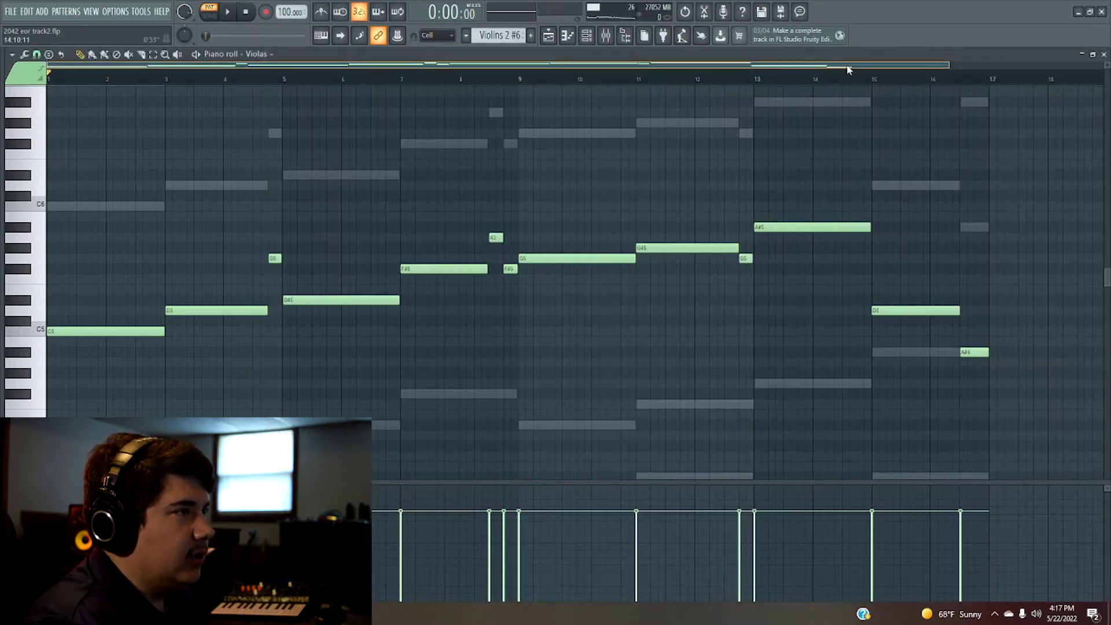
pyautogui.scroll(2, 509, 241)
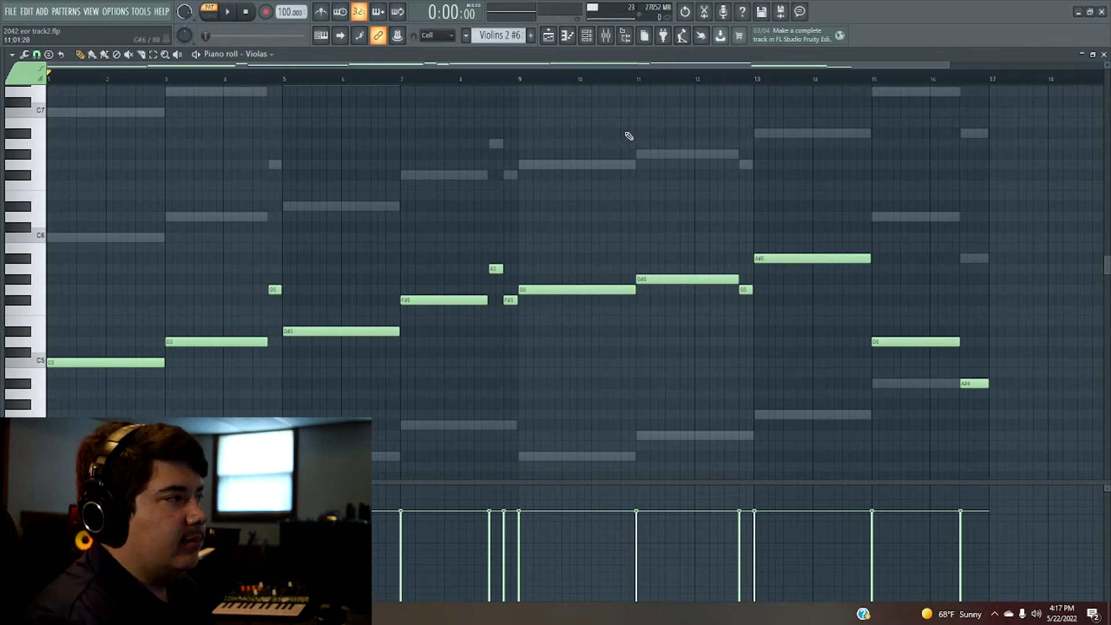
pyautogui.press('F6')
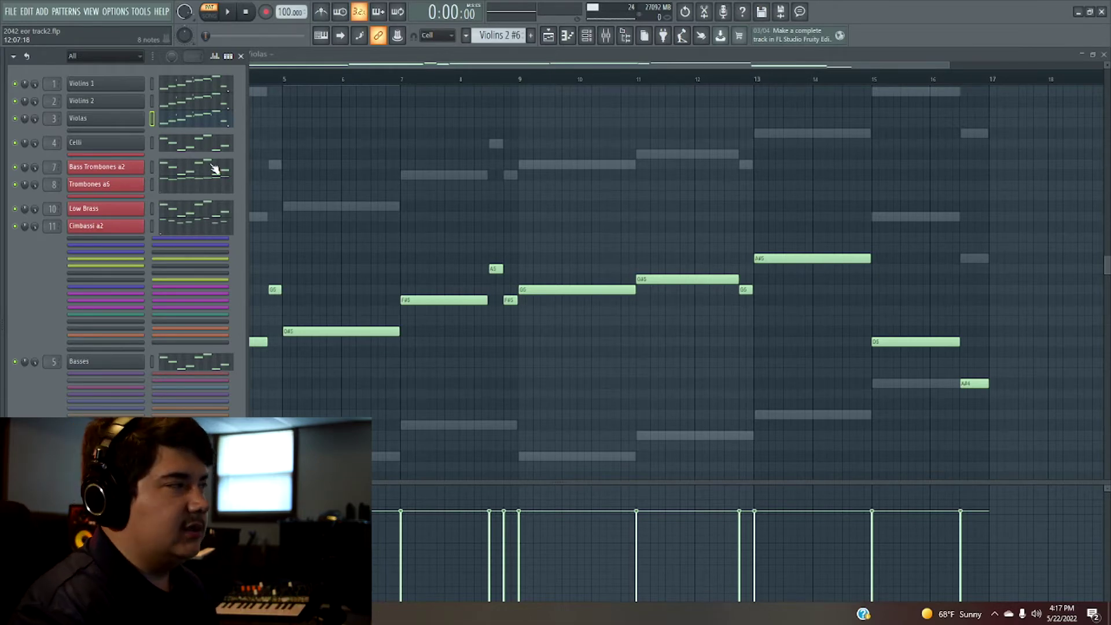
pyautogui.click(549, 35)
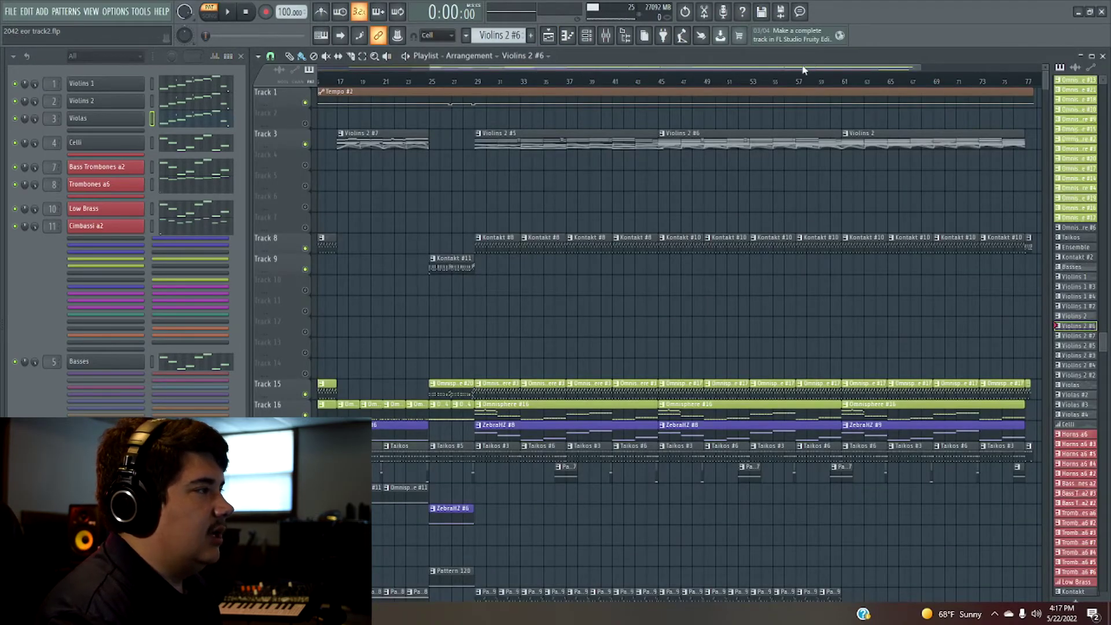
# - Show the full arrangement and select the Omnisphere #19 pattern at bar 21 on Track 16
pyautogui.scroll(3, 803, 69)
pyautogui.moveTo(804, 69); pyautogui.dragTo(919, 71)
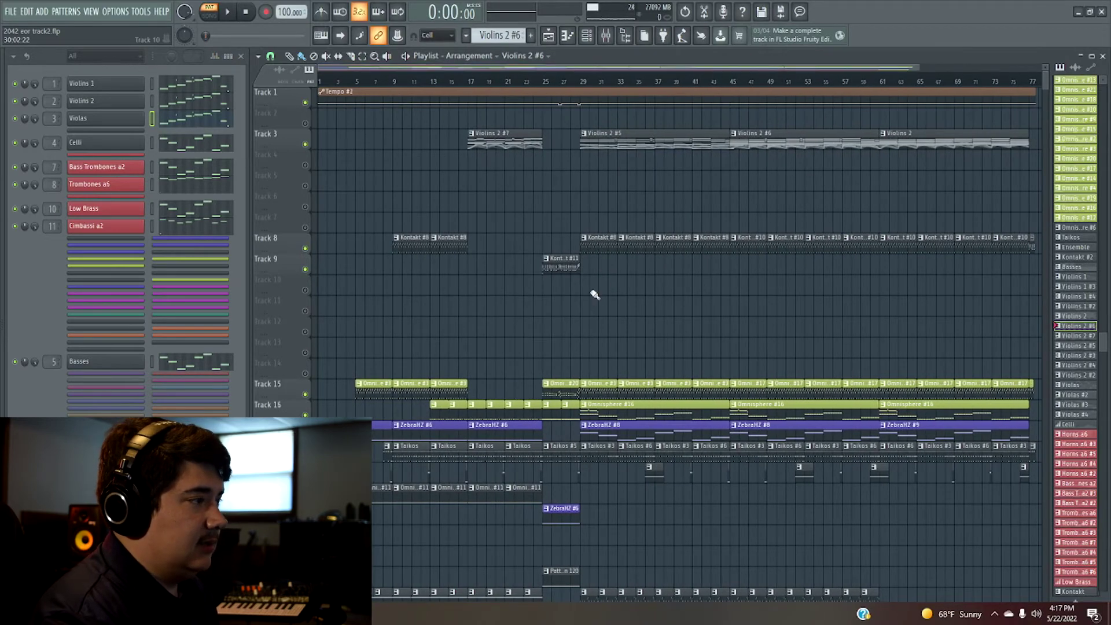
pyautogui.scroll(-2, 590, 308)
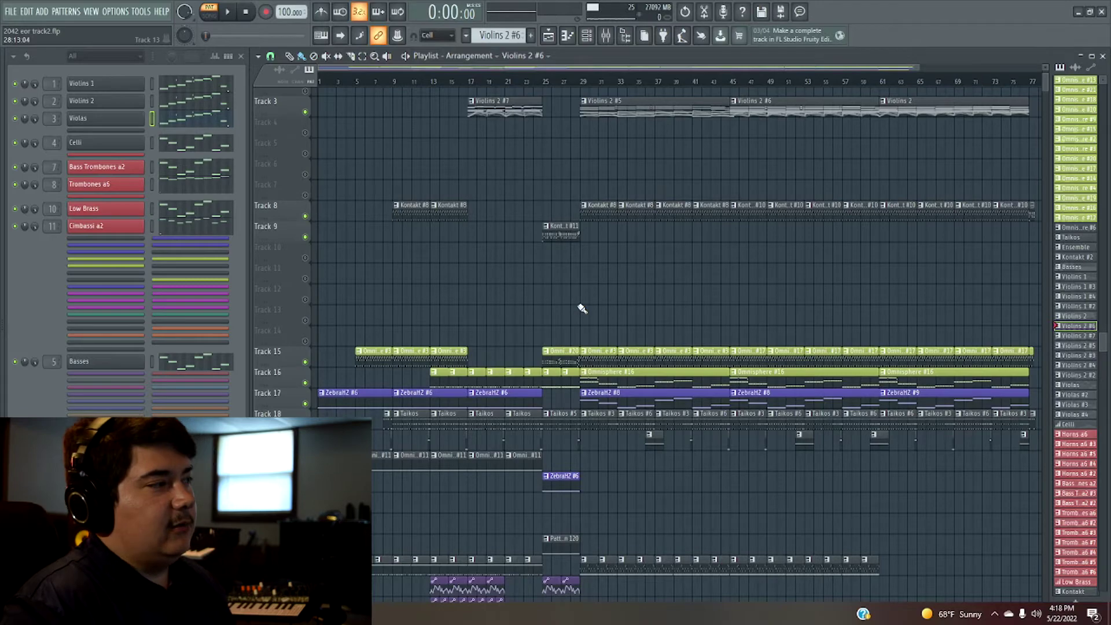
pyautogui.click(509, 373)
pyautogui.click(513, 372)
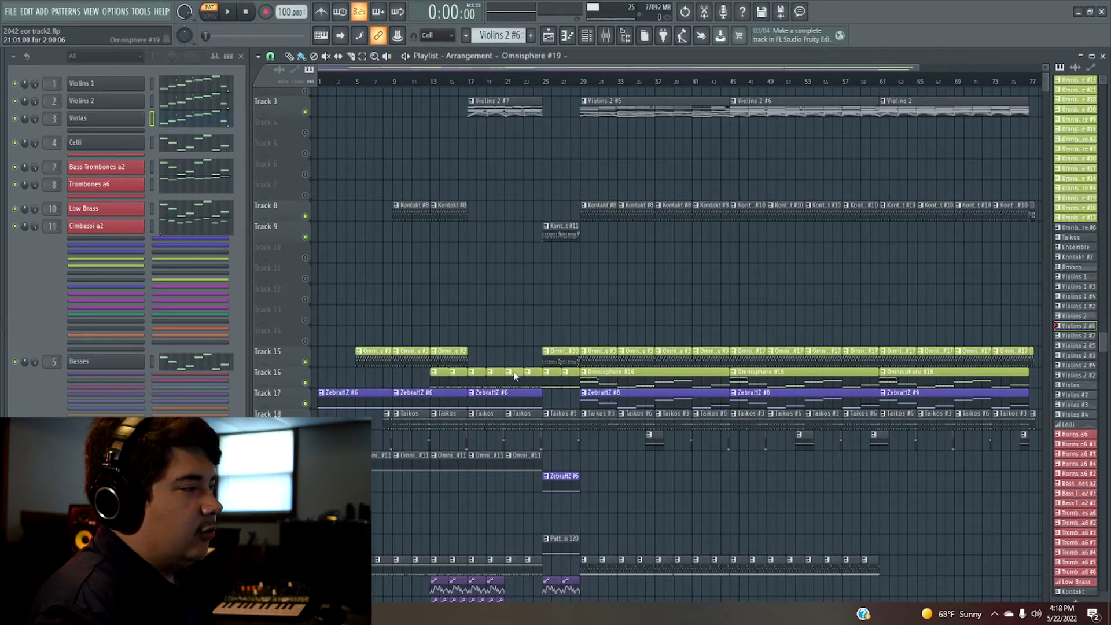
# - Play the song briefly from bar 17, where the Violins 2 #7 pattern starts, then pause it
pyautogui.moveTo(894, 70); pyautogui.dragTo(533, 69)
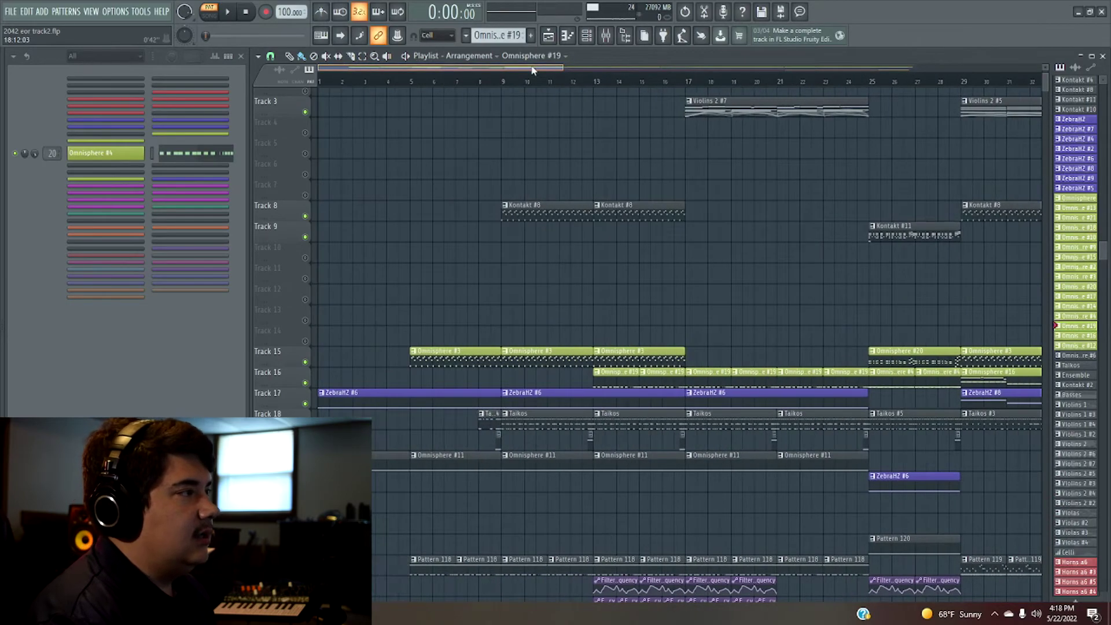
pyautogui.scroll(2, 845, 250)
pyautogui.moveTo(539, 65); pyautogui.dragTo(579, 66)
pyautogui.click(580, 82)
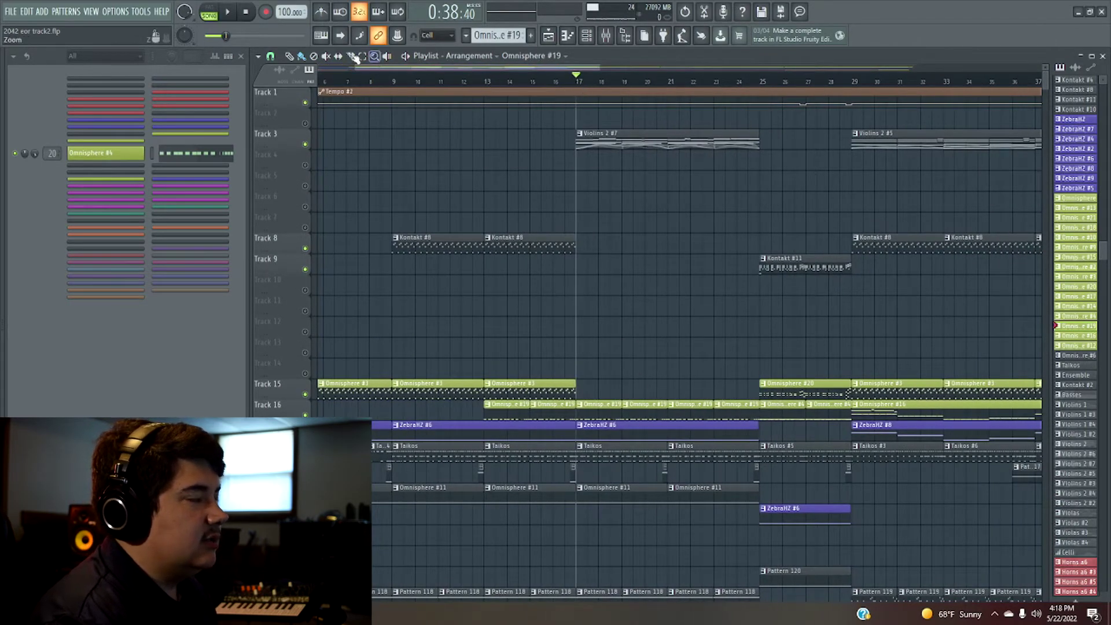
pyautogui.click(227, 12)
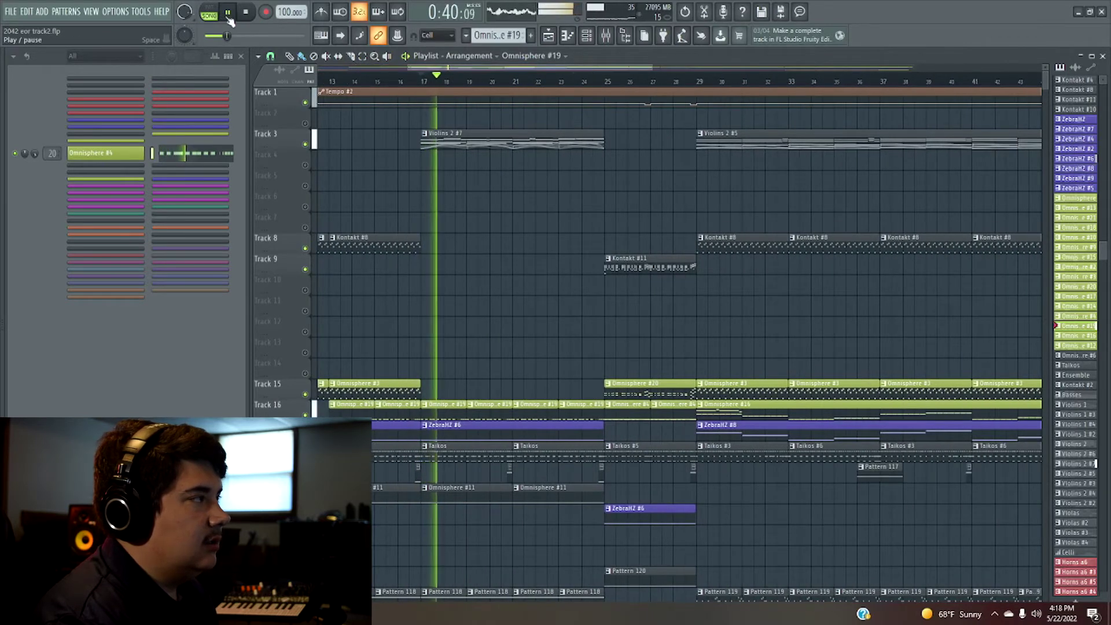
pyautogui.press('space')
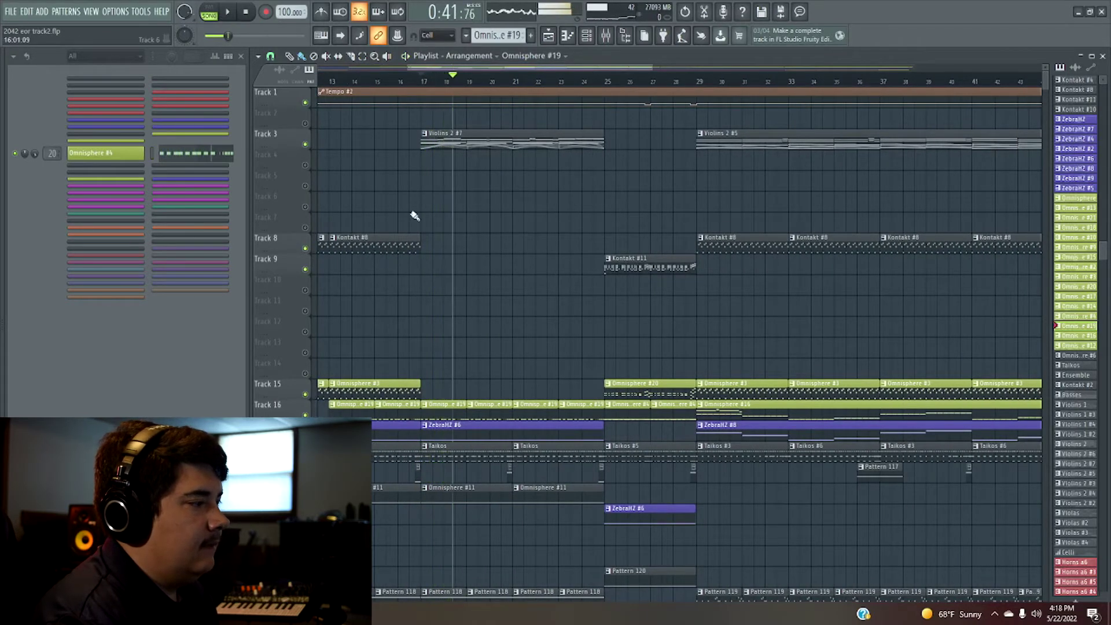
# - Show the Omnisphere #4 synth with its Massive Attacker patch and reposition its window over the playlist
pyautogui.scroll(-3, 345, 152)
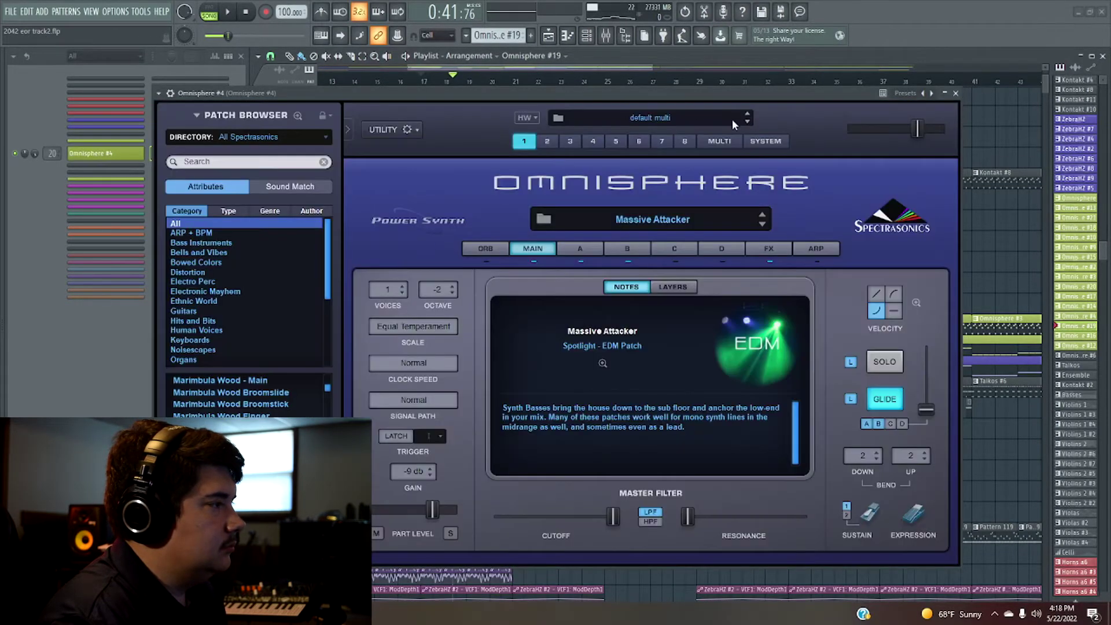
pyautogui.moveTo(634, 93); pyautogui.dragTo(653, 79)
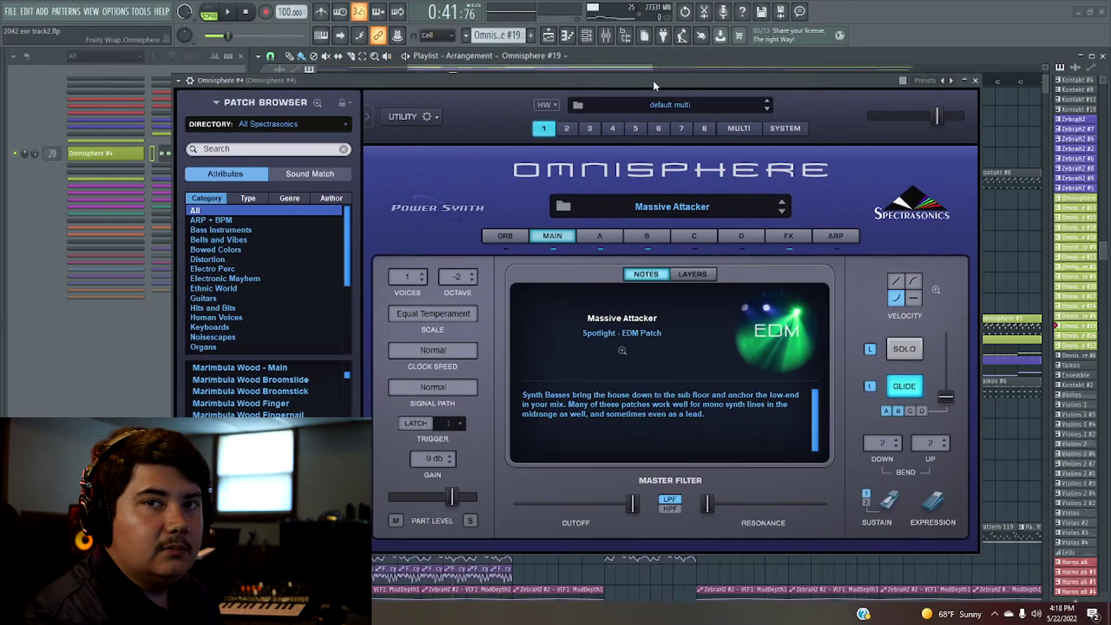
# - Move the Omnisphere #4 synth window aside, then close it to reveal the playlist
pyautogui.moveTo(653, 80); pyautogui.dragTo(630, 79)
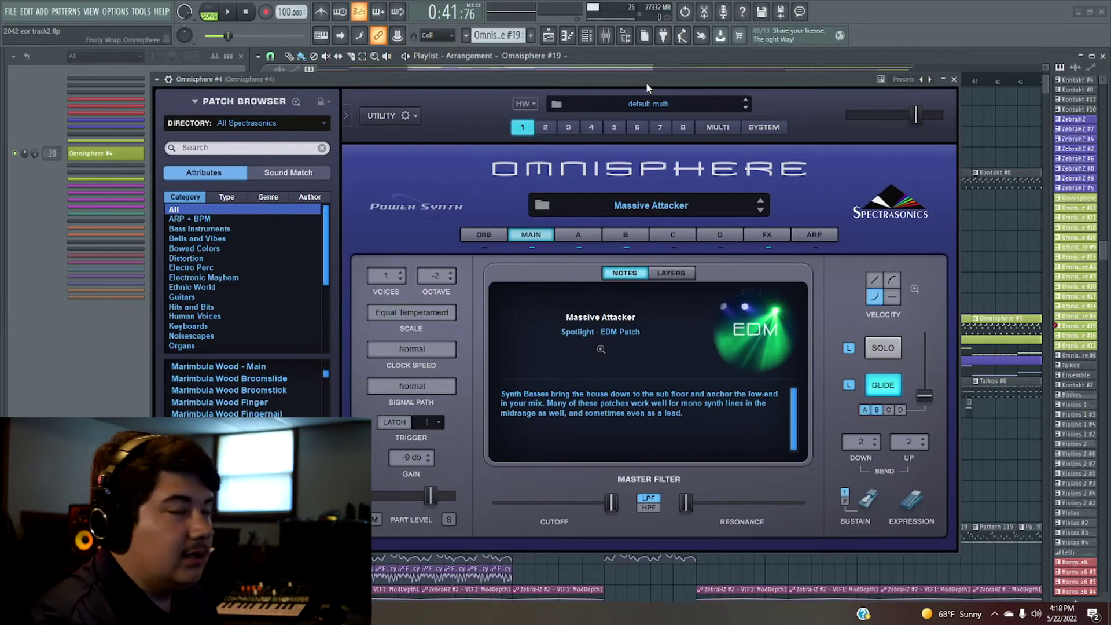
pyautogui.moveTo(645, 82); pyautogui.dragTo(623, 84)
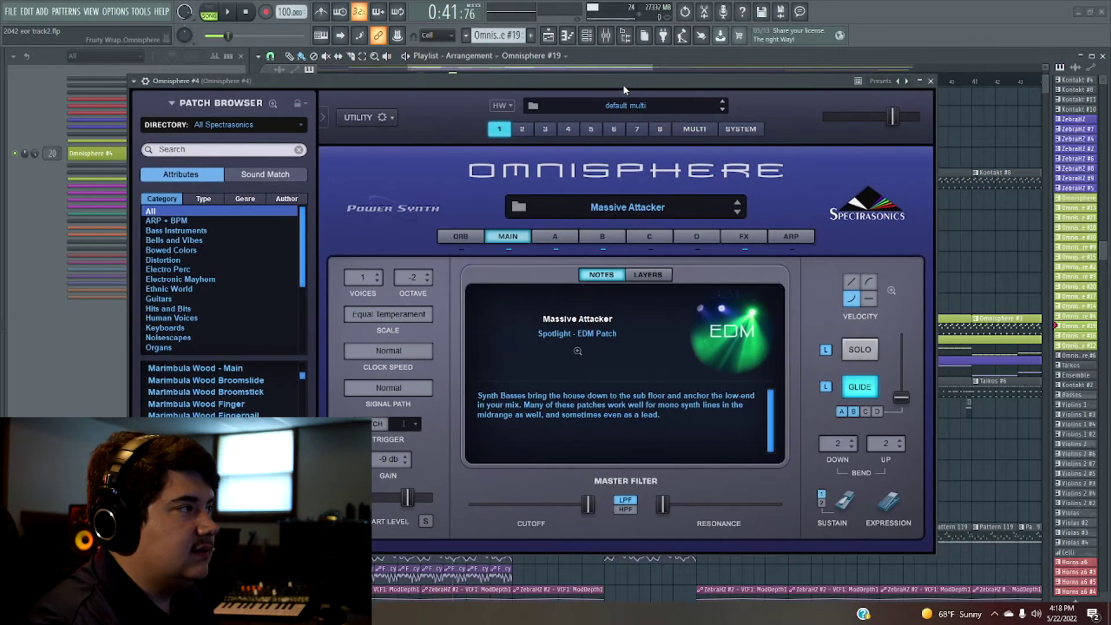
pyautogui.click(930, 82)
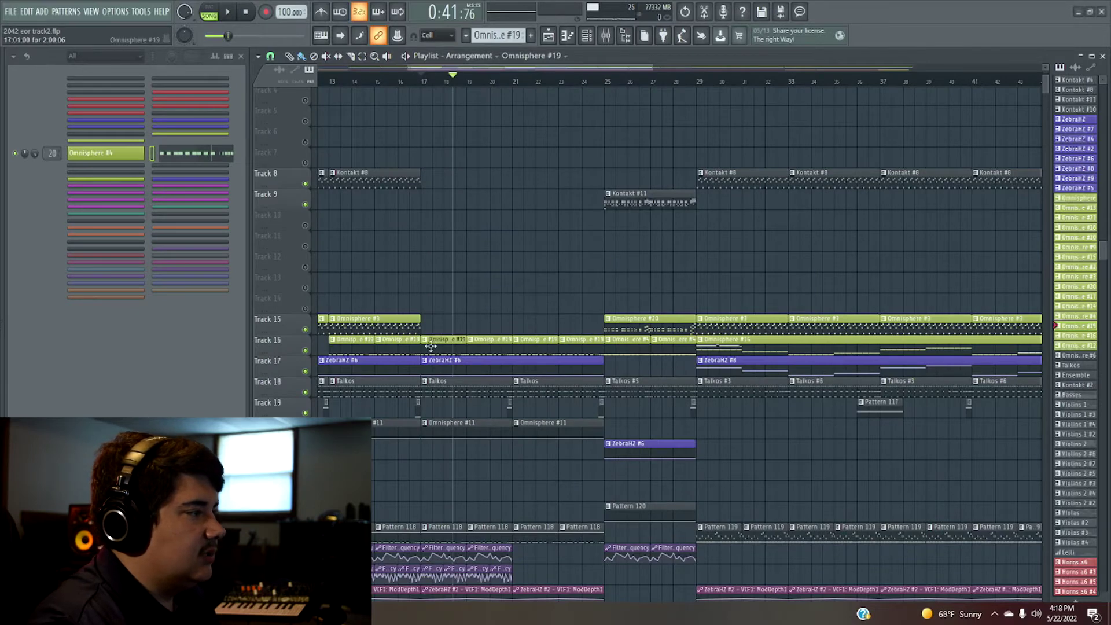
pyautogui.scroll(1, 585, 70)
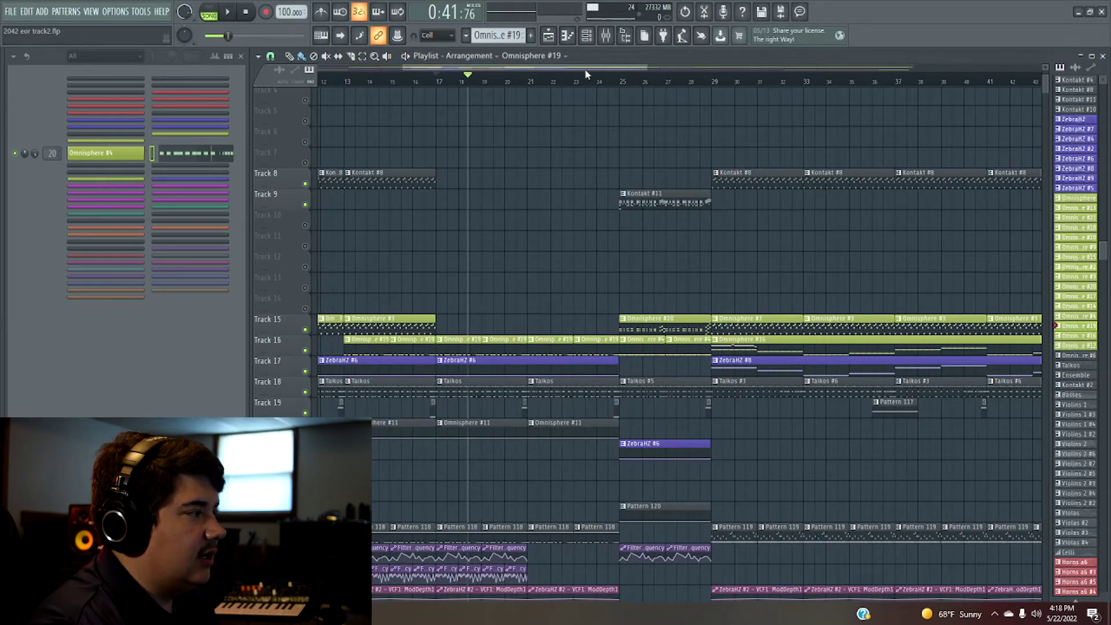
# - Play the Omnisphere #19 pattern on its own and view the Omnisphere #4 notes in the piano roll
pyautogui.click(208, 11)
pyautogui.click(227, 11)
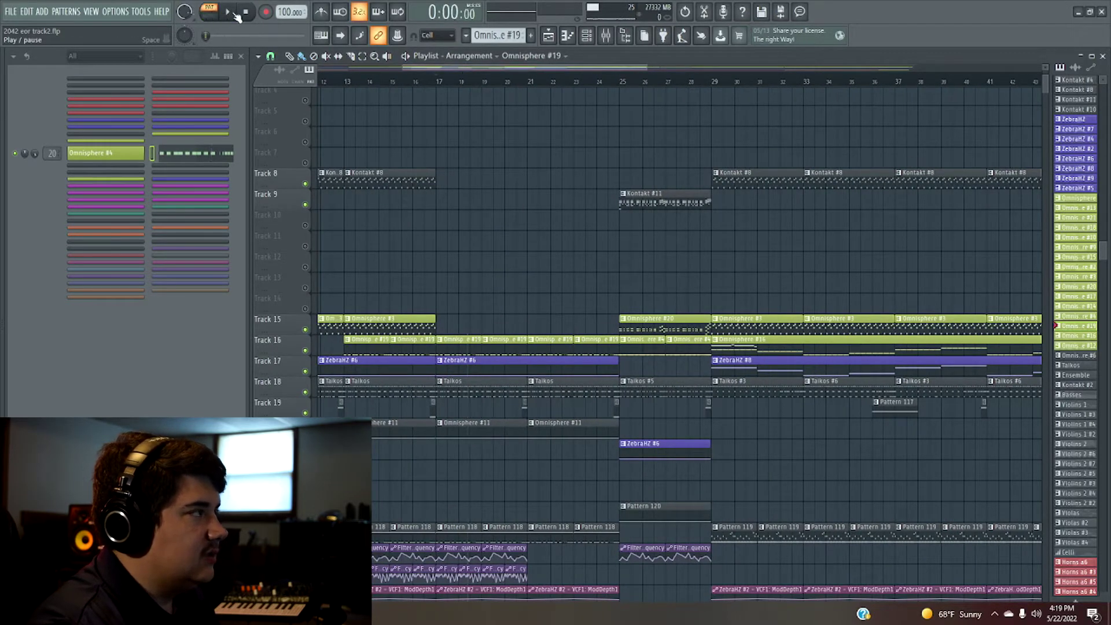
pyautogui.click(183, 153)
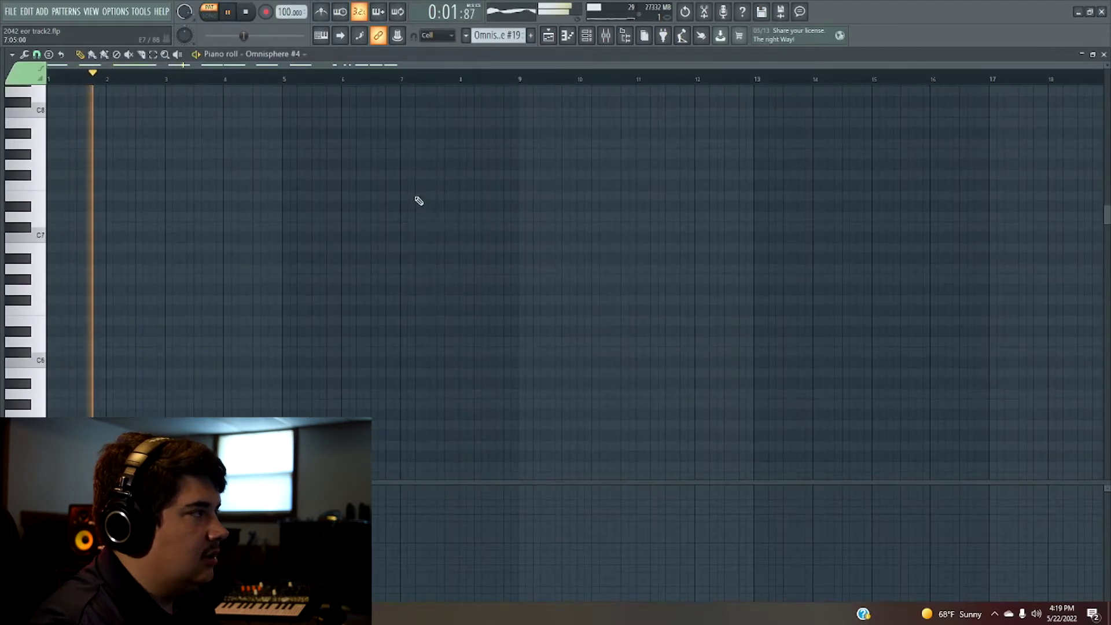
pyautogui.scroll(-10, 412, 197)
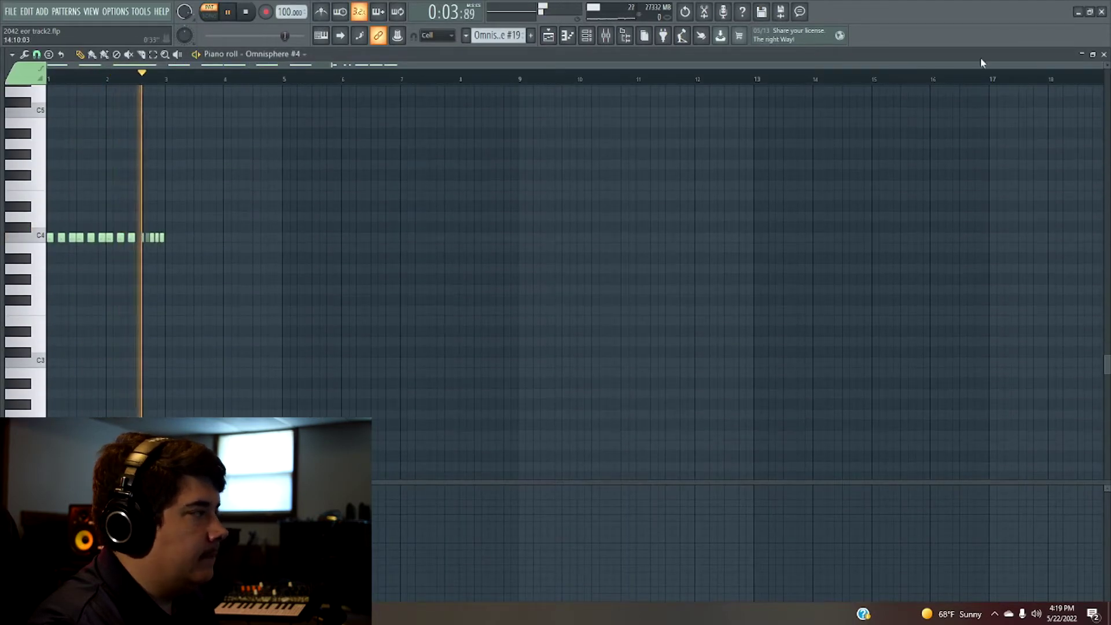
pyautogui.moveTo(1099, 68); pyautogui.dragTo(649, 68)
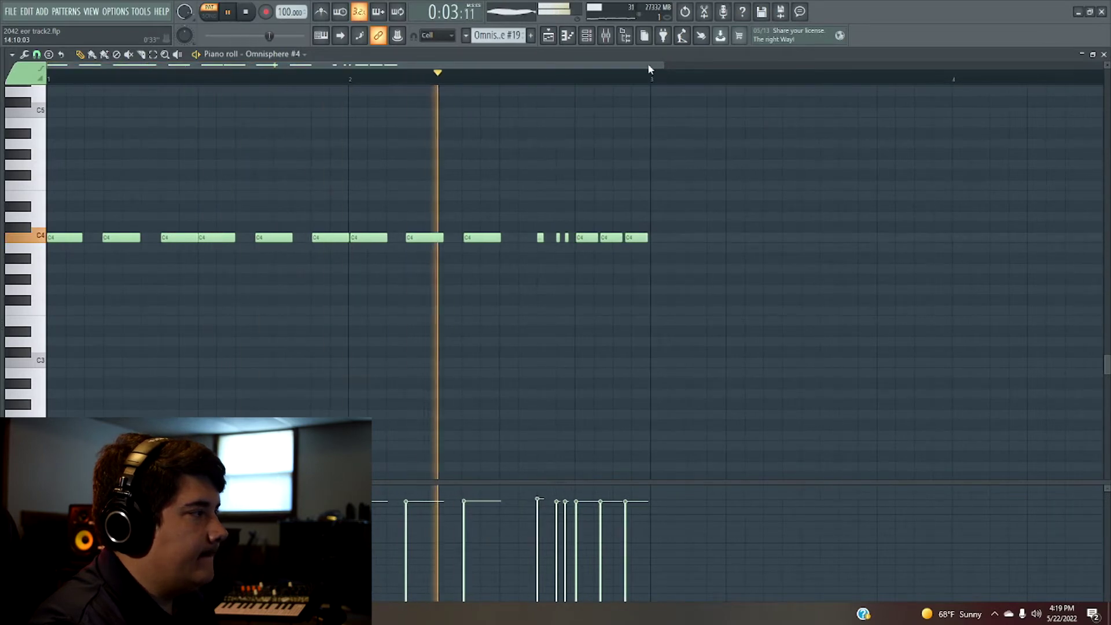
# - Return from the Omnisphere #4 piano roll to the playlist and stop the pattern playback
pyautogui.click(587, 39)
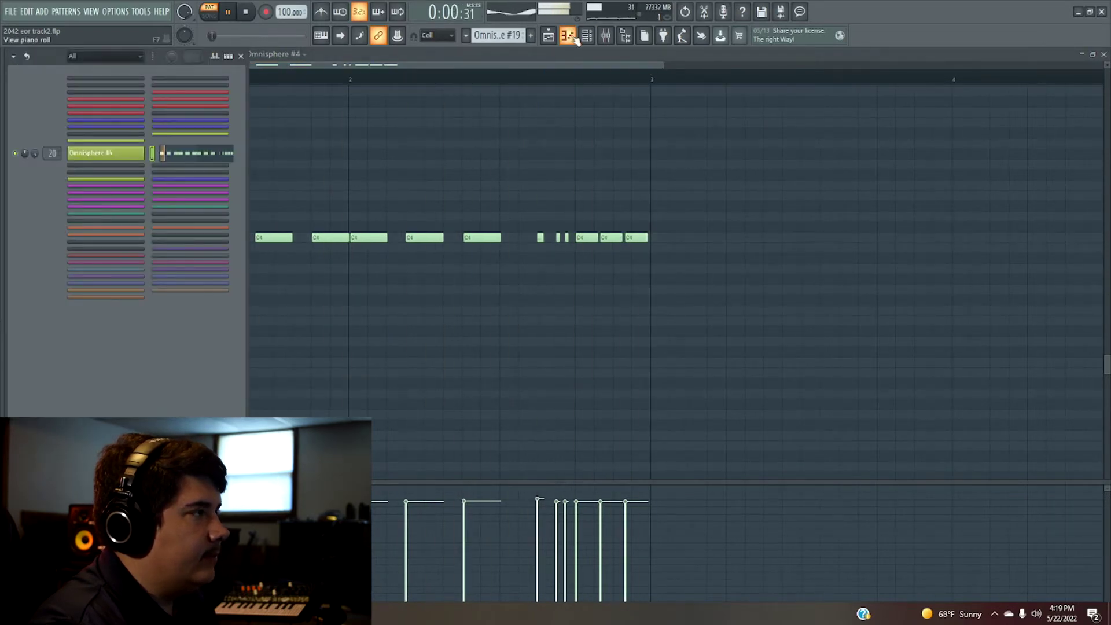
pyautogui.click(550, 37)
pyautogui.click(587, 39)
pyautogui.press('space')
# - Select the Omnisphere #3 pattern on Track 15 and play it on its own
pyautogui.moveTo(466, 68); pyautogui.dragTo(461, 69)
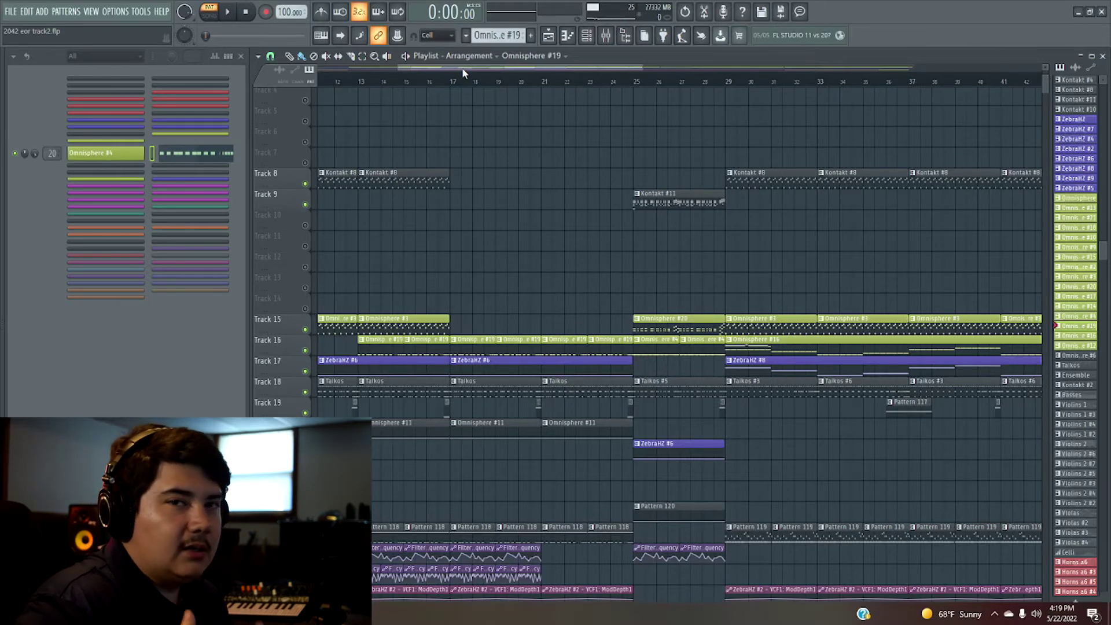
pyautogui.moveTo(462, 67); pyautogui.dragTo(391, 68)
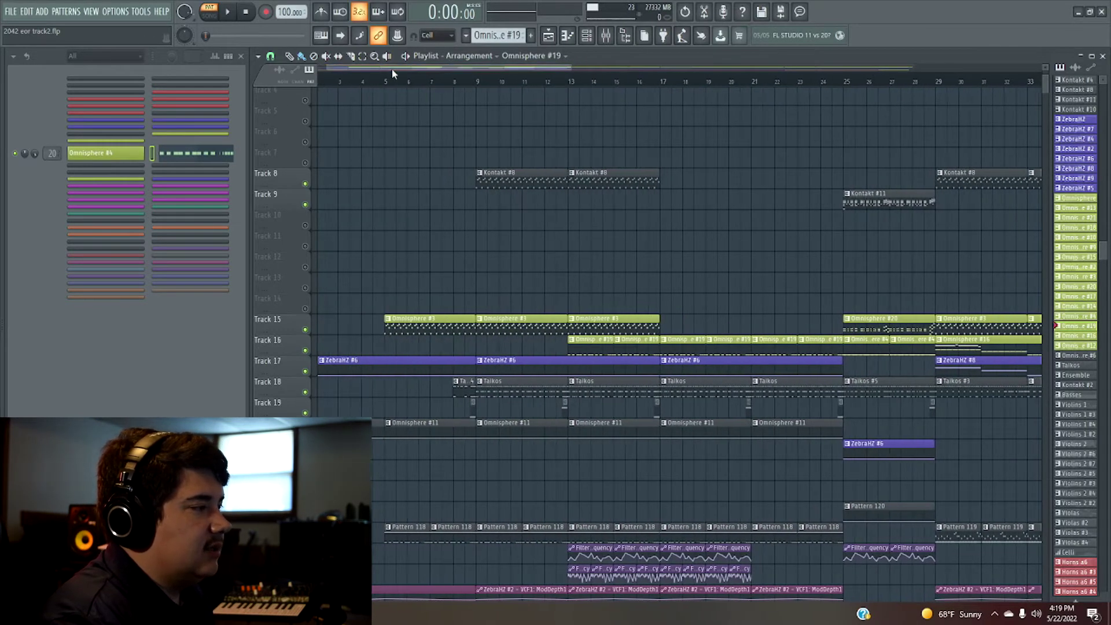
pyautogui.click(531, 322)
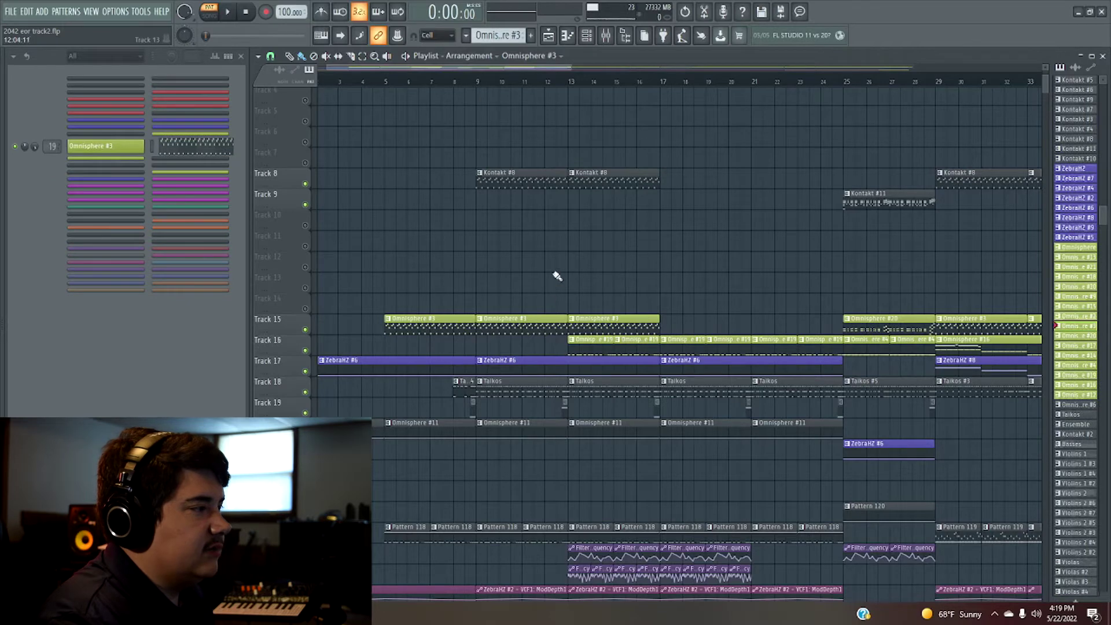
pyautogui.click(229, 11)
pyautogui.moveTo(412, 68); pyautogui.dragTo(403, 69)
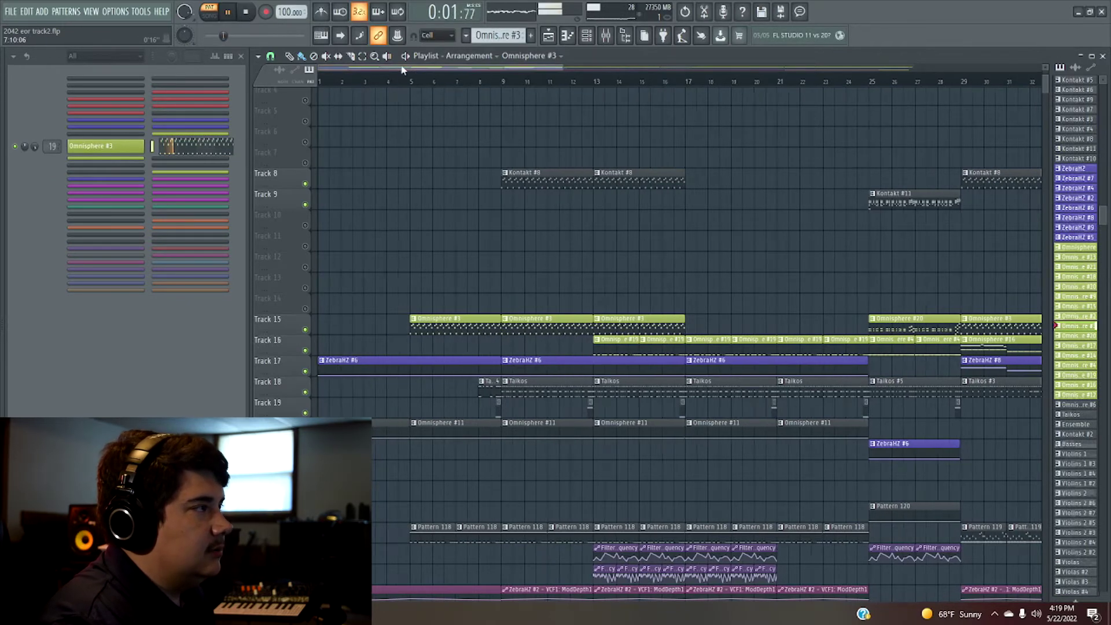
pyautogui.moveTo(562, 68); pyautogui.dragTo(580, 68)
# - Examine the Omnisphere #3 notes in the piano roll, then return to the playlist and stop playback
pyautogui.click(224, 147)
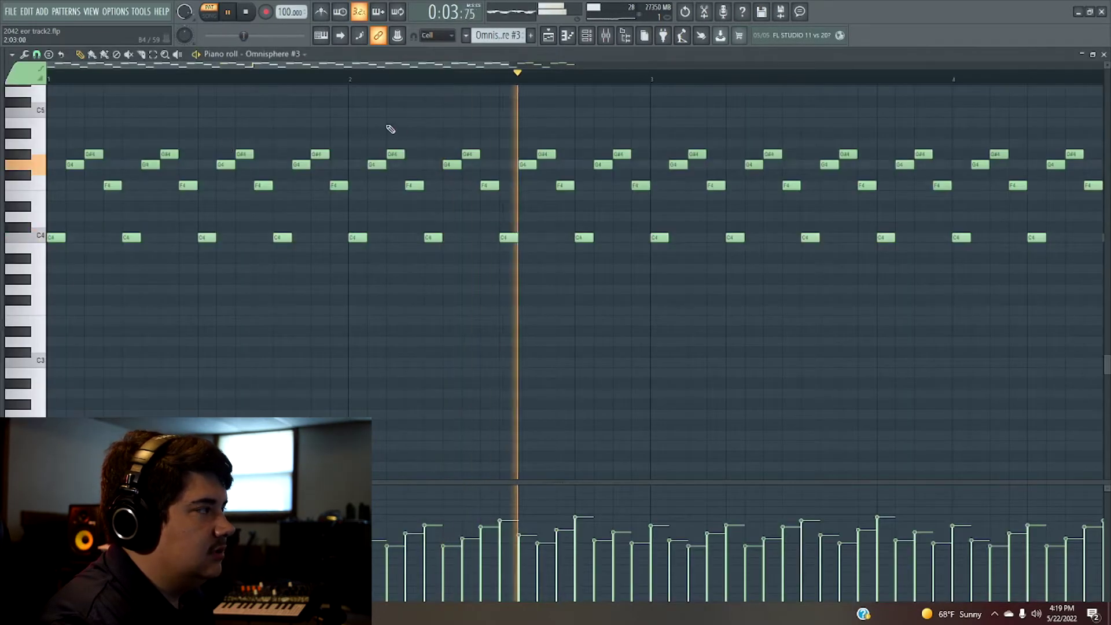
pyautogui.scroll(2, 391, 128)
pyautogui.moveTo(514, 67); pyautogui.dragTo(664, 66)
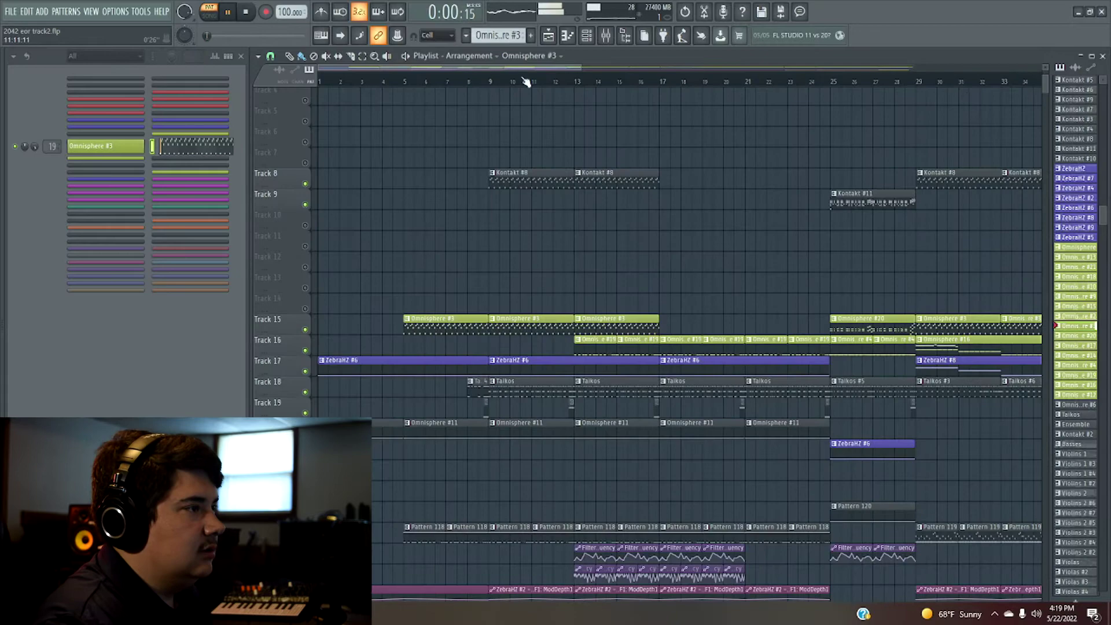
pyautogui.press('space')
pyautogui.moveTo(580, 66); pyautogui.dragTo(538, 66)
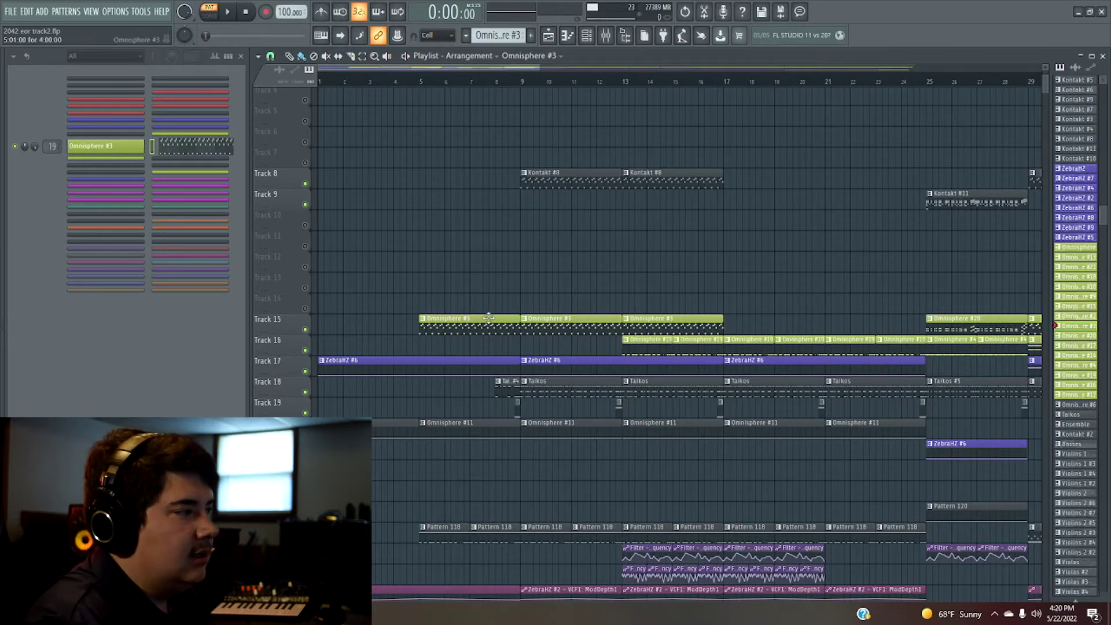
# - Look over the arrangement's layers and select the Taikos pattern at bar 9 on Track 18
pyautogui.scroll(-2, 632, 280)
pyautogui.scroll(4, 754, 255)
pyautogui.scroll(-1, 766, 258)
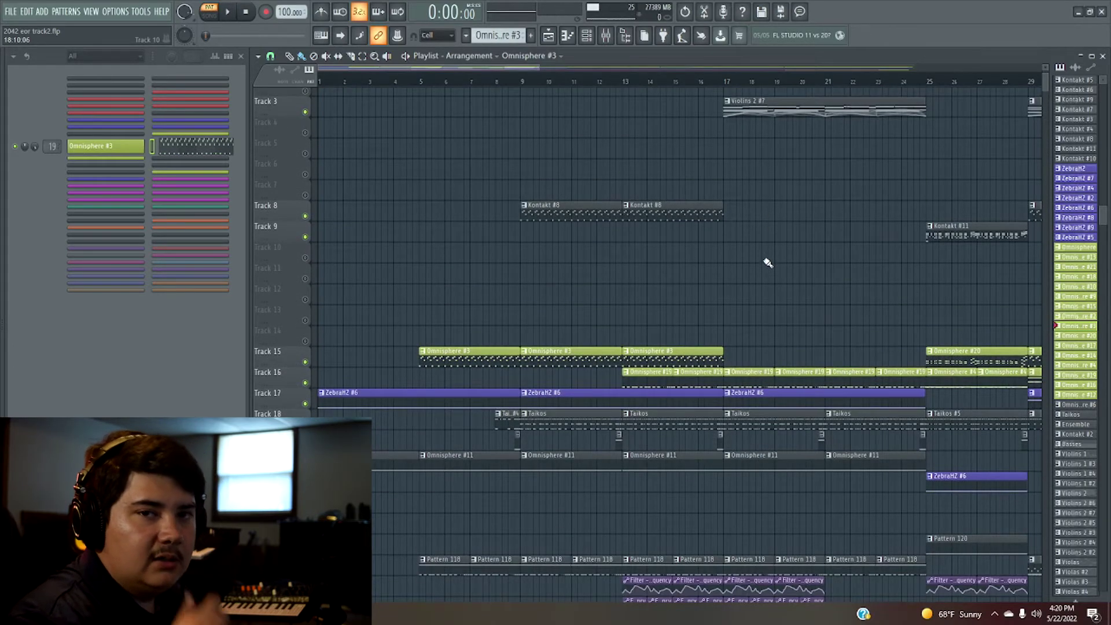
pyautogui.scroll(-2, 767, 263)
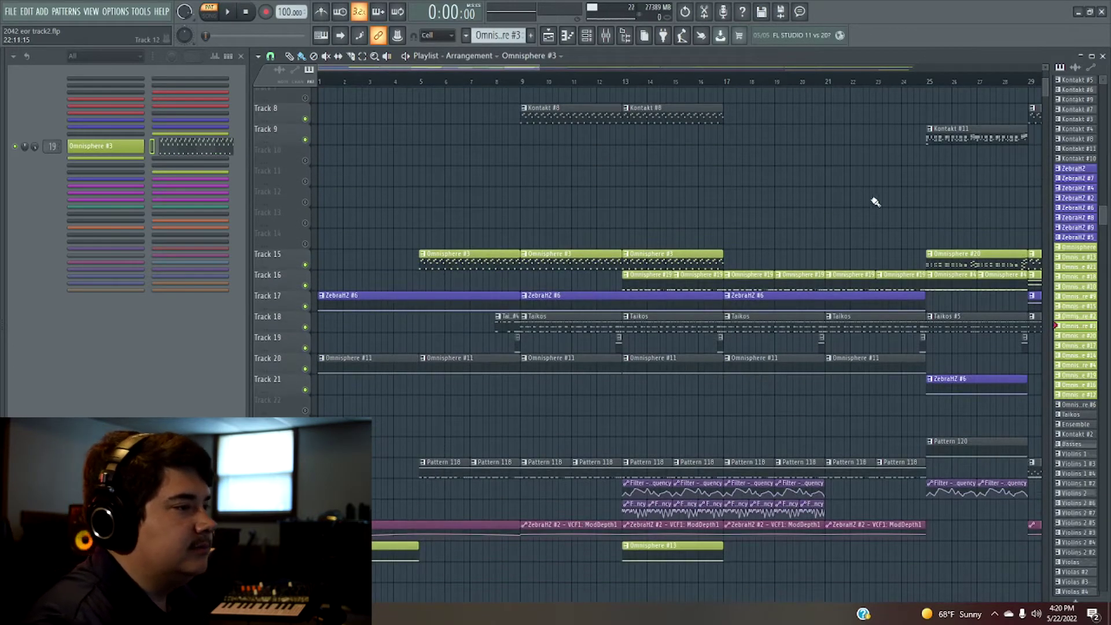
pyautogui.moveTo(533, 69); pyautogui.dragTo(557, 65)
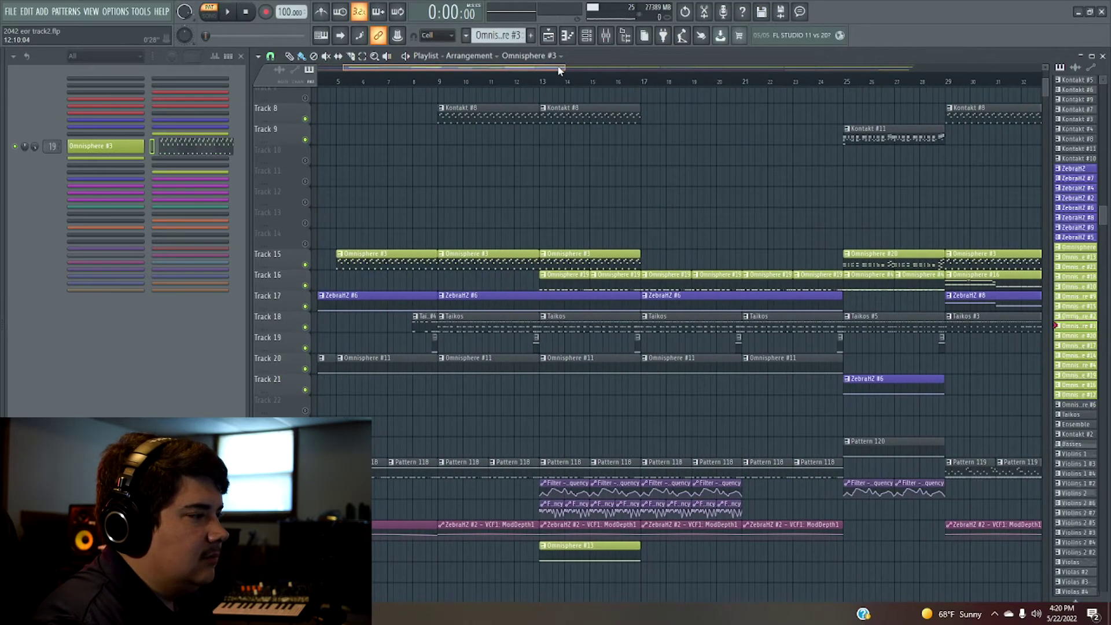
pyautogui.click(504, 320)
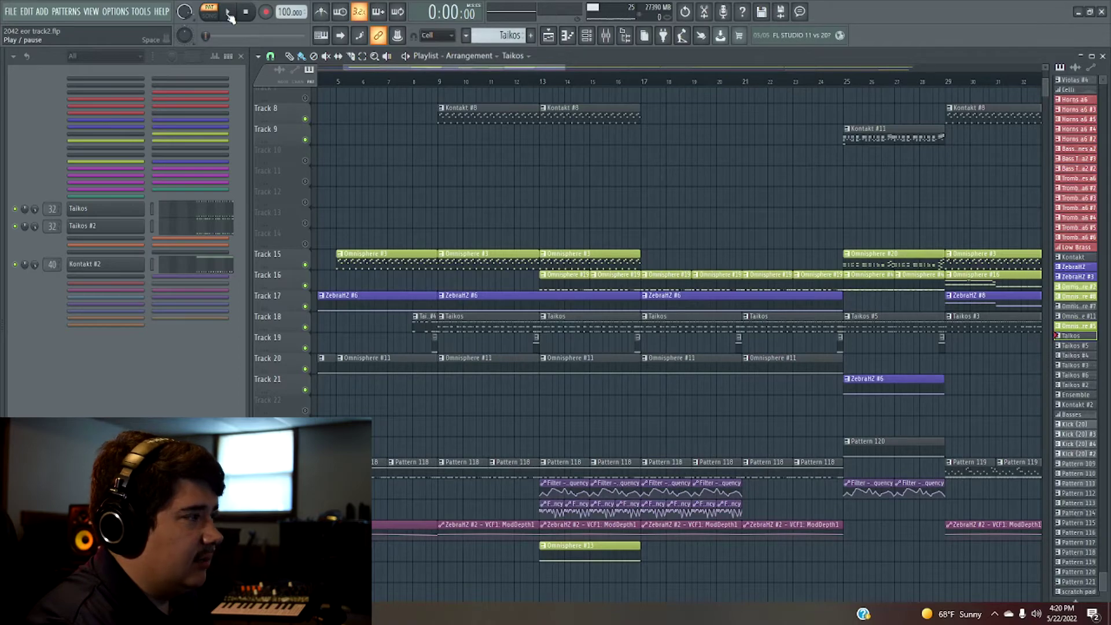
# - Examine the Taikos #2 channel's notes in the piano roll and its Damage 2 Monster Lows instrument in Kontakt
pyautogui.click(203, 229)
pyautogui.moveTo(427, 65); pyautogui.dragTo(758, 66)
pyautogui.click(589, 38)
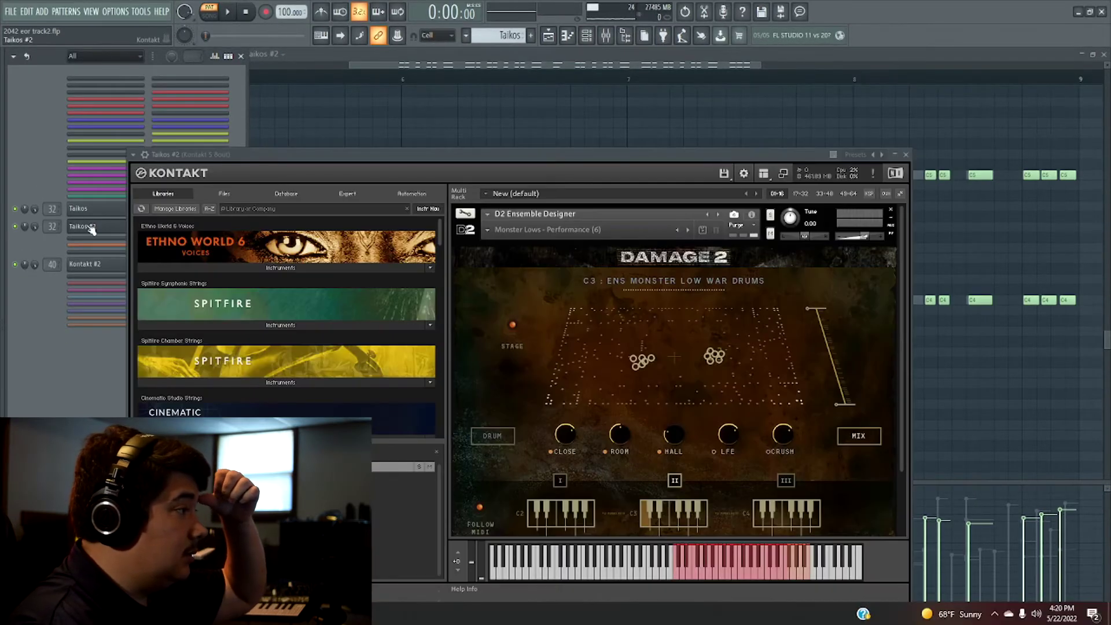
pyautogui.moveTo(602, 155); pyautogui.dragTo(631, 108)
pyautogui.moveTo(470, 183)
pyautogui.mouseDown()
pyautogui.moveTo(477, 236)
pyautogui.moveTo(471, 176)
pyautogui.mouseUp()
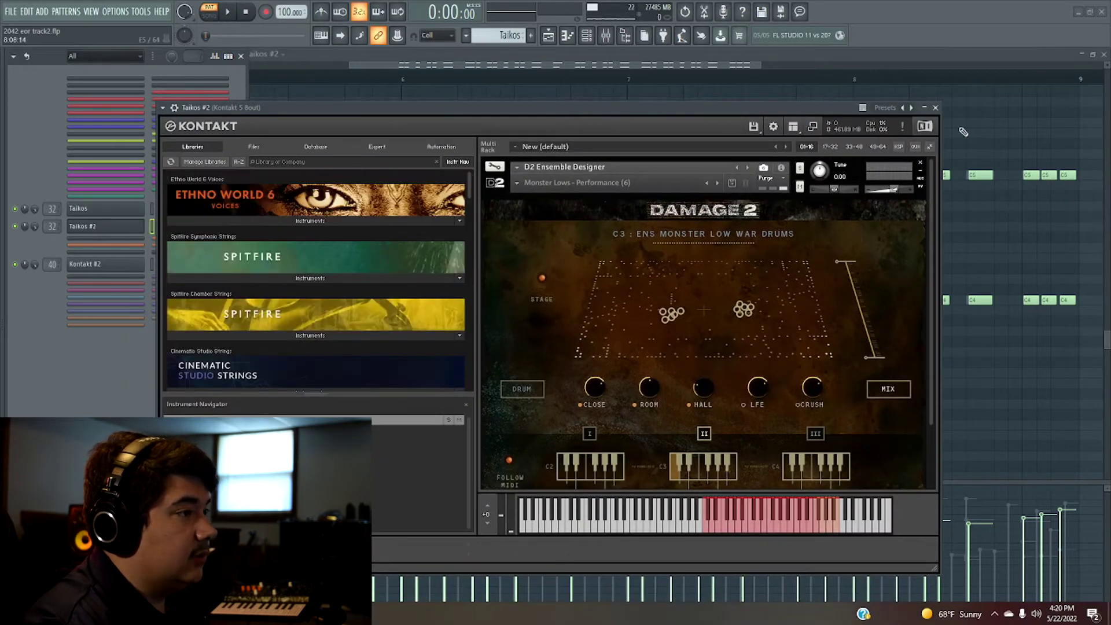
pyautogui.click(936, 109)
pyautogui.moveTo(760, 66); pyautogui.dragTo(819, 66)
pyautogui.moveTo(378, 65); pyautogui.dragTo(404, 66)
pyautogui.scroll(2, 495, 103)
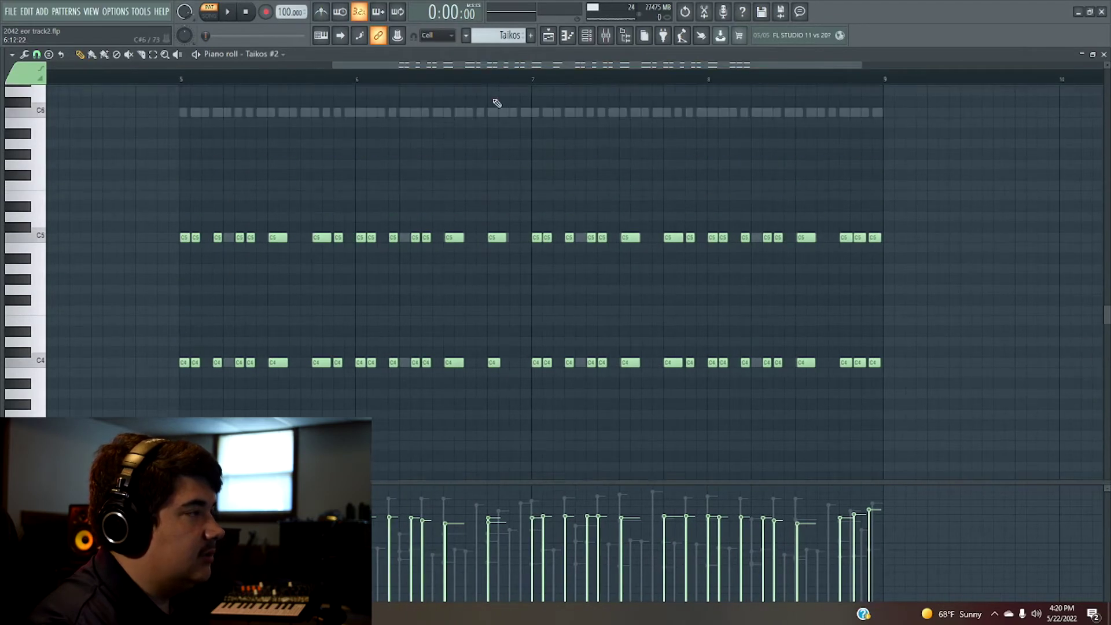
# - Show the Damage 2 instruments loaded on the Taikos and Kontakt #2 channels, closing each window after viewing
pyautogui.click(586, 36)
pyautogui.click(99, 210)
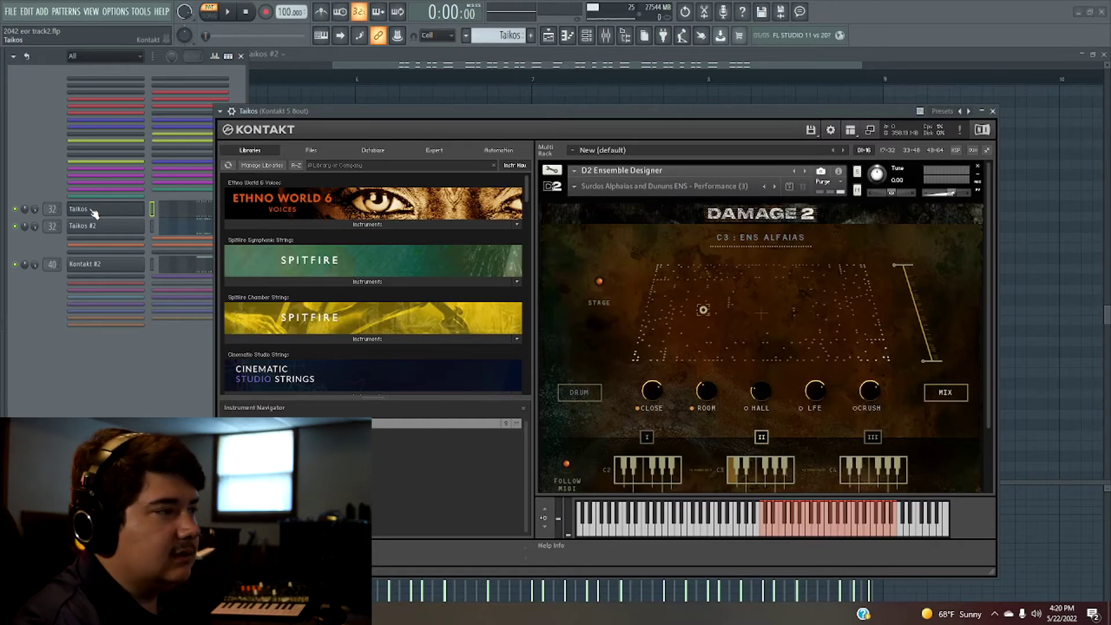
pyautogui.click(94, 214)
pyautogui.click(91, 229)
pyautogui.click(91, 232)
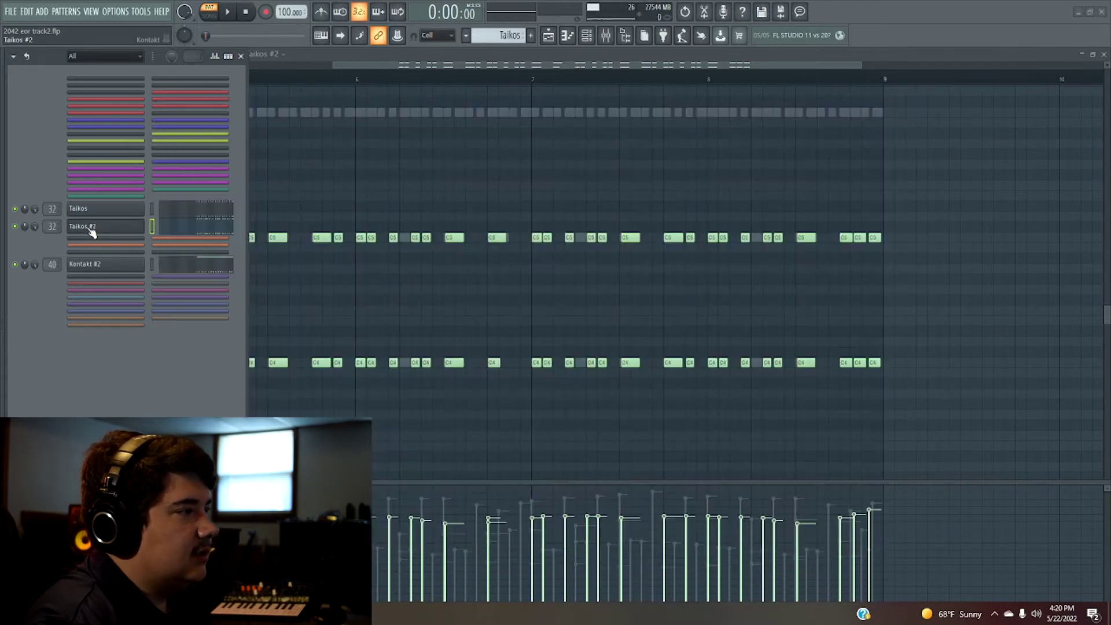
pyautogui.click(93, 264)
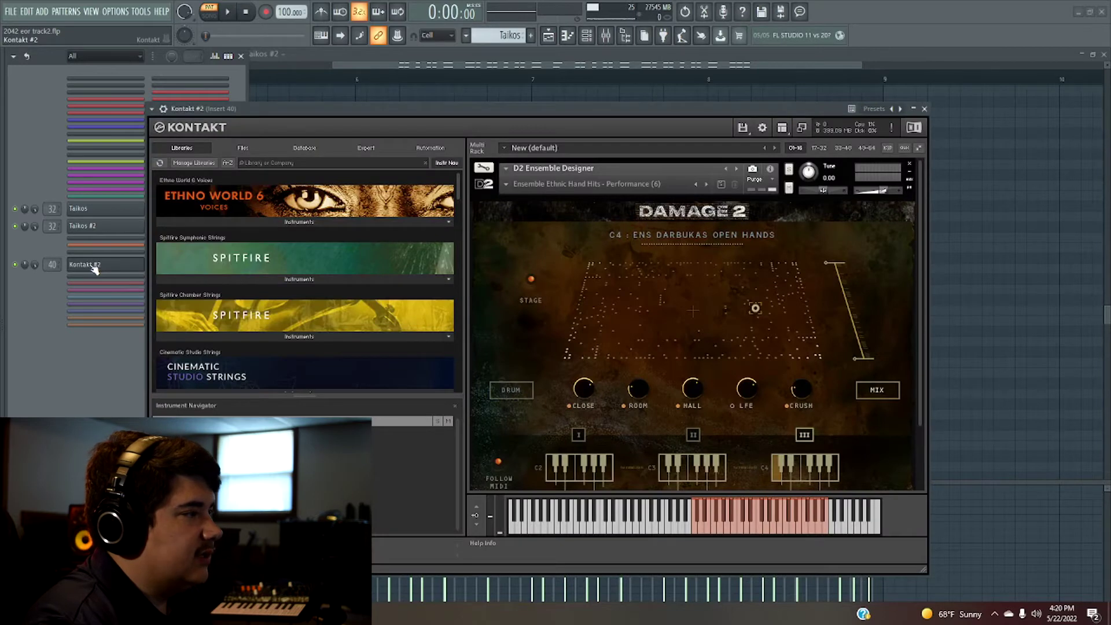
pyautogui.click(93, 265)
# - Play the Taikos pattern from bar 5 while viewing the Taikos #2 notes, then stop playback
pyautogui.click(450, 70)
pyautogui.click(218, 81)
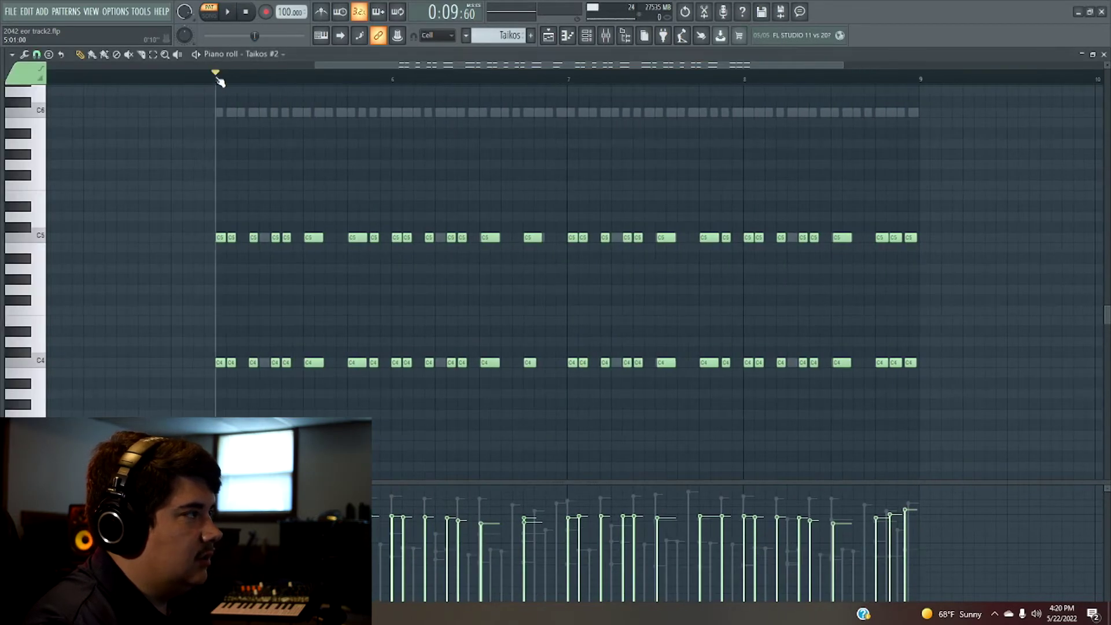
pyautogui.press('space')
pyautogui.moveTo(615, 66); pyautogui.dragTo(637, 68)
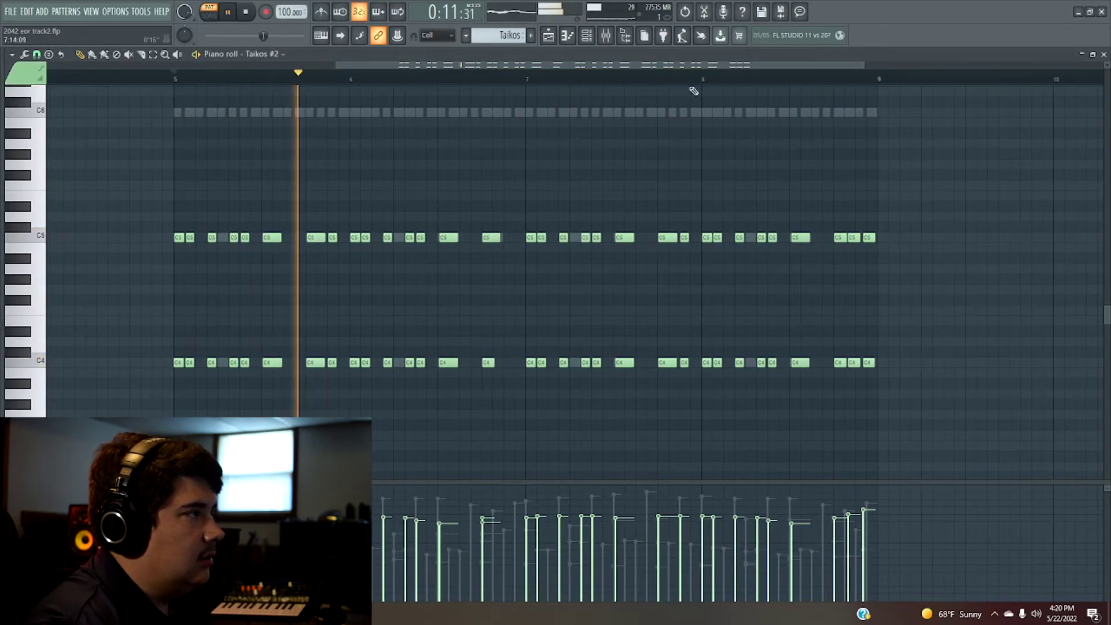
pyautogui.scroll(2, 897, 179)
pyautogui.scroll(-1, 961, 185)
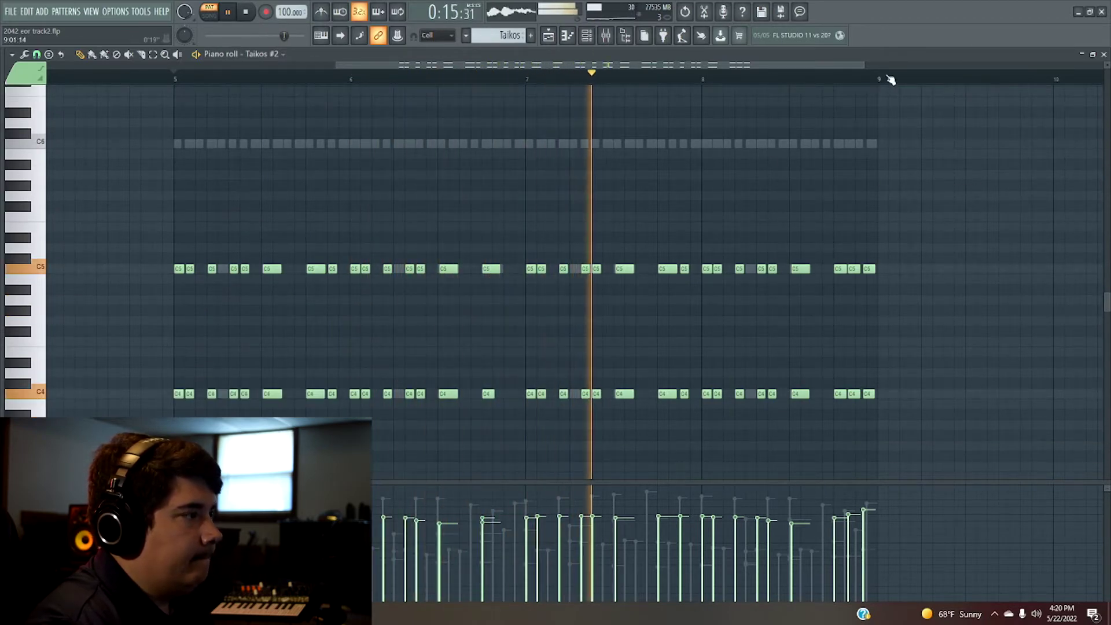
pyautogui.moveTo(864, 65); pyautogui.dragTo(904, 66)
pyautogui.click(588, 36)
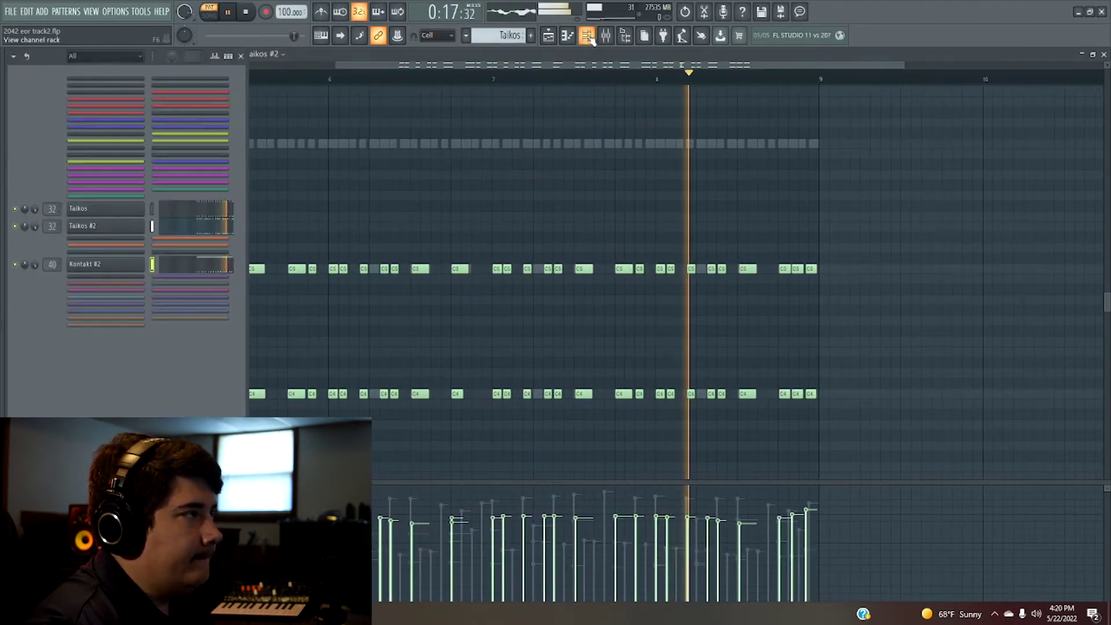
pyautogui.click(588, 36)
pyautogui.press('space')
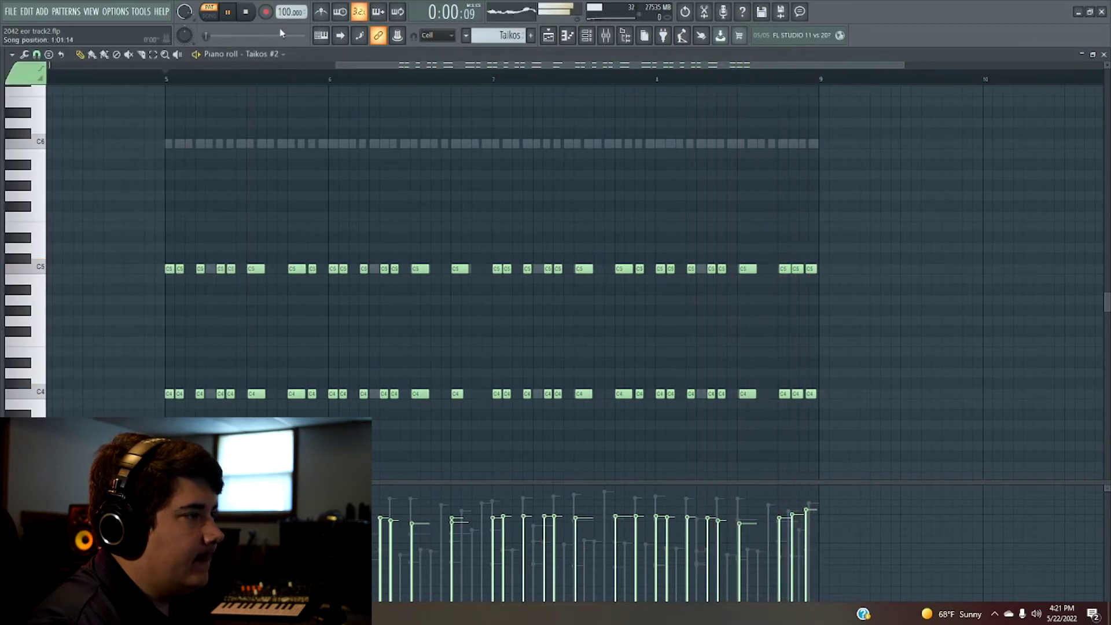
# - Return to the playlist and look over the arrangement from bar 8 onward
pyautogui.click(548, 36)
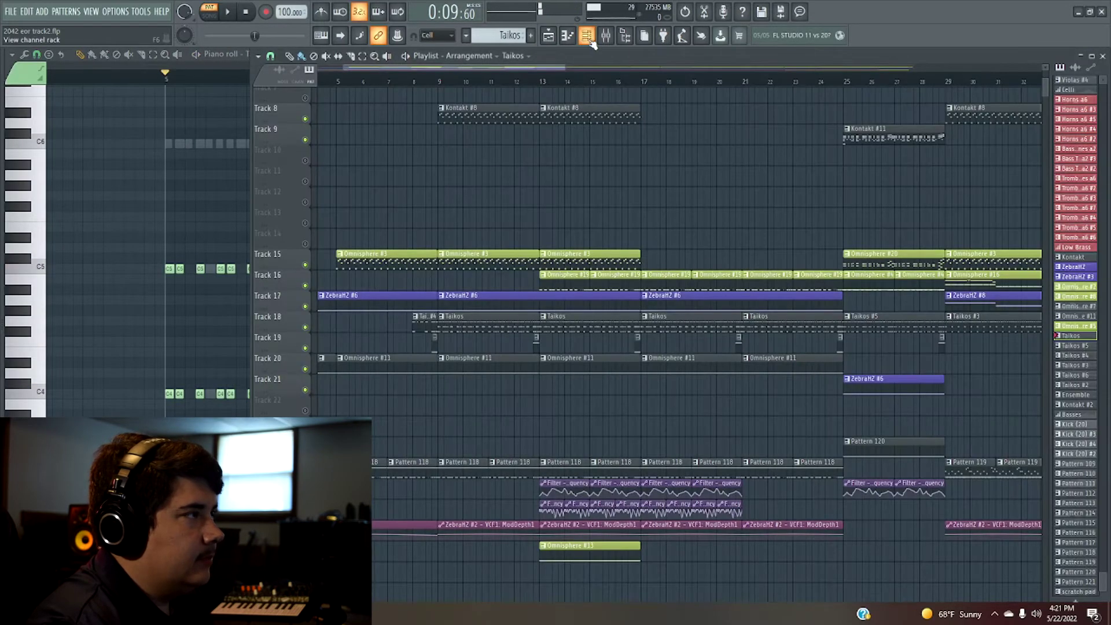
pyautogui.click(587, 36)
pyautogui.moveTo(554, 68); pyautogui.dragTo(575, 69)
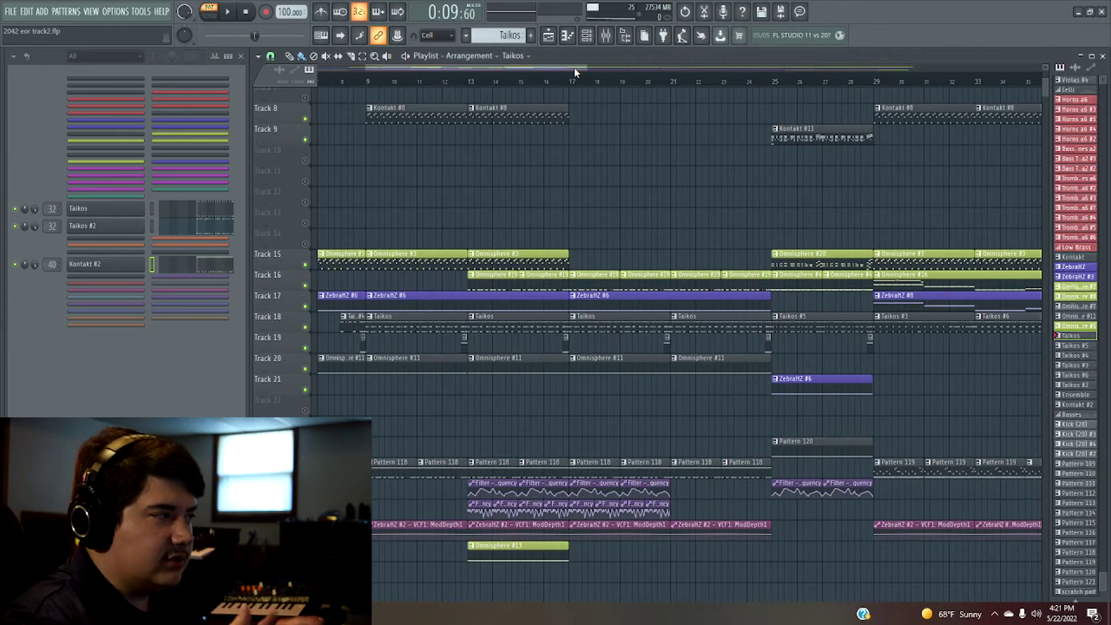
pyautogui.moveTo(590, 66); pyautogui.dragTo(563, 66)
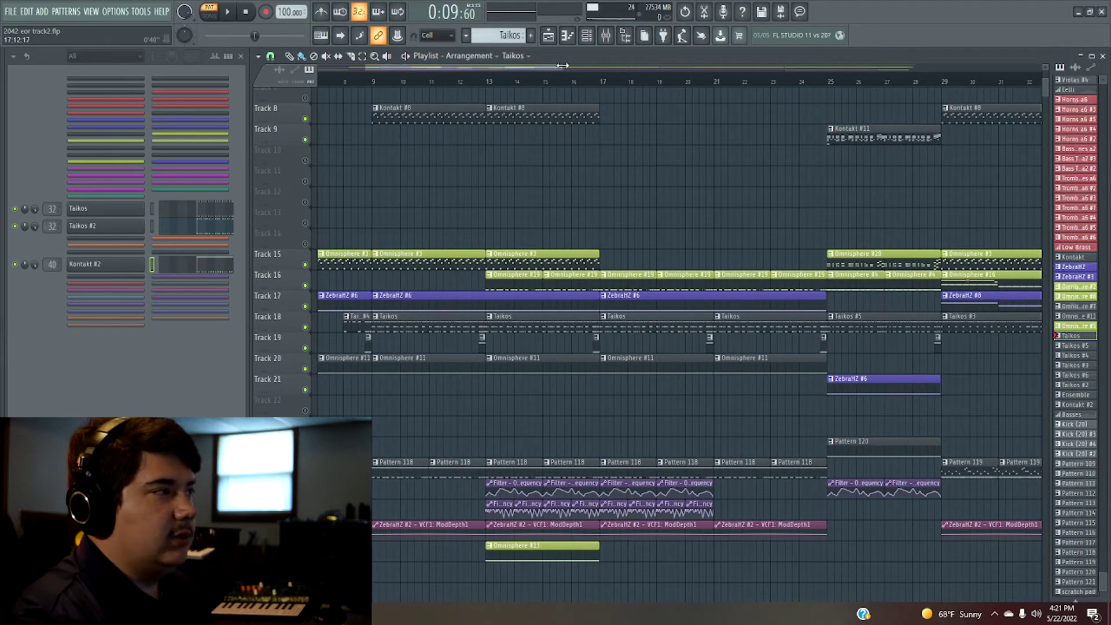
pyautogui.moveTo(563, 65); pyautogui.dragTo(561, 65)
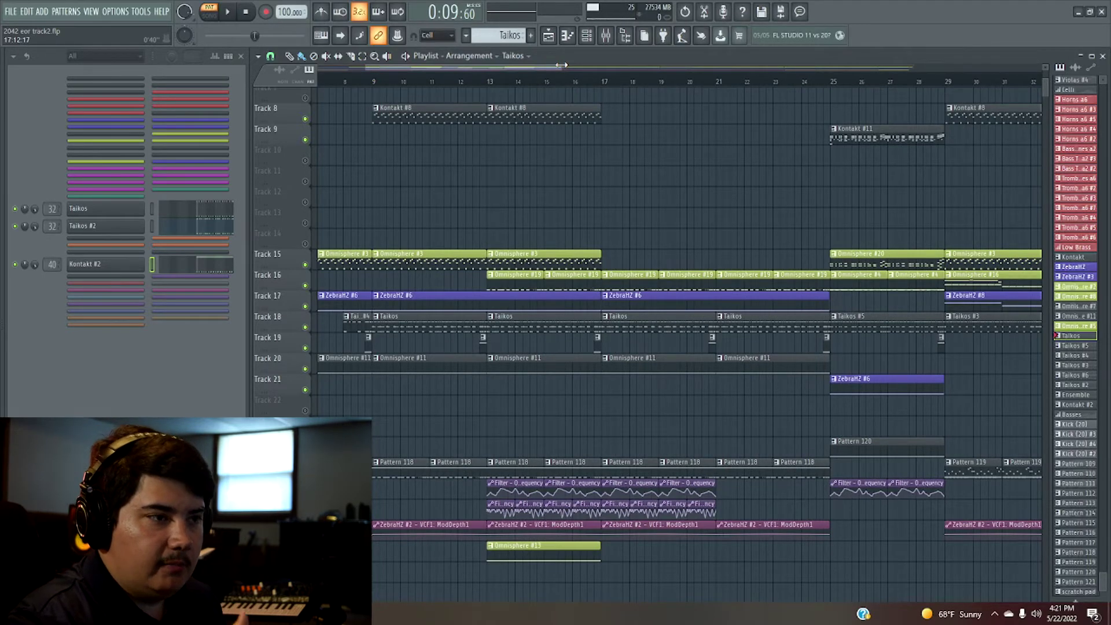
# - Select the Violins 2 #7 pattern on Track 3 of the playlist and start playing it
pyautogui.moveTo(562, 65); pyautogui.dragTo(561, 65)
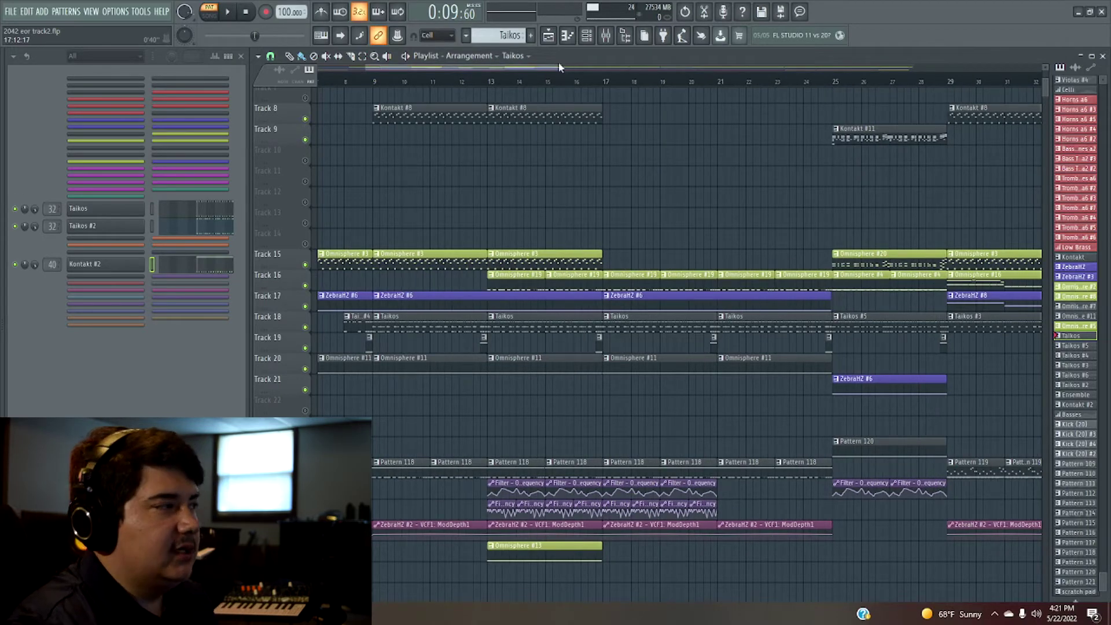
pyautogui.moveTo(562, 66); pyautogui.dragTo(549, 72)
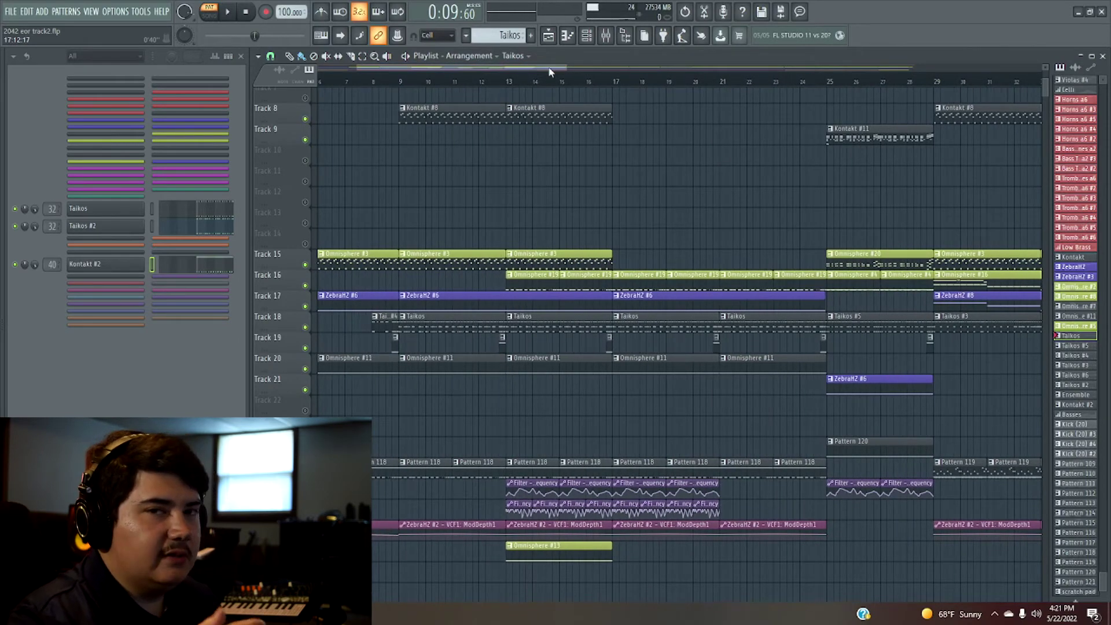
pyautogui.moveTo(550, 71); pyautogui.dragTo(516, 69)
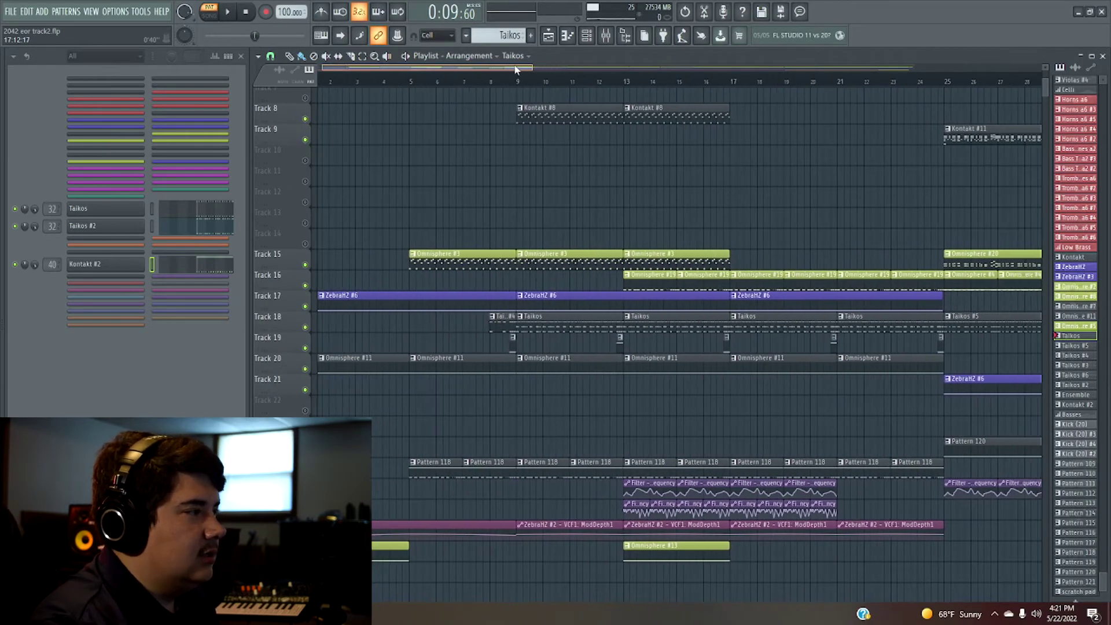
pyautogui.moveTo(516, 69); pyautogui.dragTo(584, 69)
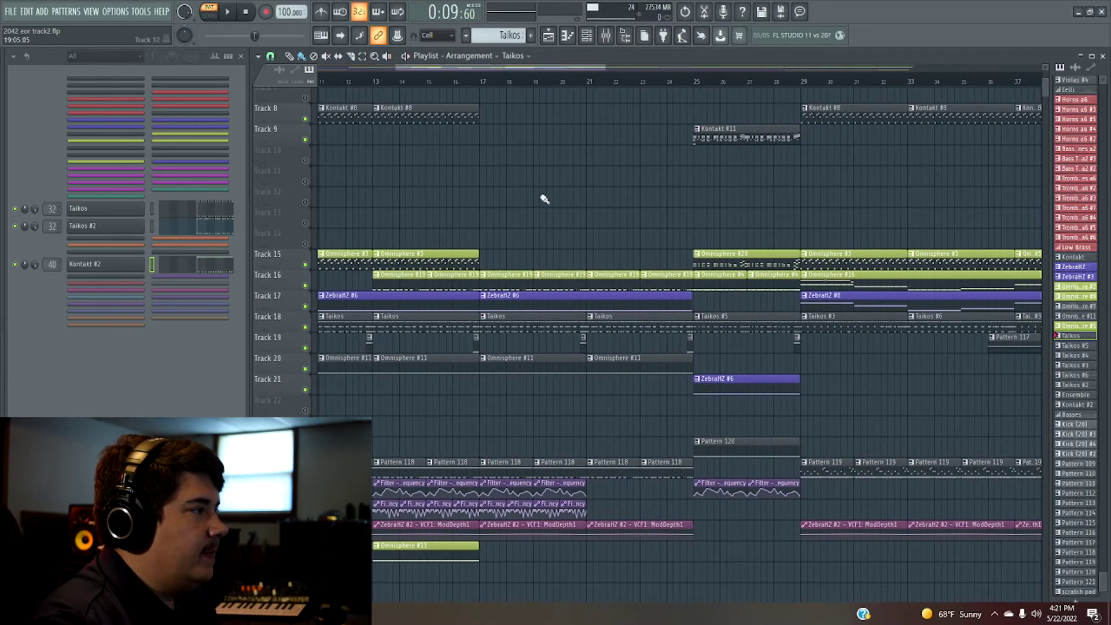
pyautogui.scroll(3, 579, 199)
pyautogui.click(564, 145)
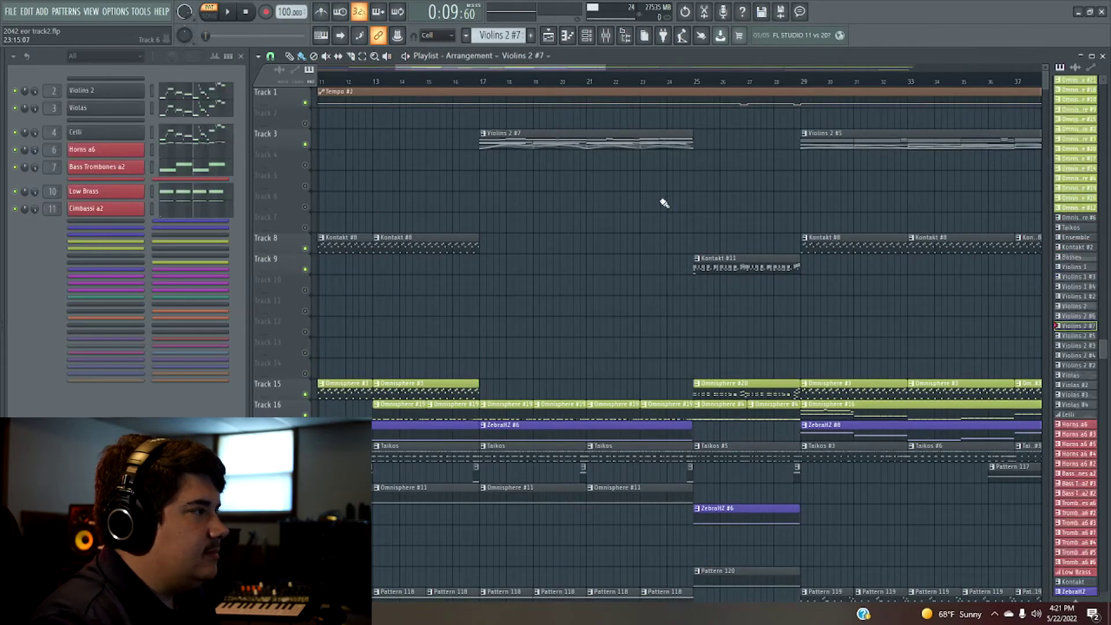
pyautogui.moveTo(495, 68)
pyautogui.mouseDown()
pyautogui.moveTo(472, 65)
pyautogui.moveTo(502, 70)
pyautogui.mouseUp()
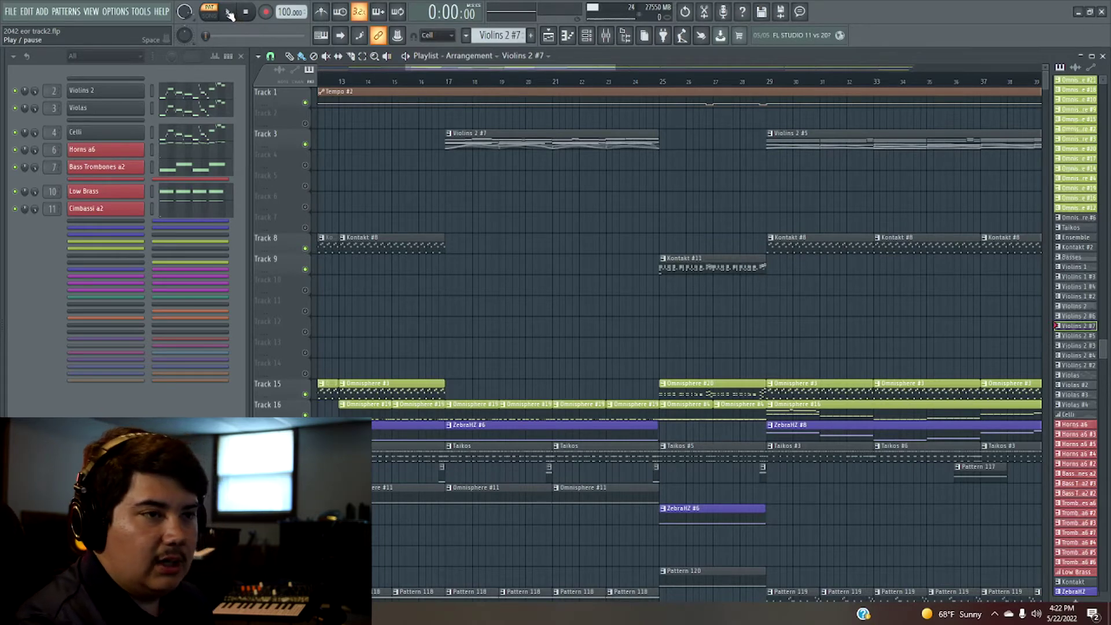
pyautogui.click(229, 15)
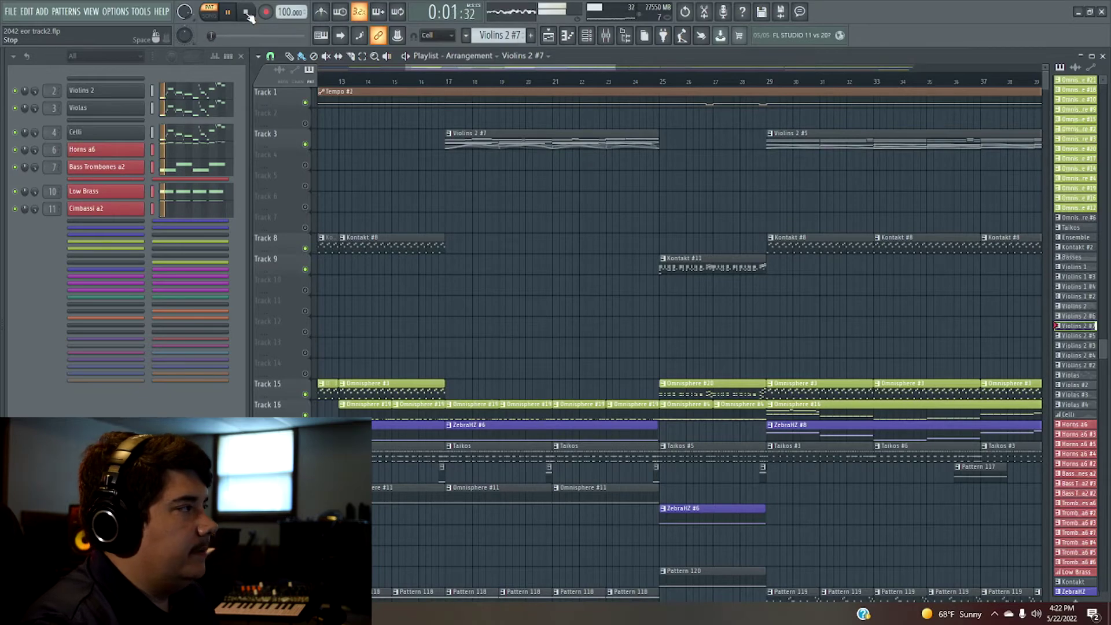
# - Examine the Violins 2 channel's melody notes in the piano roll while the pattern plays
pyautogui.click(174, 96)
pyautogui.moveTo(708, 66); pyautogui.dragTo(441, 72)
pyautogui.moveTo(572, 66); pyautogui.dragTo(802, 72)
pyautogui.scroll(2, 464, 148)
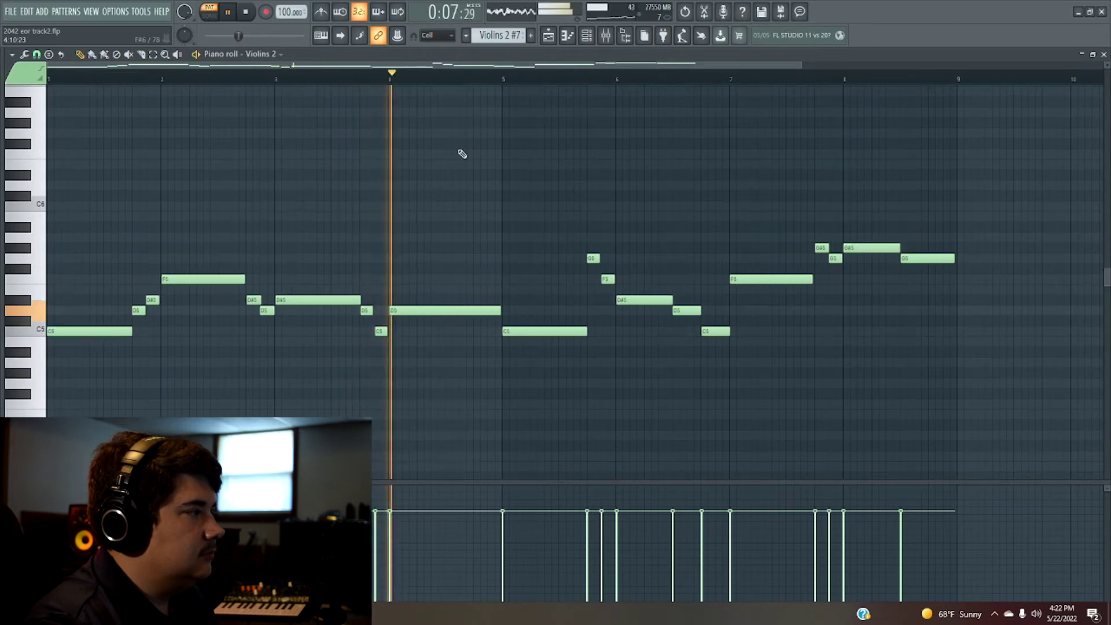
pyautogui.scroll(-1, 383, 170)
# - Show the Celli and Low Brass channels' notes in the piano roll during playback, then stop the pattern
pyautogui.click(588, 37)
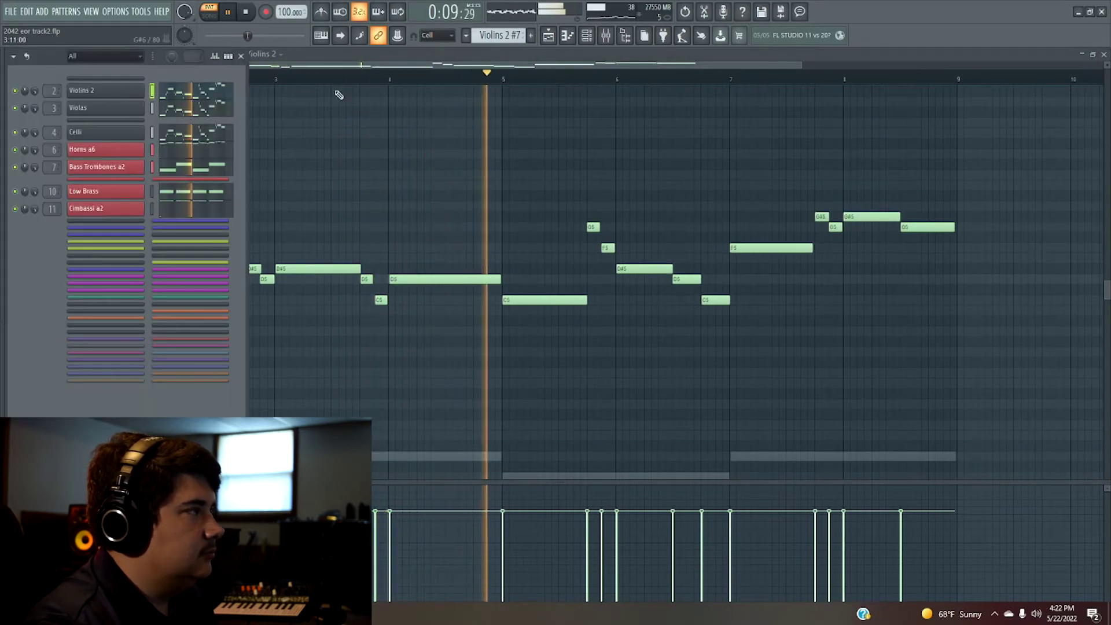
pyautogui.click(181, 135)
pyautogui.press('F6')
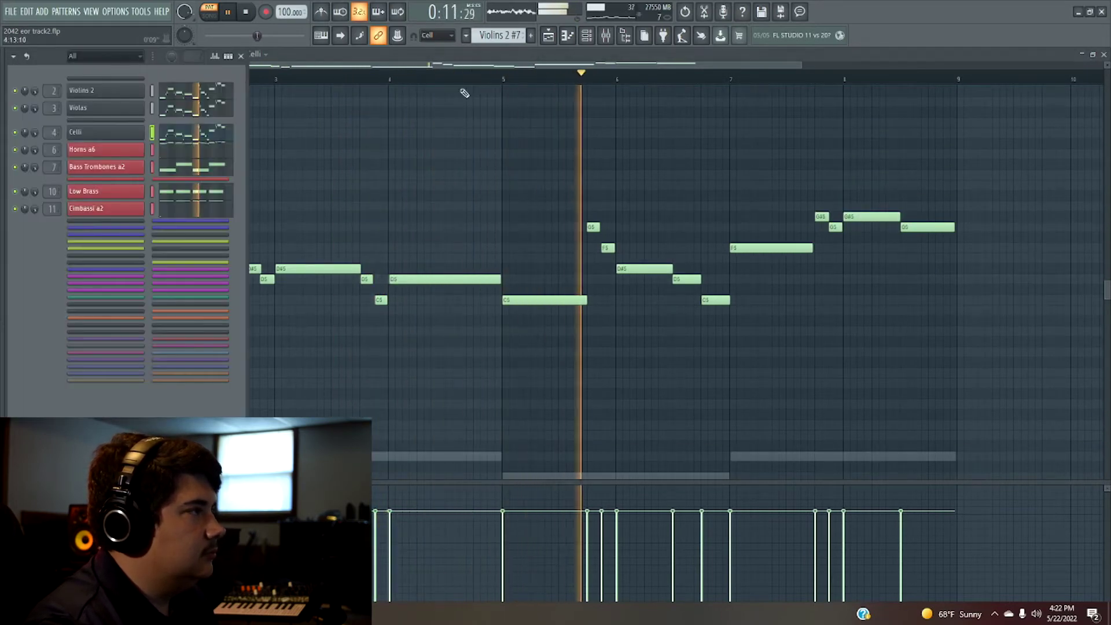
pyautogui.click(183, 197)
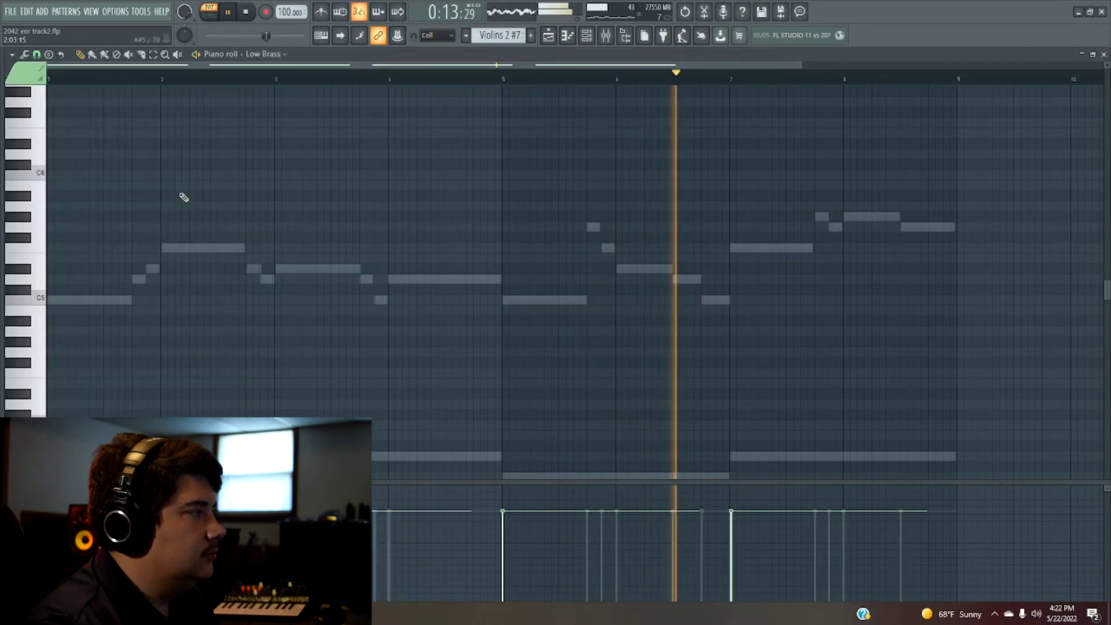
pyautogui.scroll(-8, 436, 191)
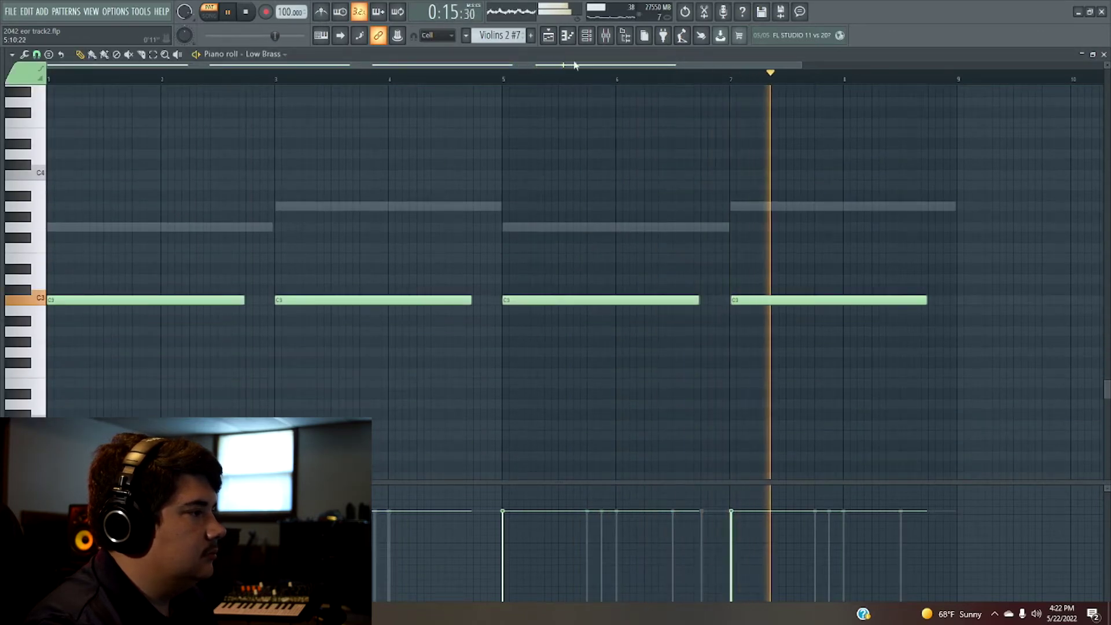
pyautogui.press('F6')
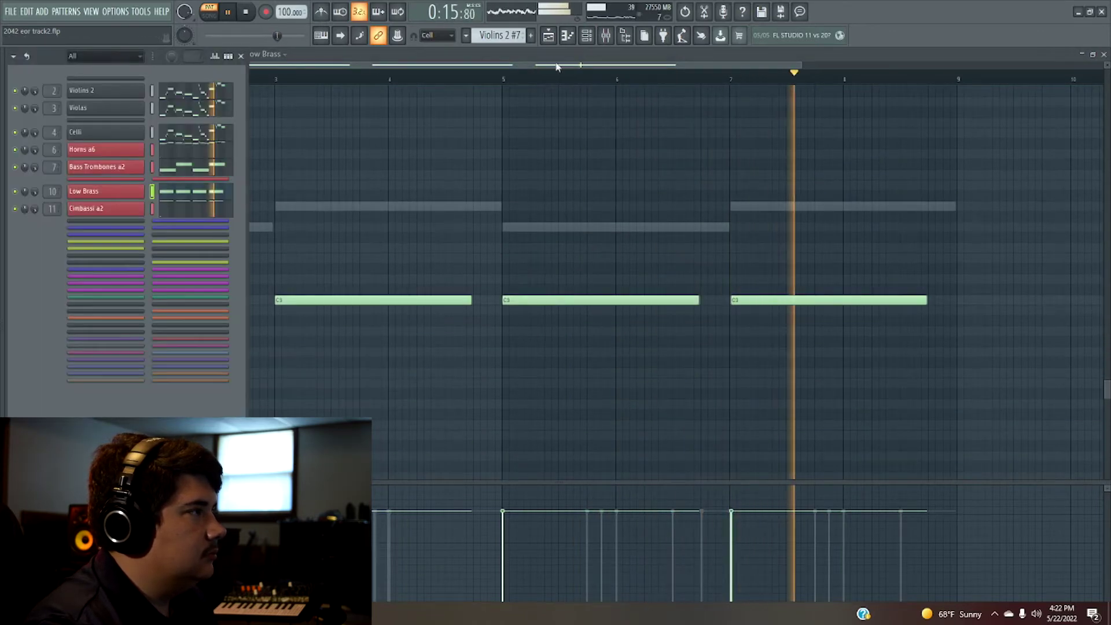
pyautogui.click(250, 16)
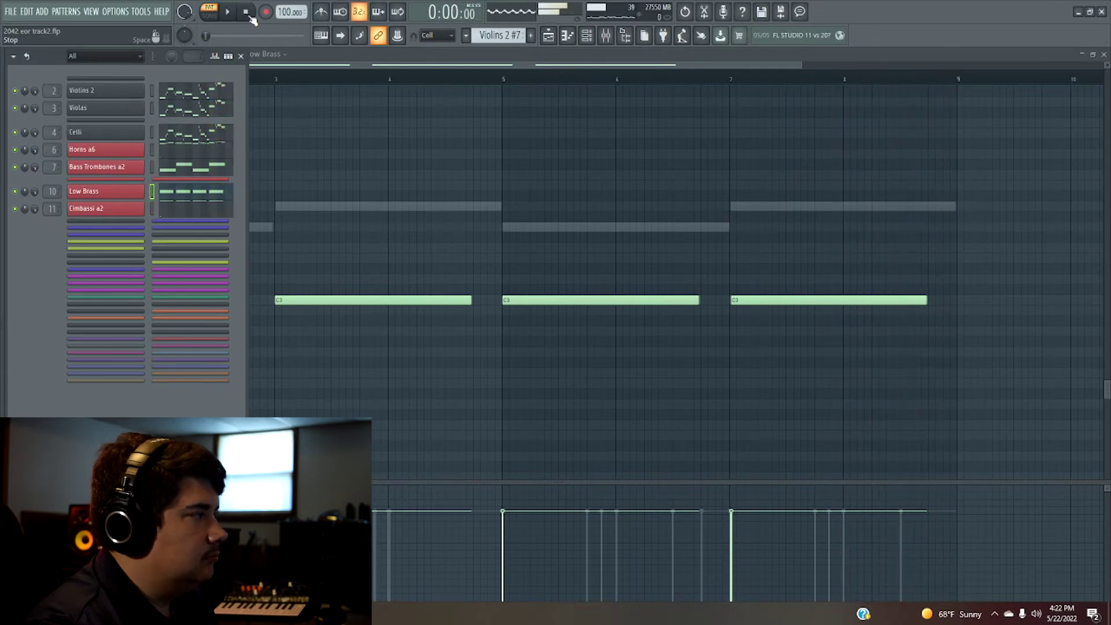
# - Return to the playlist, select the ZebraHZ #6 pattern on Track 17 and open its ZebraHZ #2 synth
pyautogui.click(585, 38)
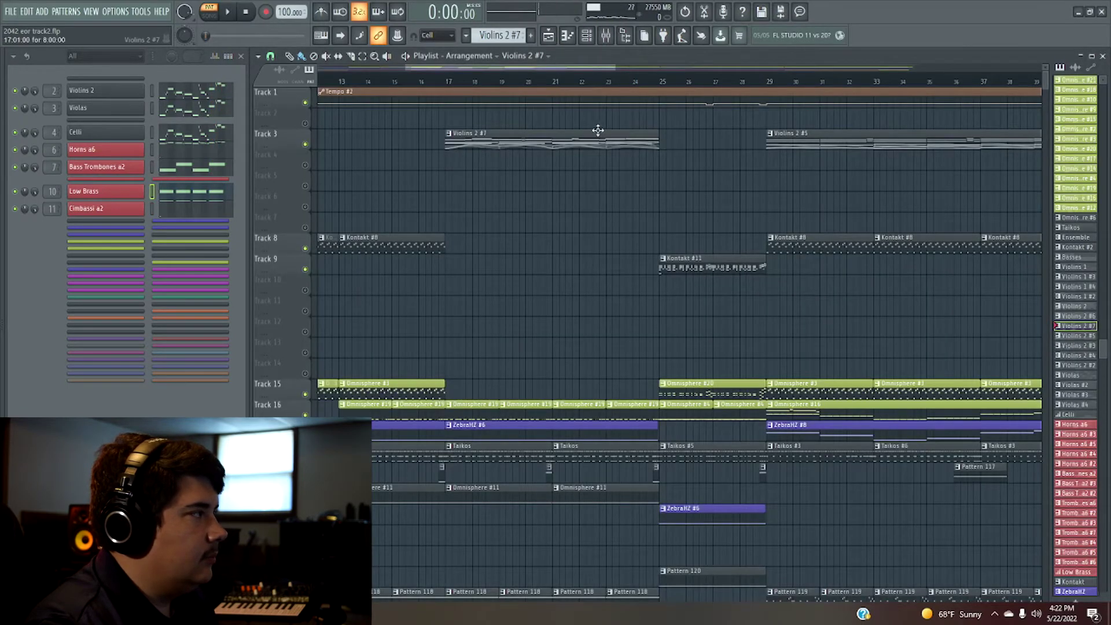
pyautogui.scroll(-3, 541, 214)
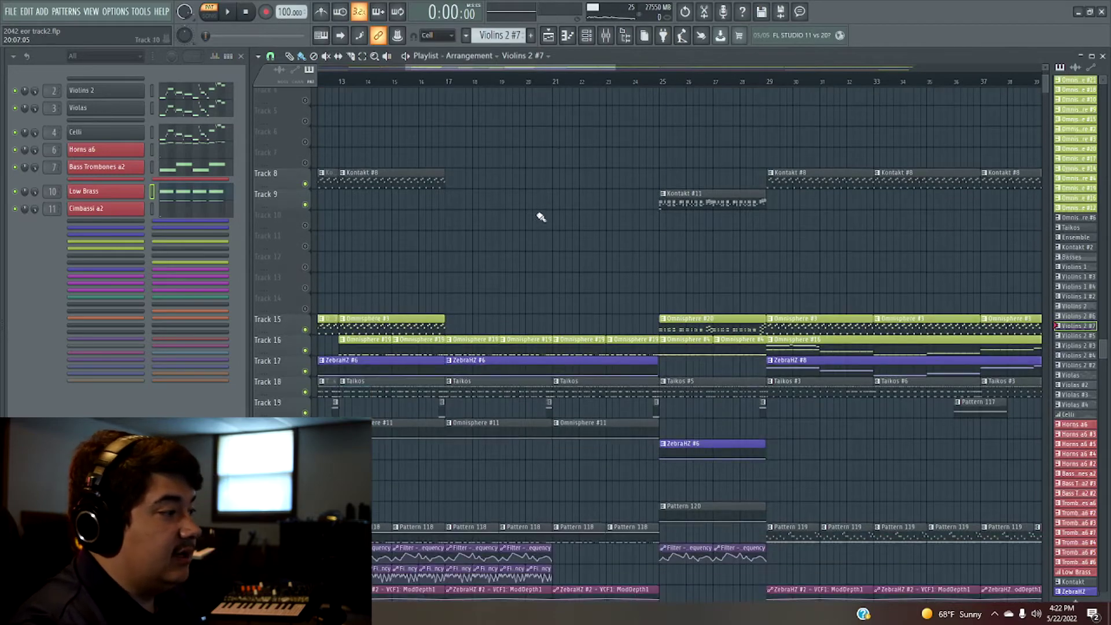
pyautogui.moveTo(546, 69); pyautogui.dragTo(440, 73)
pyautogui.click(407, 372)
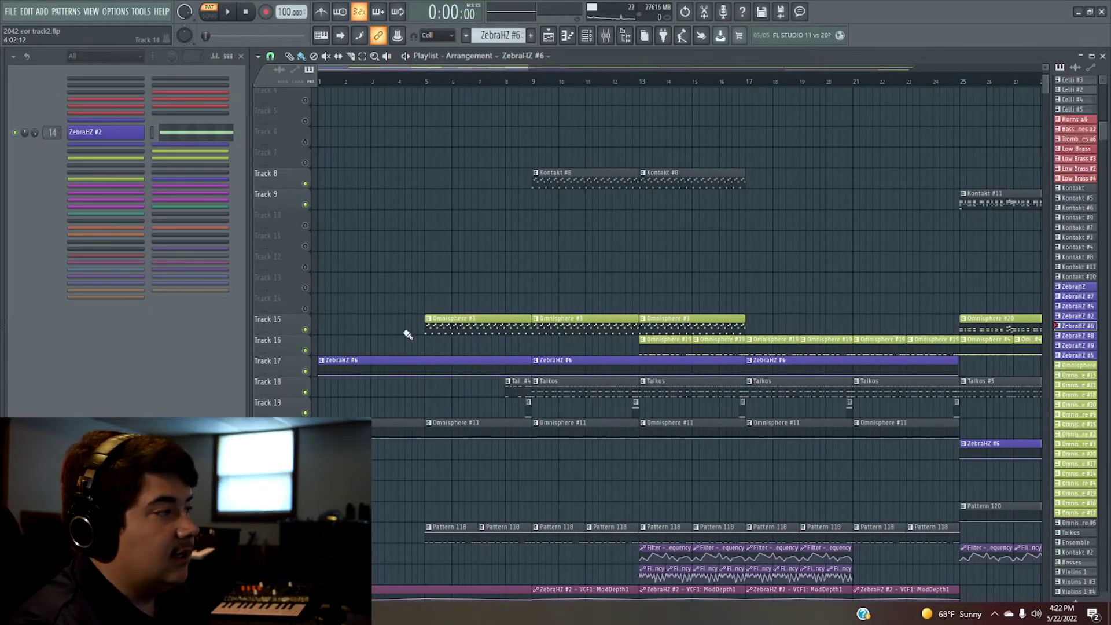
pyautogui.click(92, 135)
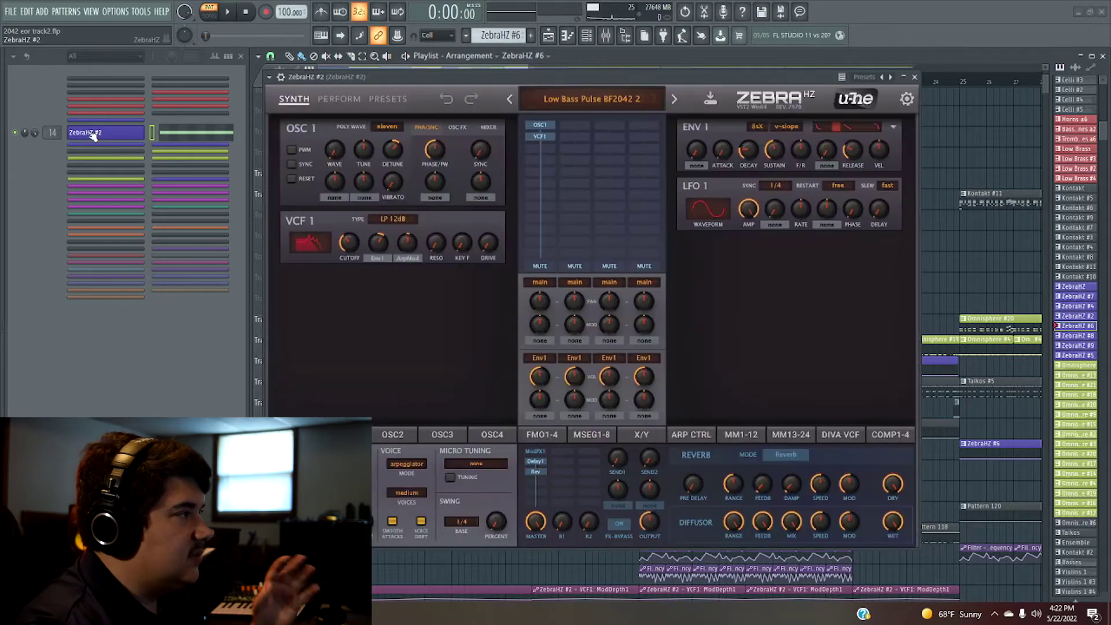
pyautogui.moveTo(531, 71); pyautogui.dragTo(513, 75)
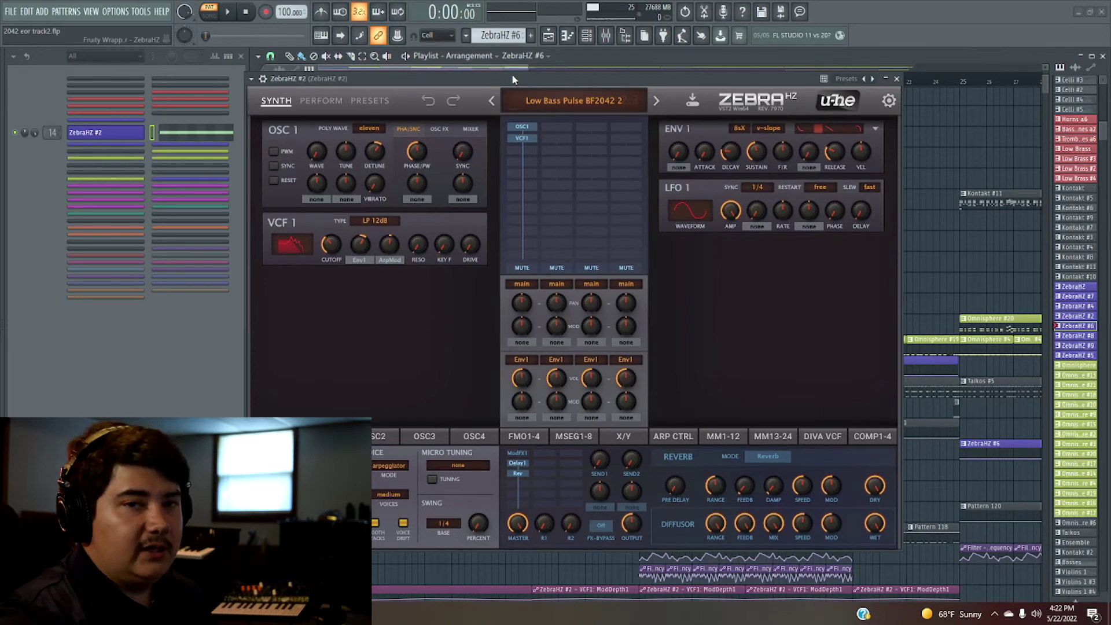
pyautogui.moveTo(513, 79); pyautogui.dragTo(526, 87)
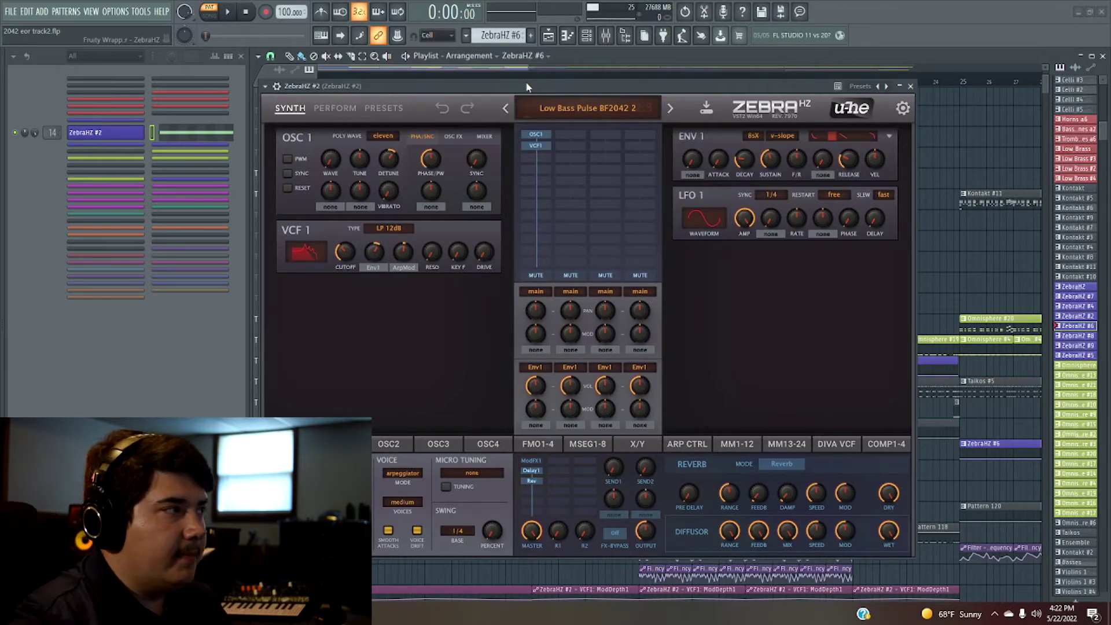
# - Look over the Low Bass Pulse BF2042 2 patch's synth settings and show its arpeggiator controls
pyautogui.click(371, 108)
pyautogui.click(294, 108)
pyautogui.moveTo(370, 88); pyautogui.dragTo(380, 87)
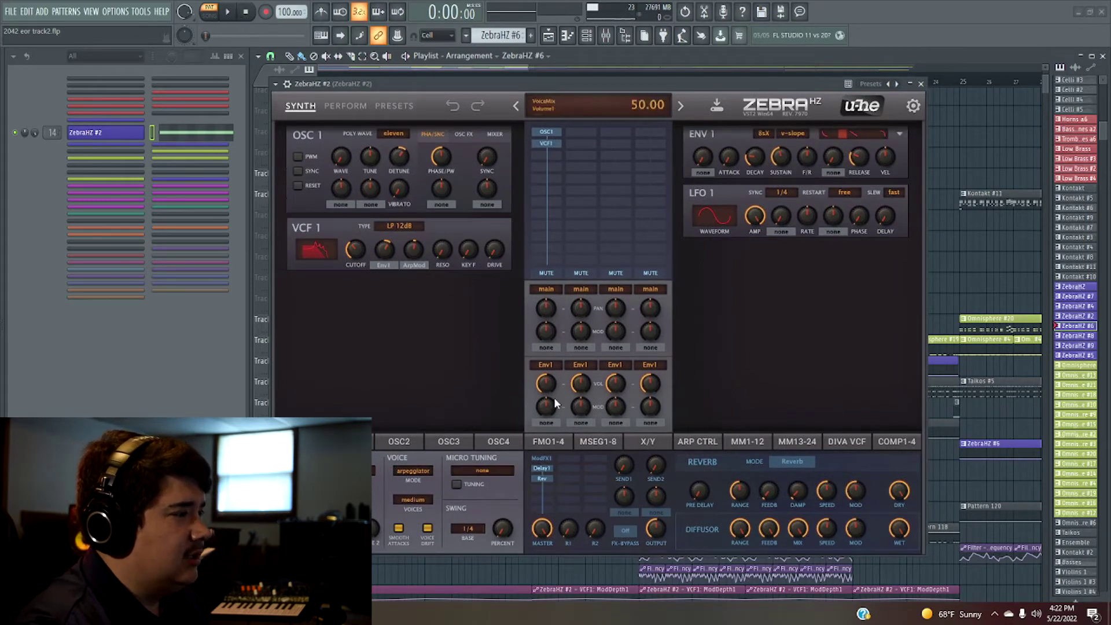
pyautogui.click(718, 442)
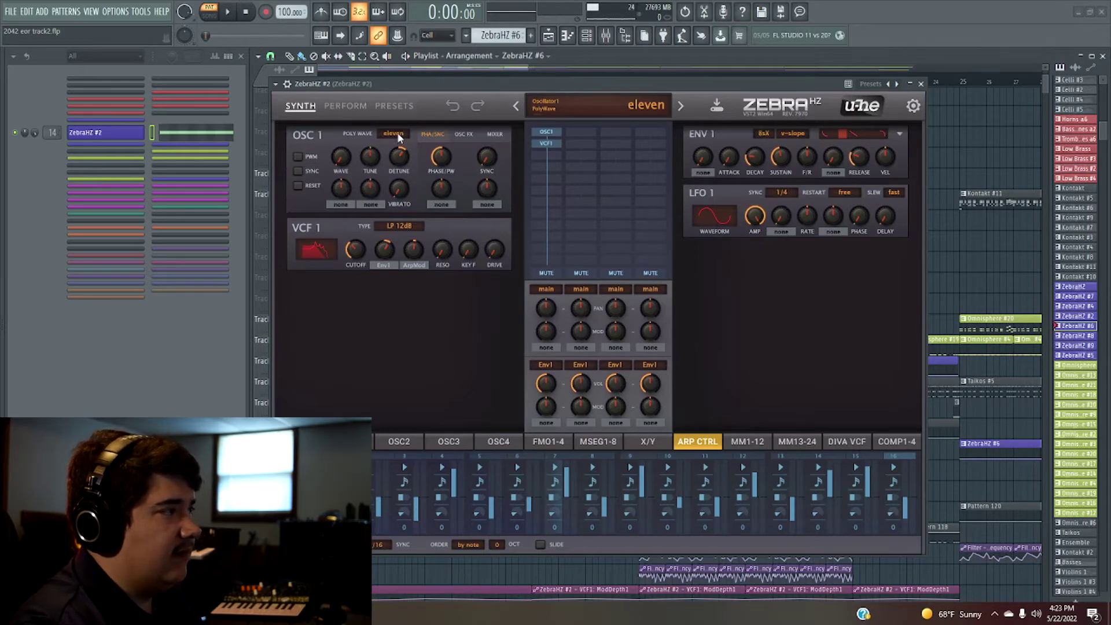
# - Play the ZebraHZ #6 pattern with the synth's arpeggiator controls in view, then stop playback
pyautogui.click(233, 13)
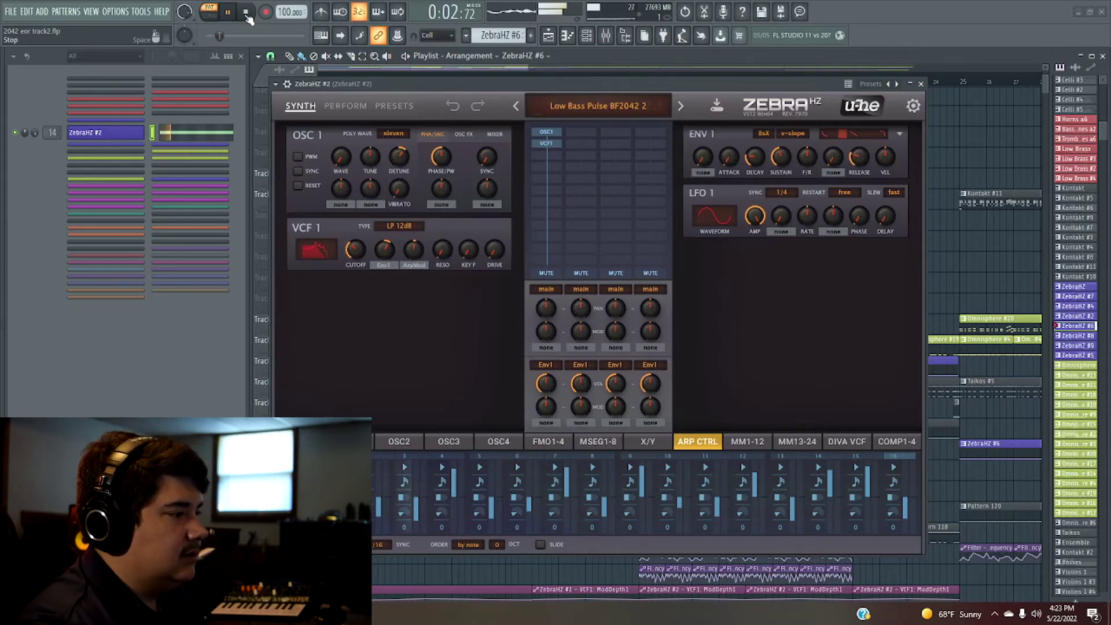
pyautogui.moveTo(435, 80); pyautogui.dragTo(432, 72)
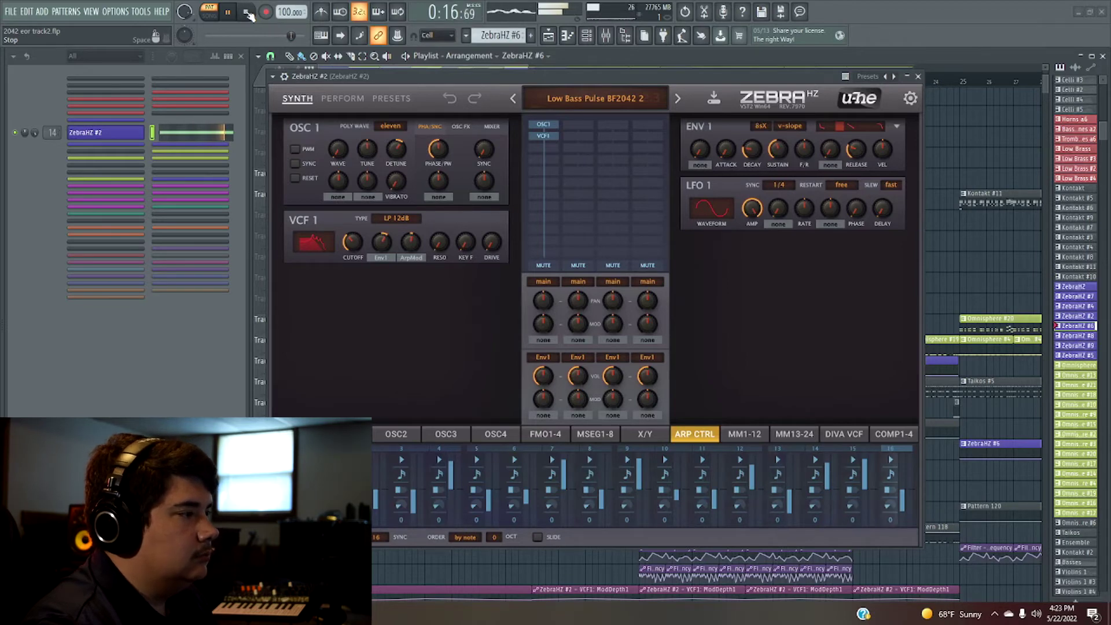
pyautogui.click(247, 12)
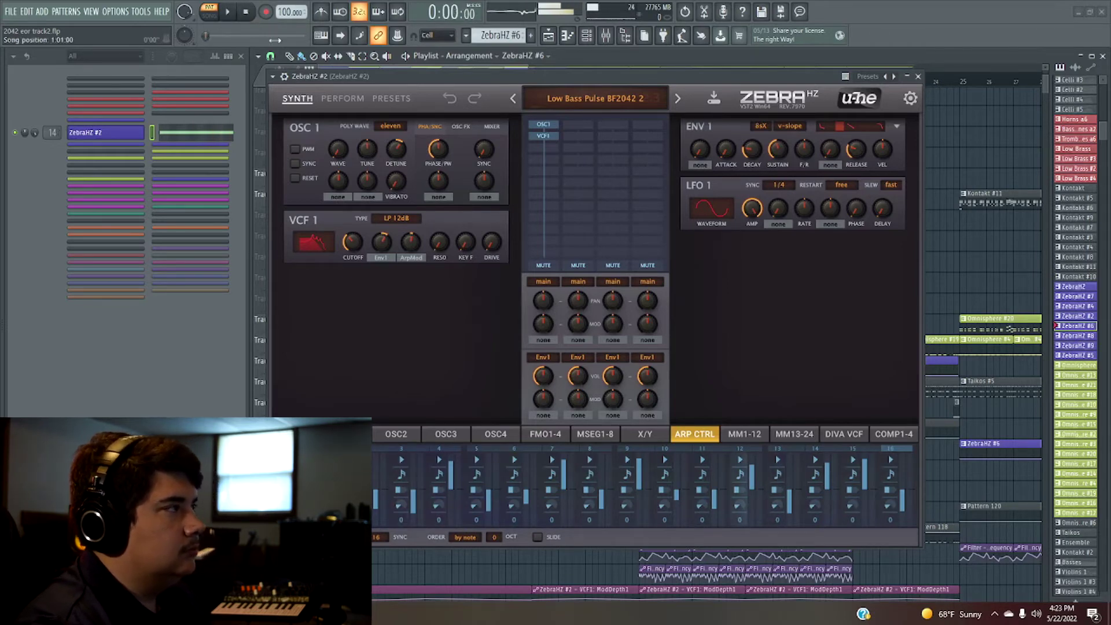
# - Close the ZebraHZ #2 synth and select Pattern 118 in the playlist
pyautogui.click(919, 77)
pyautogui.moveTo(530, 69); pyautogui.dragTo(702, 71)
pyautogui.scroll(-4, 926, 296)
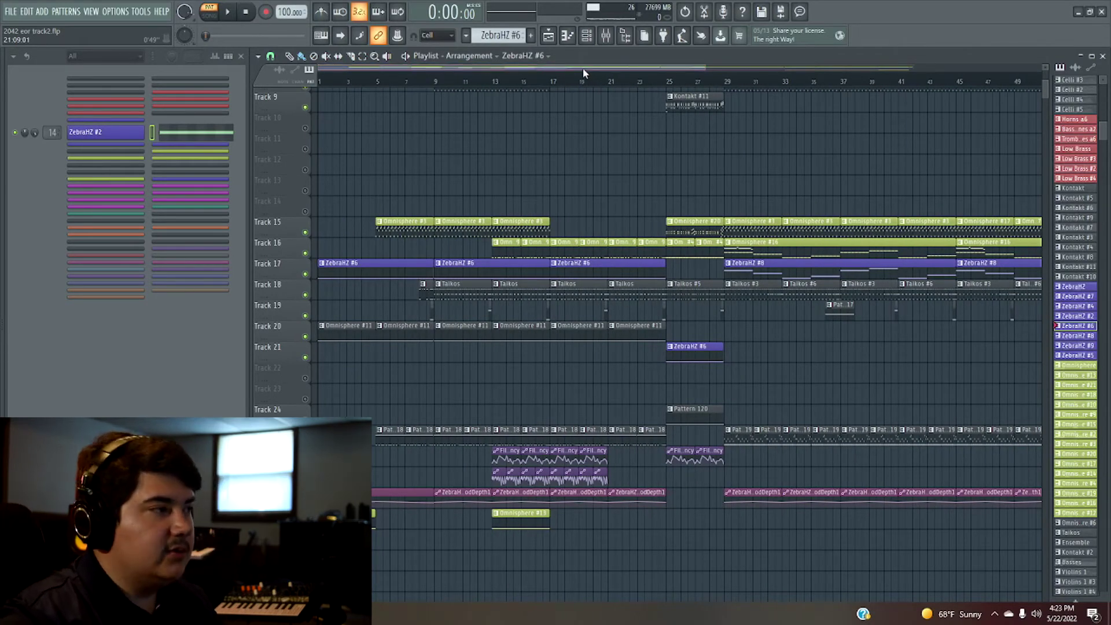
pyautogui.click(509, 438)
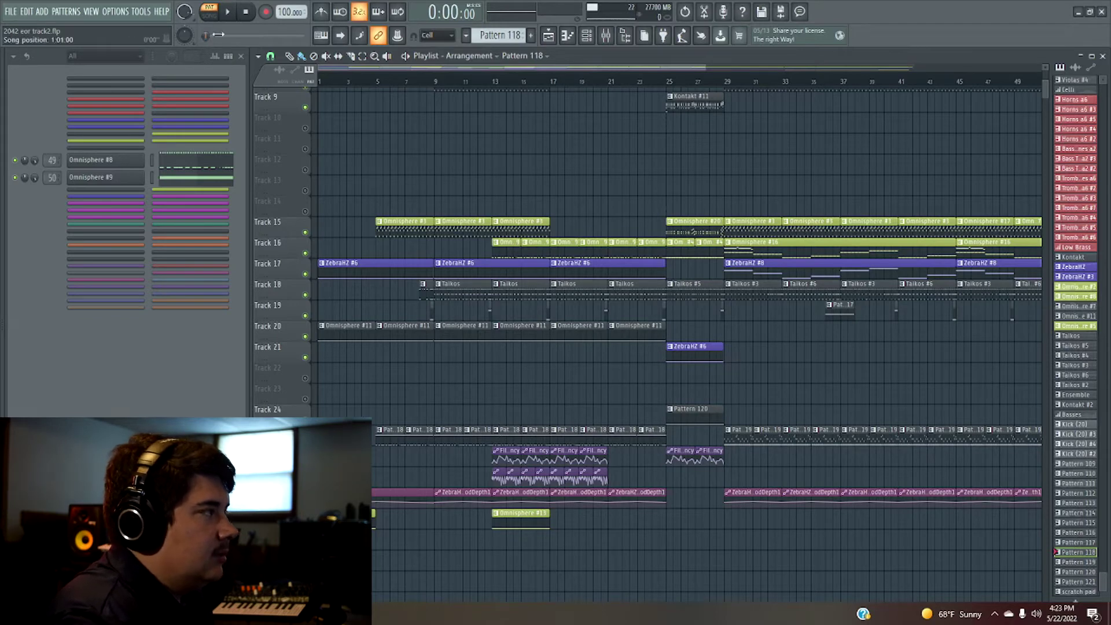
# - Play Pattern 118, mute Omnisphere #8, and play it again with only Omnisphere #9 before stopping
pyautogui.click(227, 13)
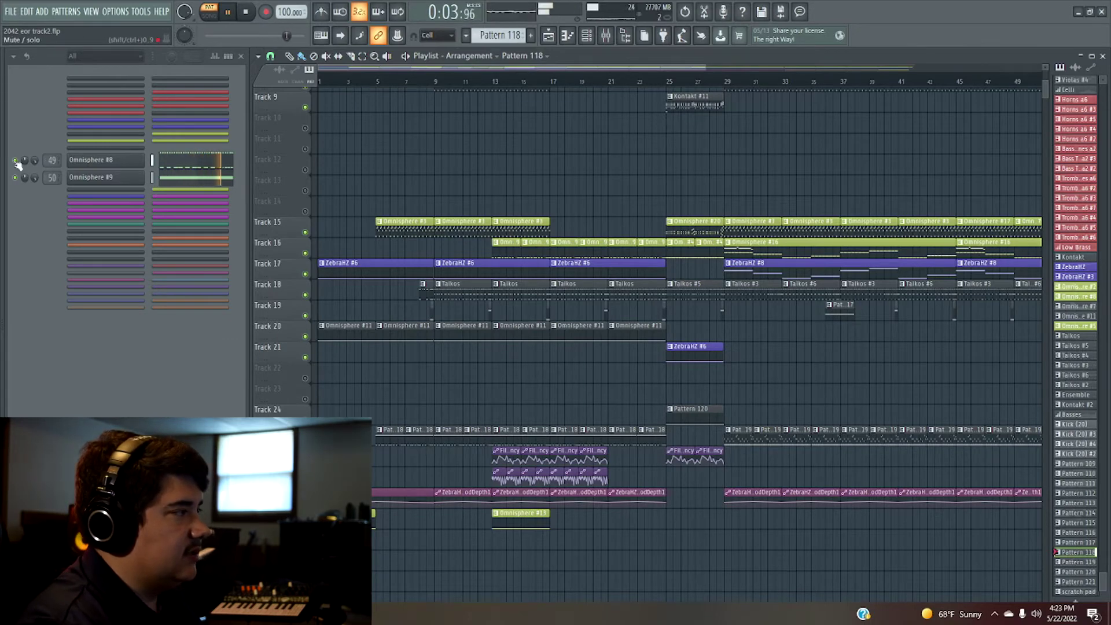
pyautogui.click(244, 14)
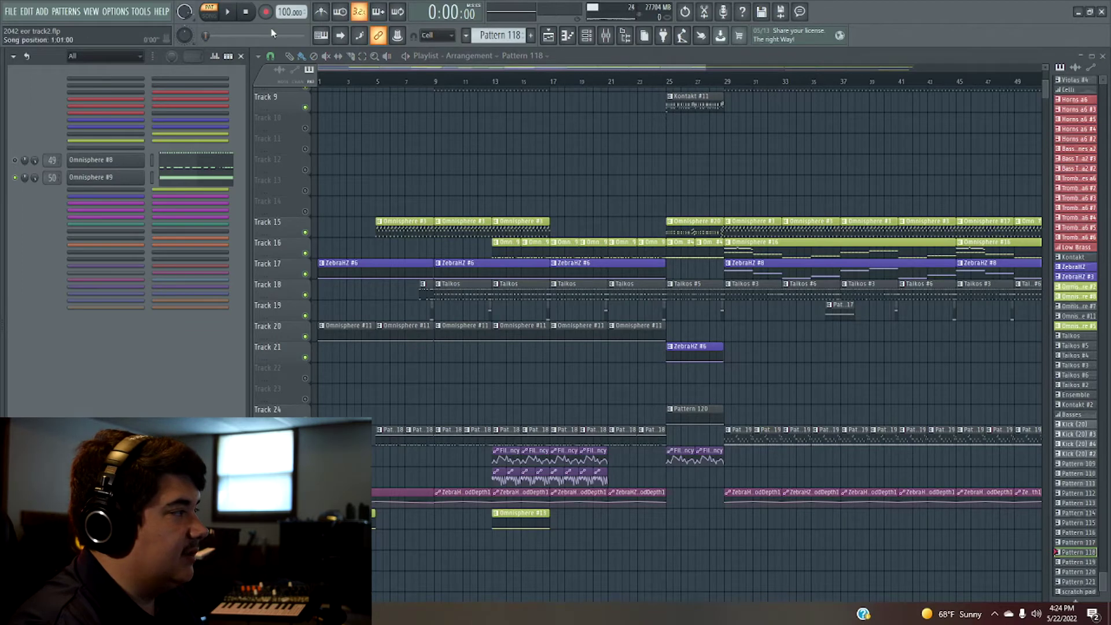
pyautogui.click(227, 14)
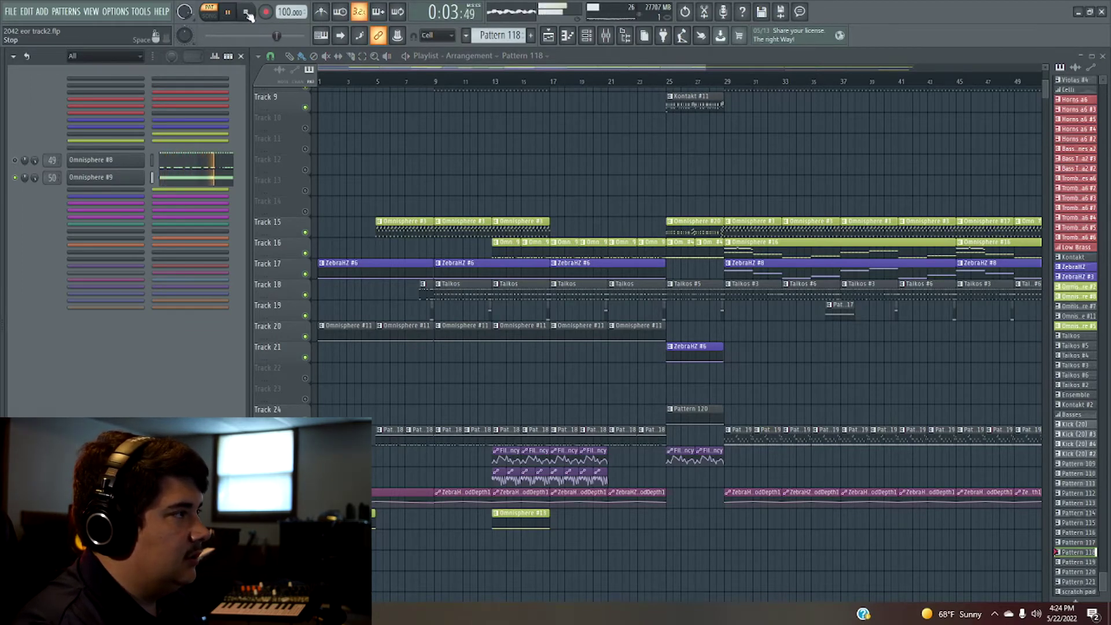
pyautogui.click(248, 14)
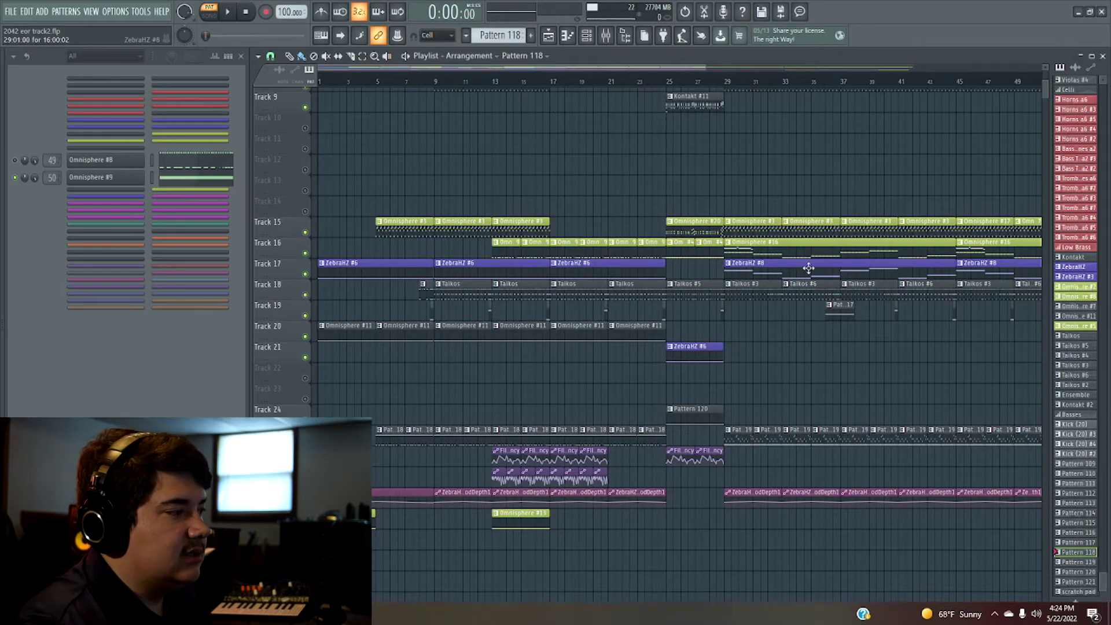
# - Set the song position to bar 21 in song mode and start playing the arrangement
pyautogui.moveTo(682, 68)
pyautogui.mouseDown()
pyautogui.moveTo(816, 68)
pyautogui.moveTo(673, 70)
pyautogui.moveTo(776, 69)
pyautogui.mouseUp()
pyautogui.click(444, 81)
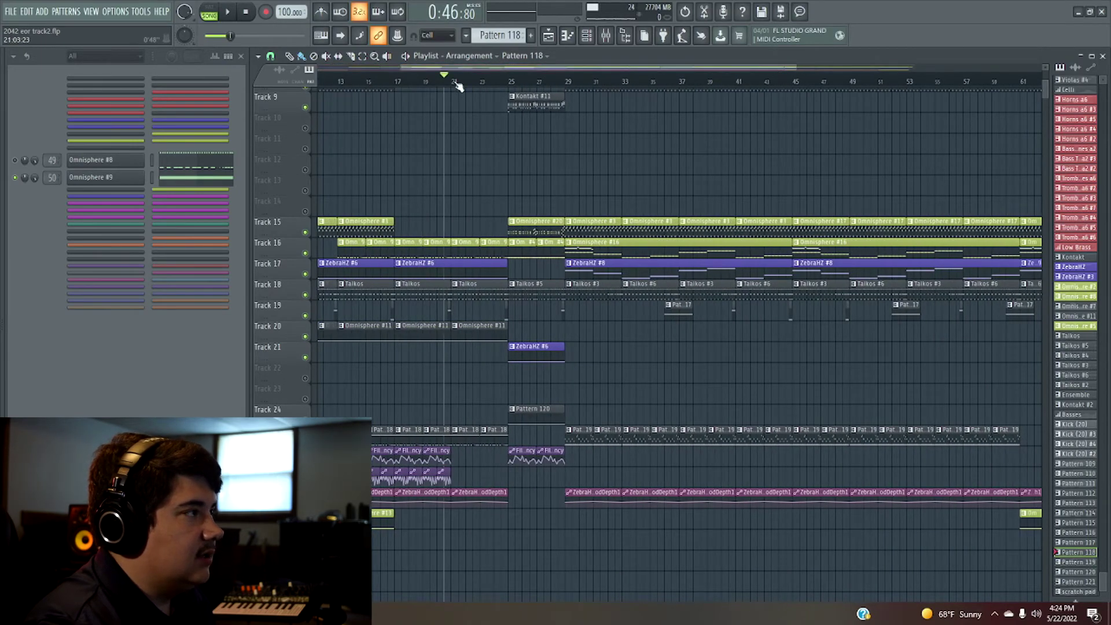
pyautogui.scroll(5, 471, 124)
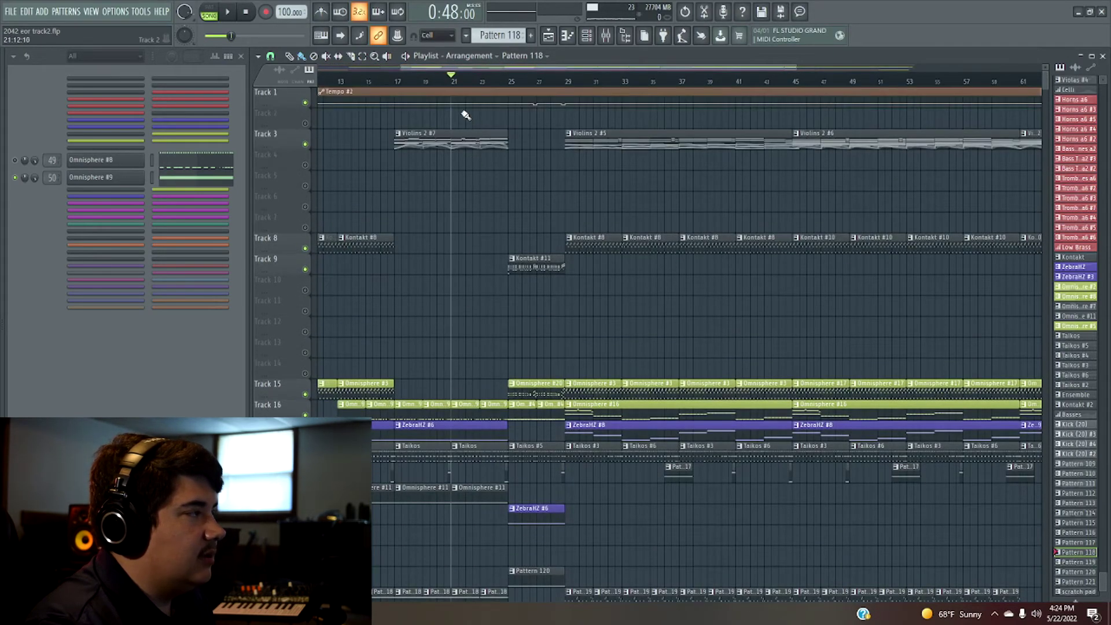
pyautogui.click(234, 15)
# - Look over the arrangement from bar 22 onward down to the lower synth and automation tracks while the song plays
pyautogui.moveTo(564, 69); pyautogui.dragTo(632, 69)
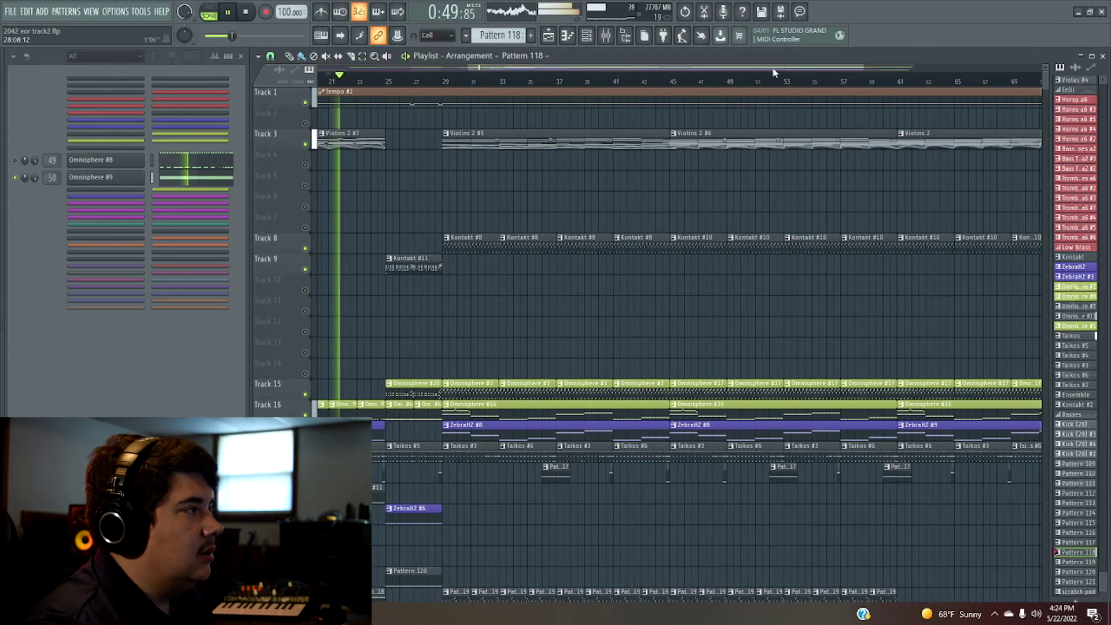
pyautogui.moveTo(857, 69); pyautogui.dragTo(621, 71)
pyautogui.scroll(-1, 678, 213)
pyautogui.scroll(-3, 700, 210)
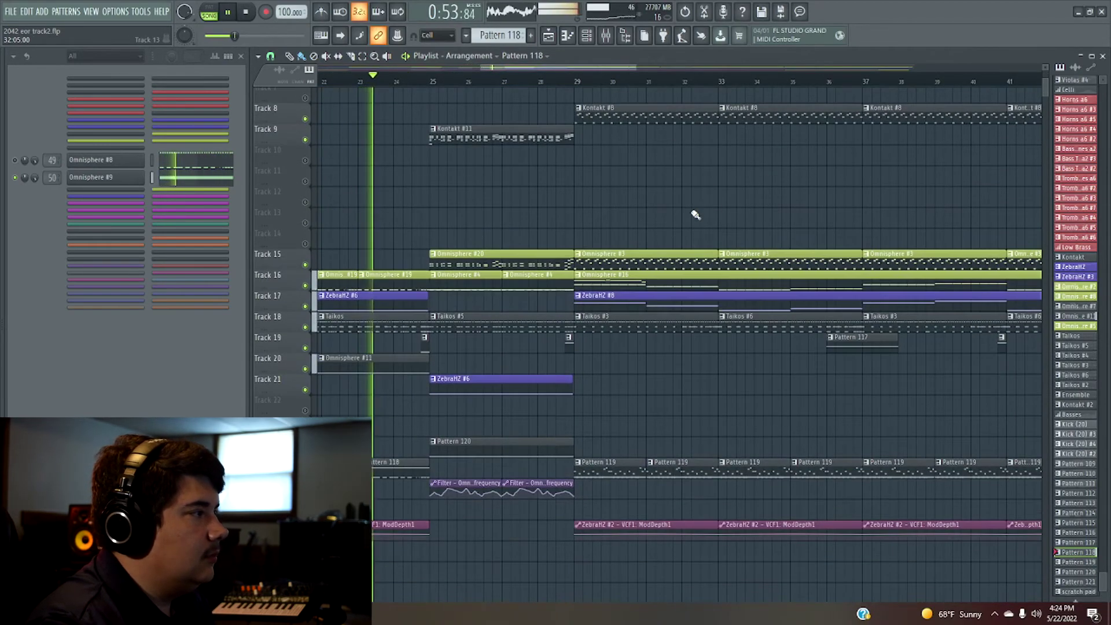
# - Select the Kontakt #11 clip on Track 9 and open its Kontakt notes in the piano roll
pyautogui.scroll(1, 696, 214)
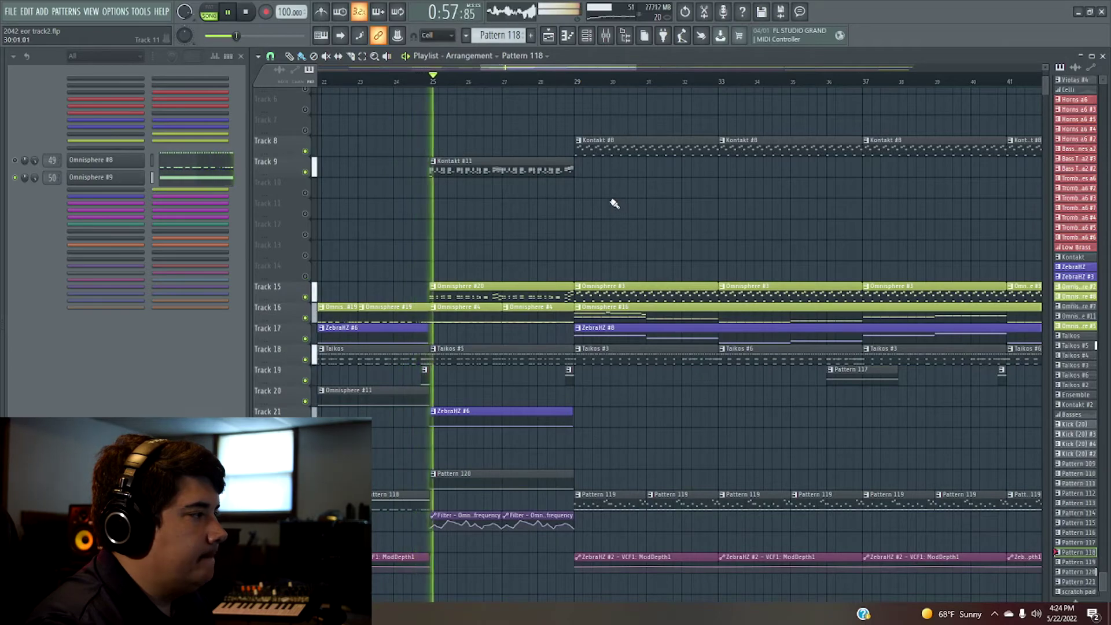
pyautogui.moveTo(545, 68); pyautogui.dragTo(557, 67)
pyautogui.moveTo(625, 68); pyautogui.dragTo(600, 69)
pyautogui.click(405, 169)
pyautogui.click(196, 190)
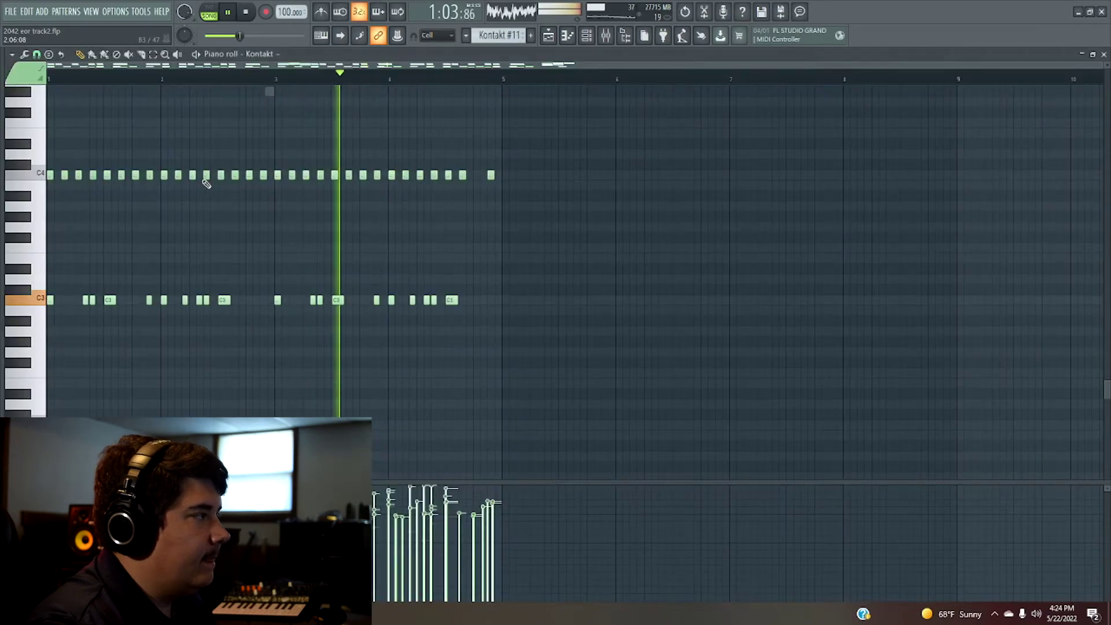
# - Stop the song, look over the Kontakt #11 notes and return to the playlist
pyautogui.click(586, 37)
pyautogui.click(248, 13)
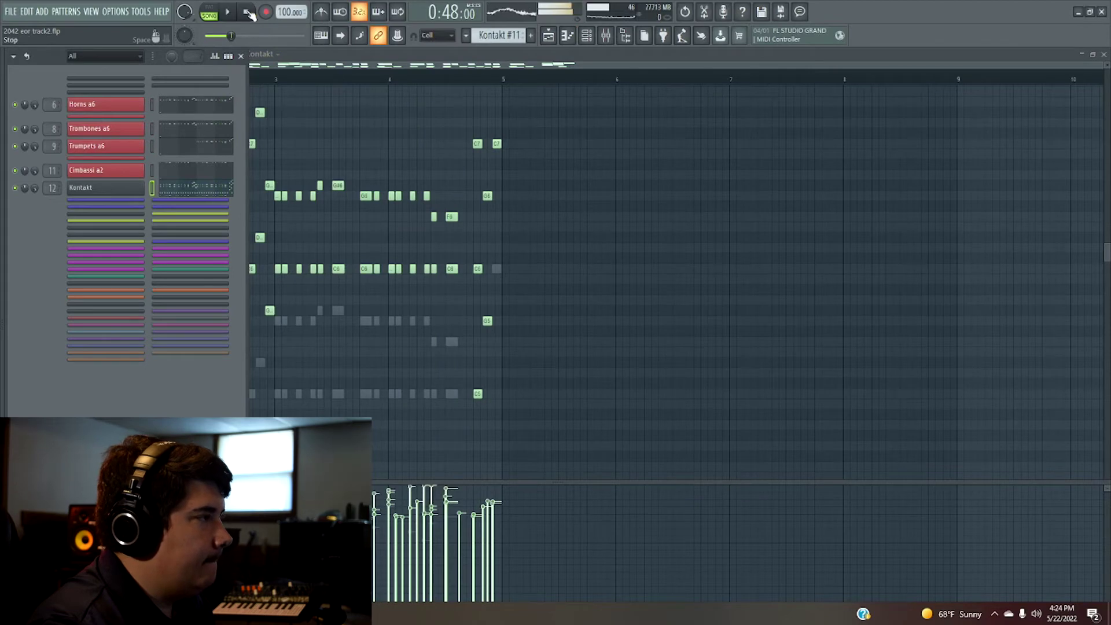
pyautogui.click(311, 70)
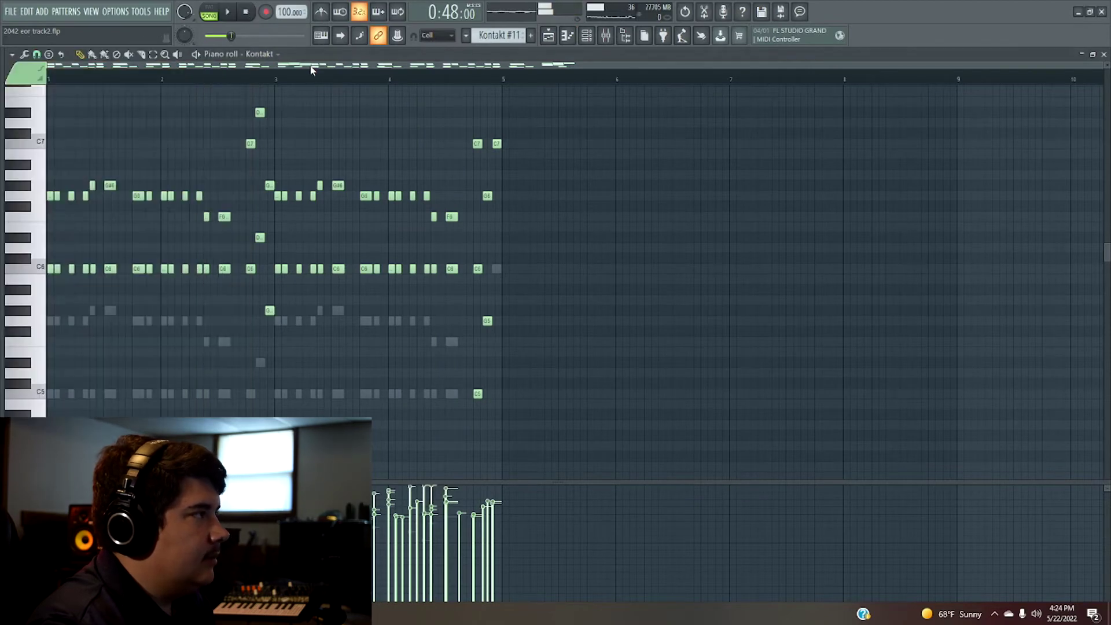
pyautogui.click(589, 38)
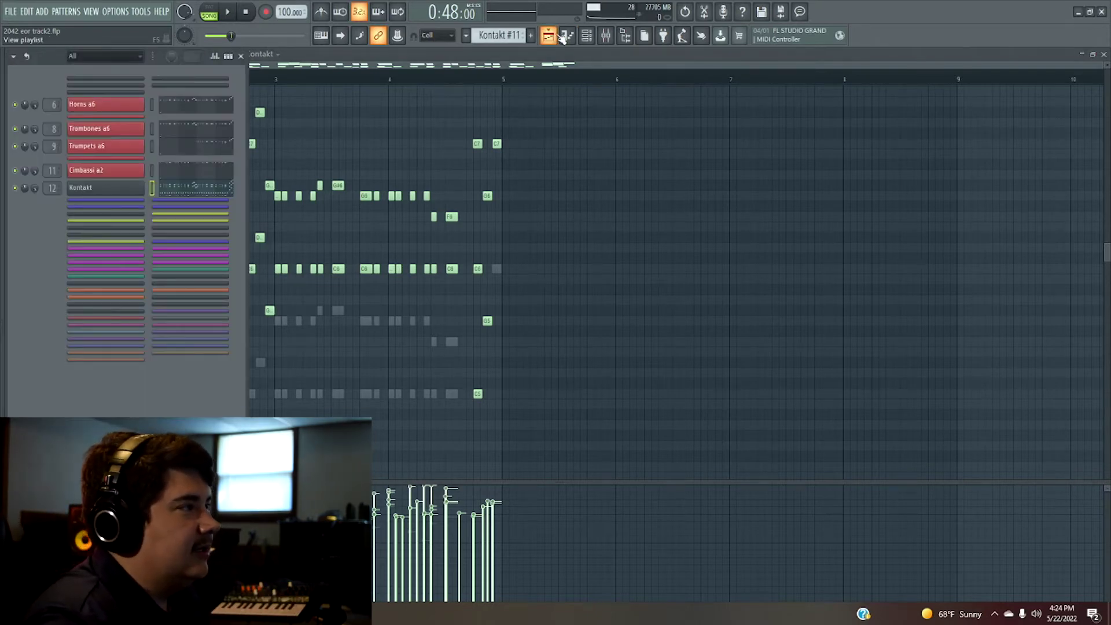
pyautogui.click(550, 37)
pyautogui.hscroll(2, 563, 69)
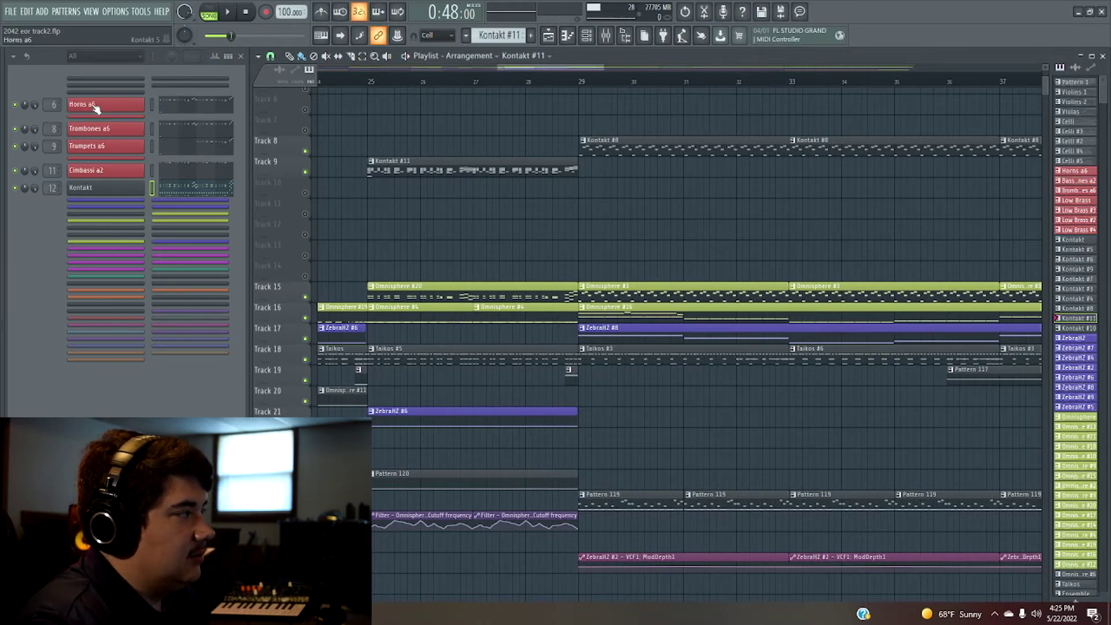
# - Open the Kontakt channel's instrument, reposition its window to examine the Spitfire Symphonic Strings short spiccato patch, and close it
pyautogui.click(84, 191)
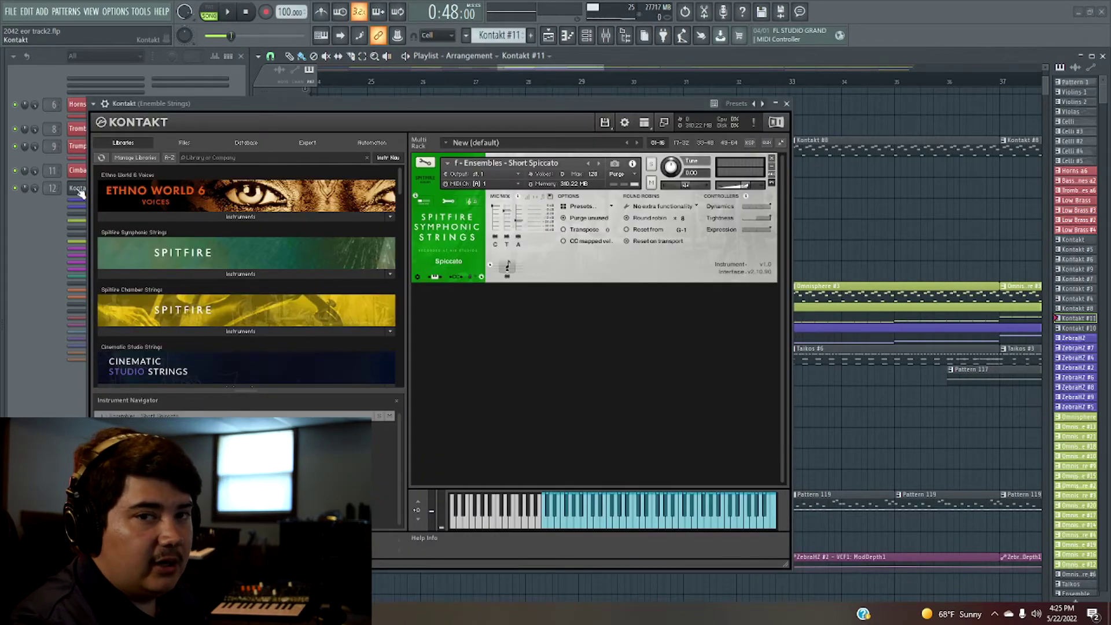
pyautogui.moveTo(237, 102); pyautogui.dragTo(317, 88)
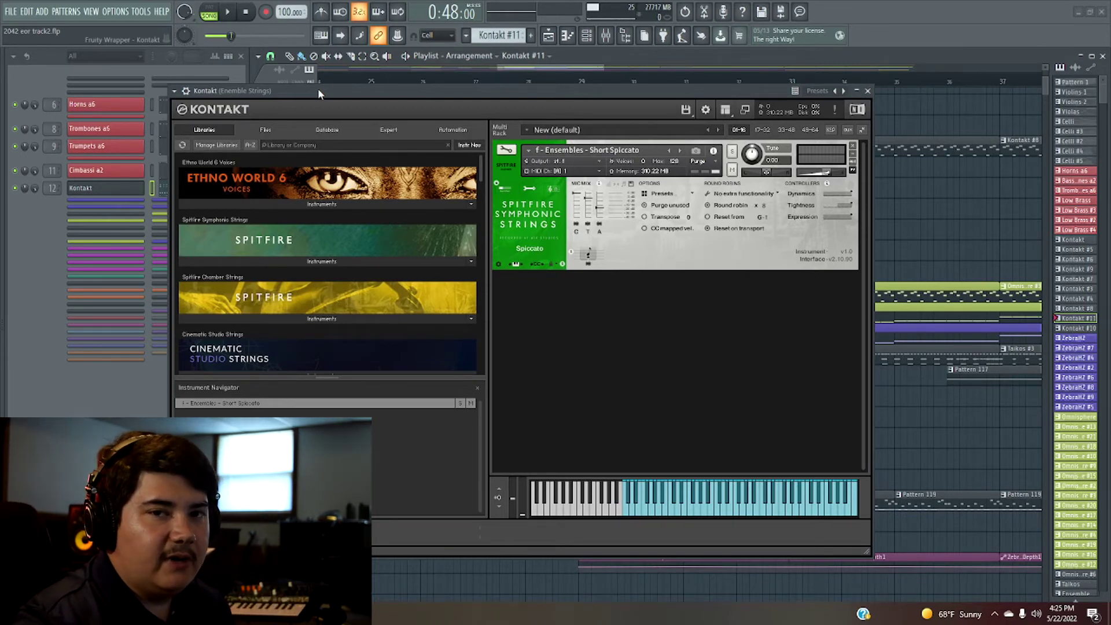
pyautogui.moveTo(318, 88); pyautogui.dragTo(366, 96)
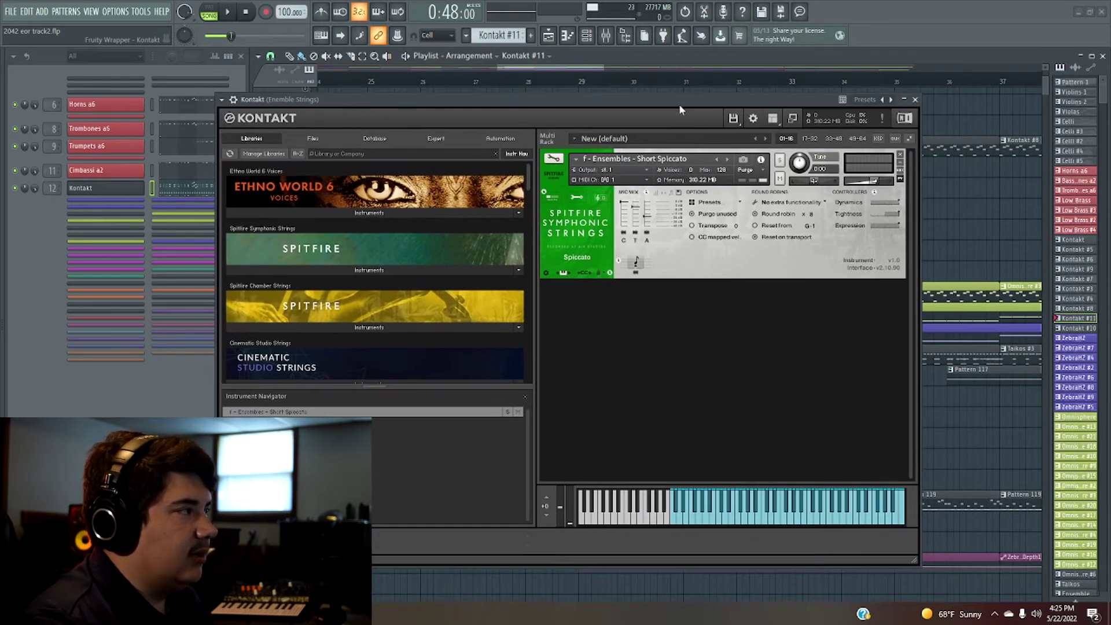
pyautogui.click(915, 100)
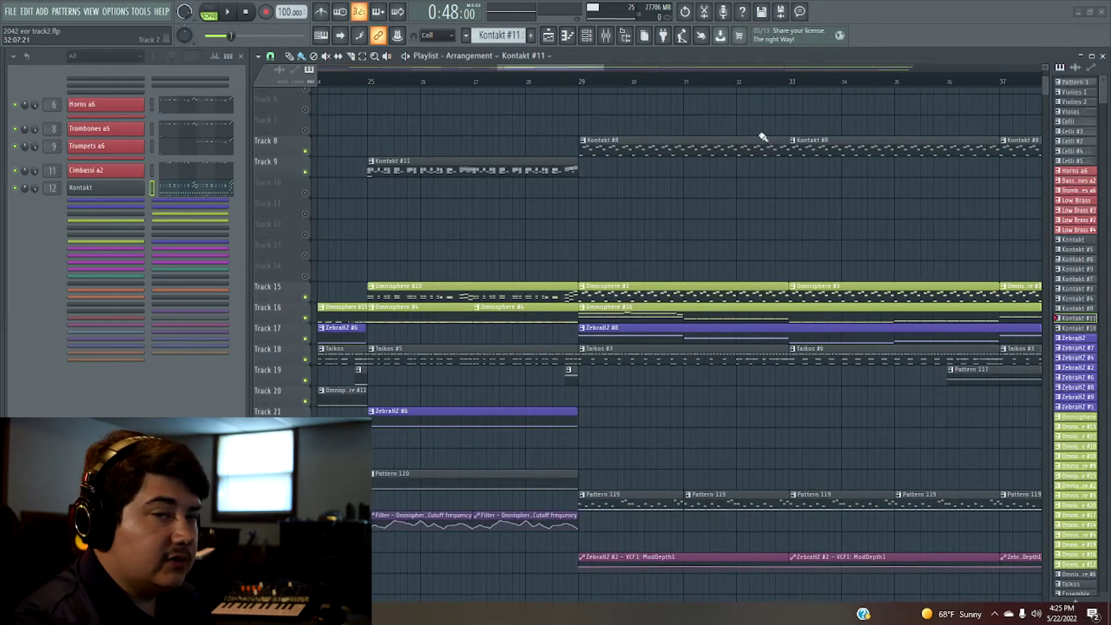
# - Play the Kontakt #11 pattern on its own in pattern mode and stop it
pyautogui.moveTo(526, 68); pyautogui.dragTo(525, 69)
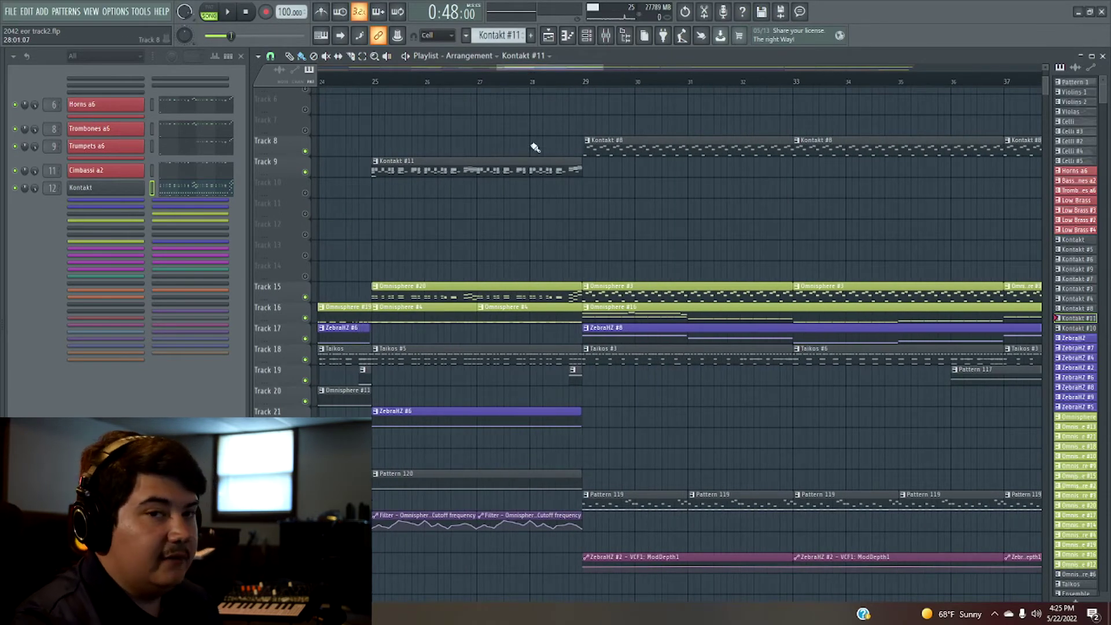
pyautogui.scroll(3, 535, 156)
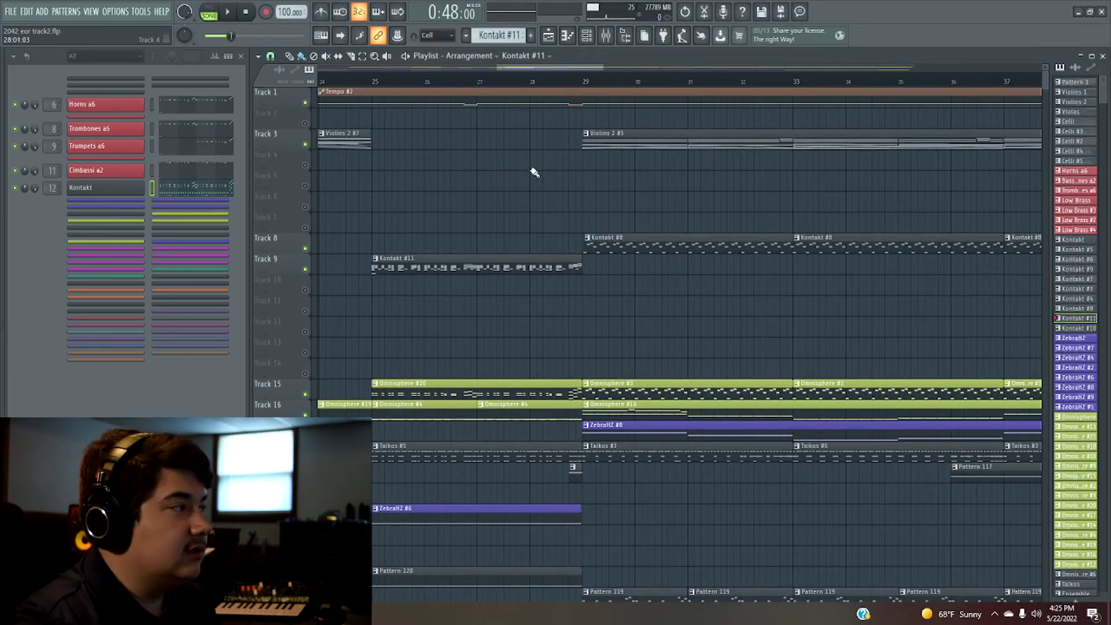
pyautogui.scroll(-3, 493, 221)
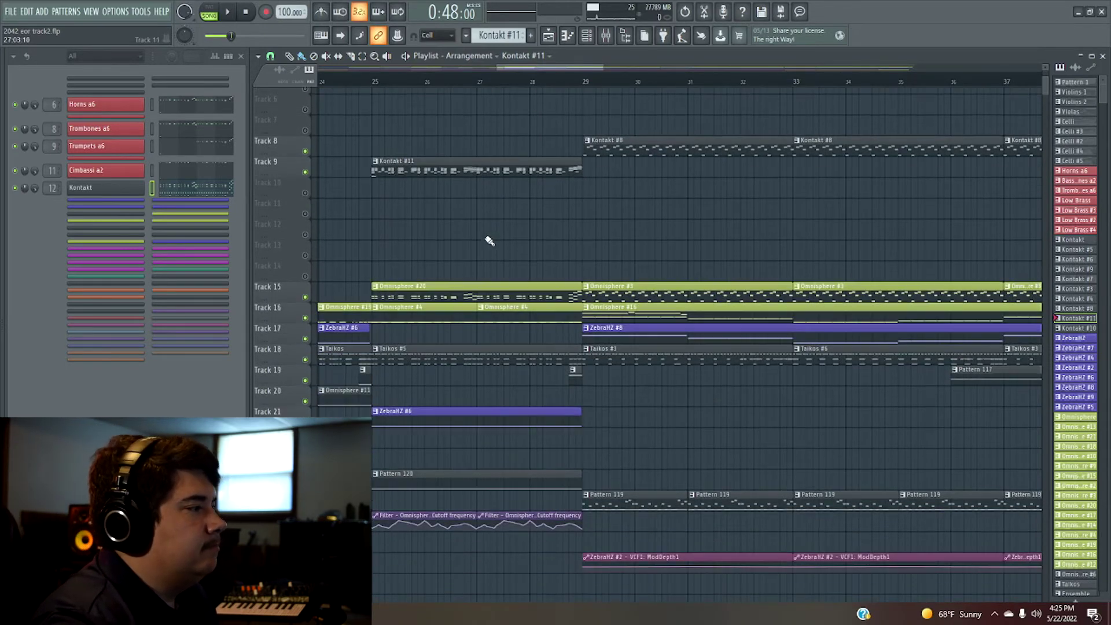
pyautogui.scroll(2, 486, 238)
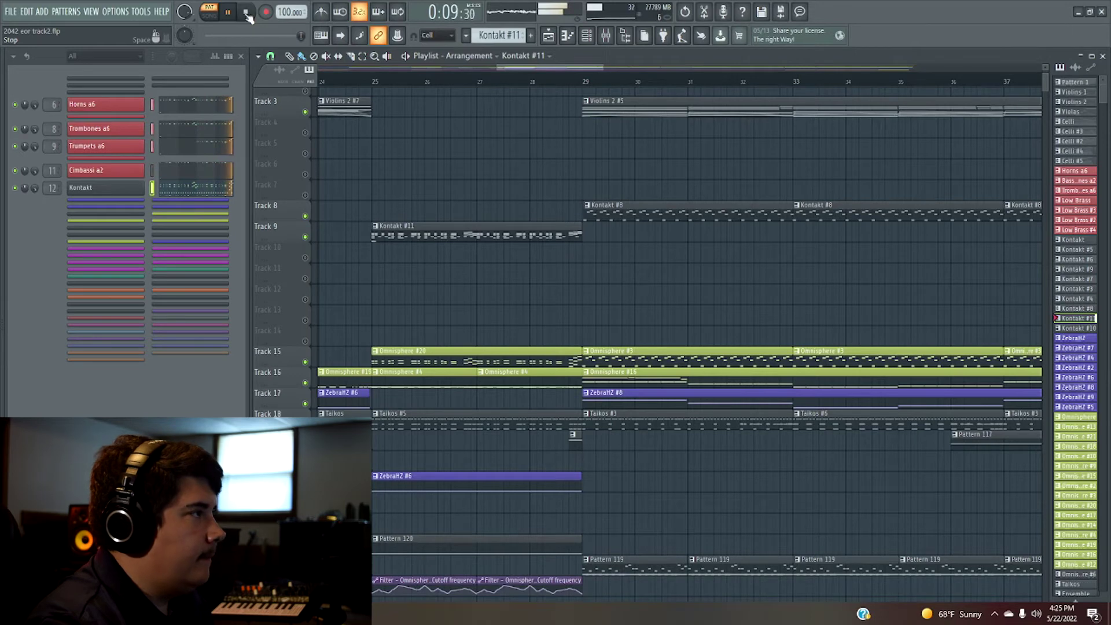
pyautogui.click(247, 14)
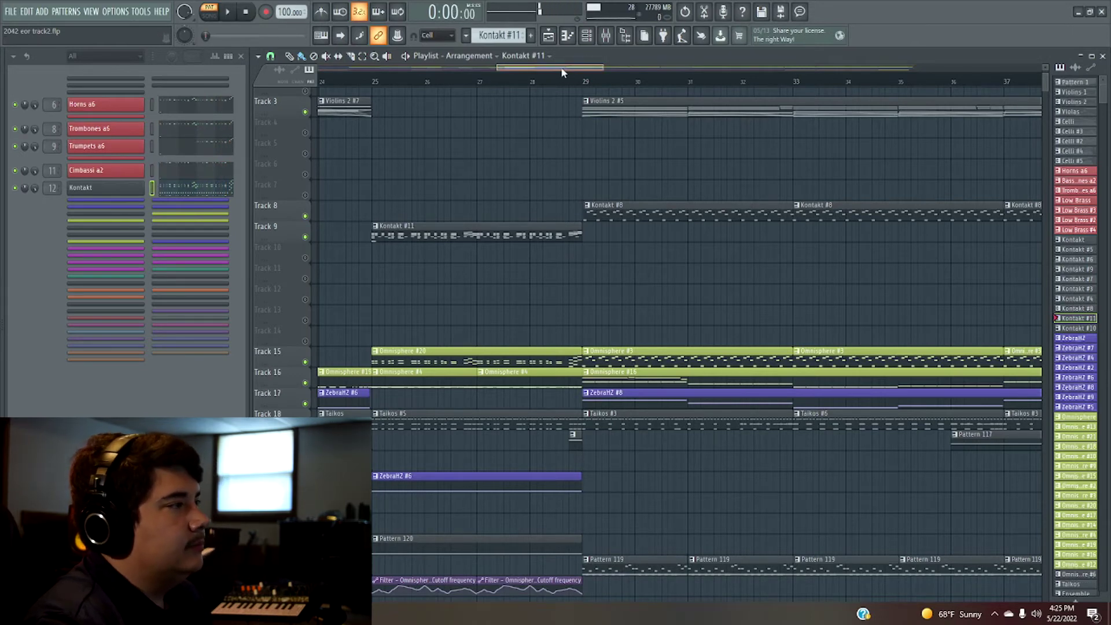
# - Select the Omnisphere #20 clip on Track 15, play its pattern alone, and stop it
pyautogui.moveTo(561, 70); pyautogui.dragTo(563, 69)
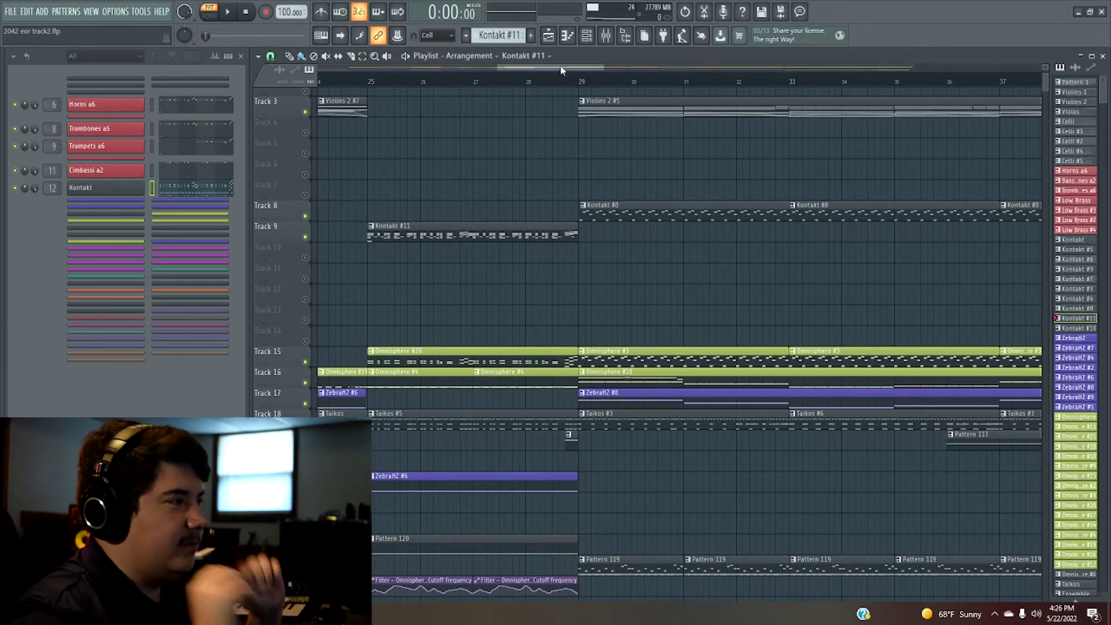
pyautogui.hscroll(1, 560, 64)
pyautogui.scroll(-4, 509, 169)
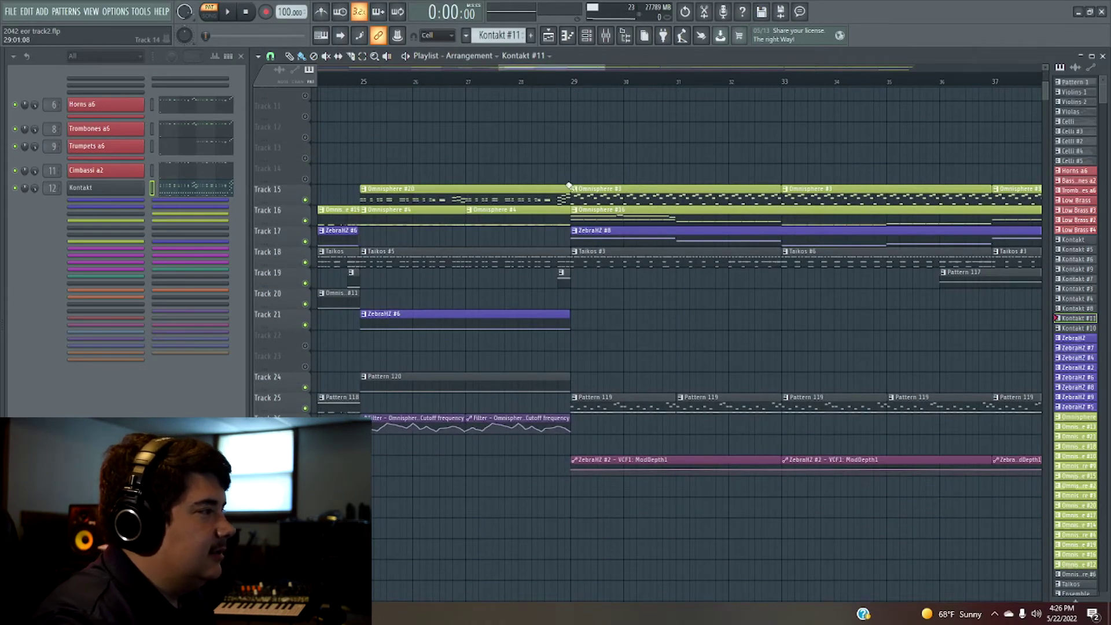
pyautogui.click(488, 197)
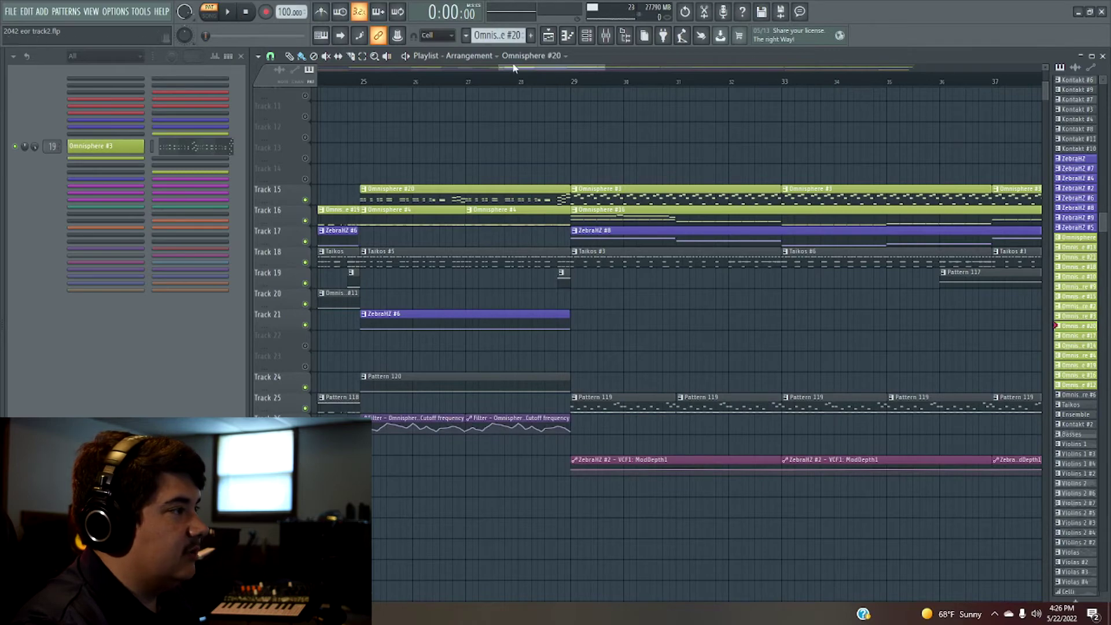
pyautogui.moveTo(519, 68); pyautogui.dragTo(521, 121)
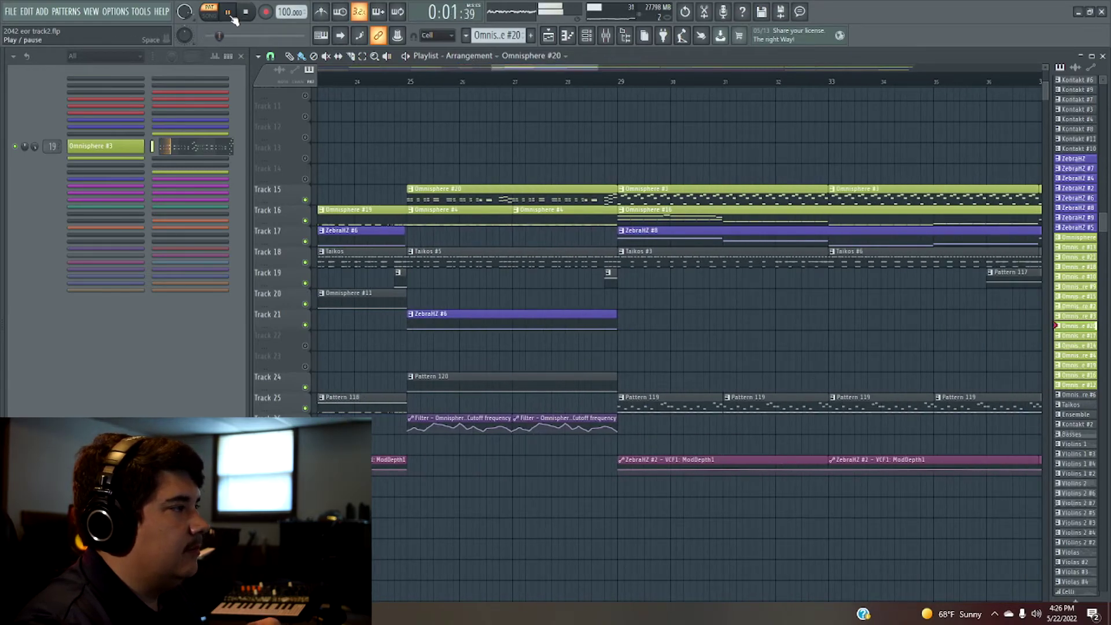
pyautogui.moveTo(510, 71); pyautogui.dragTo(517, 72)
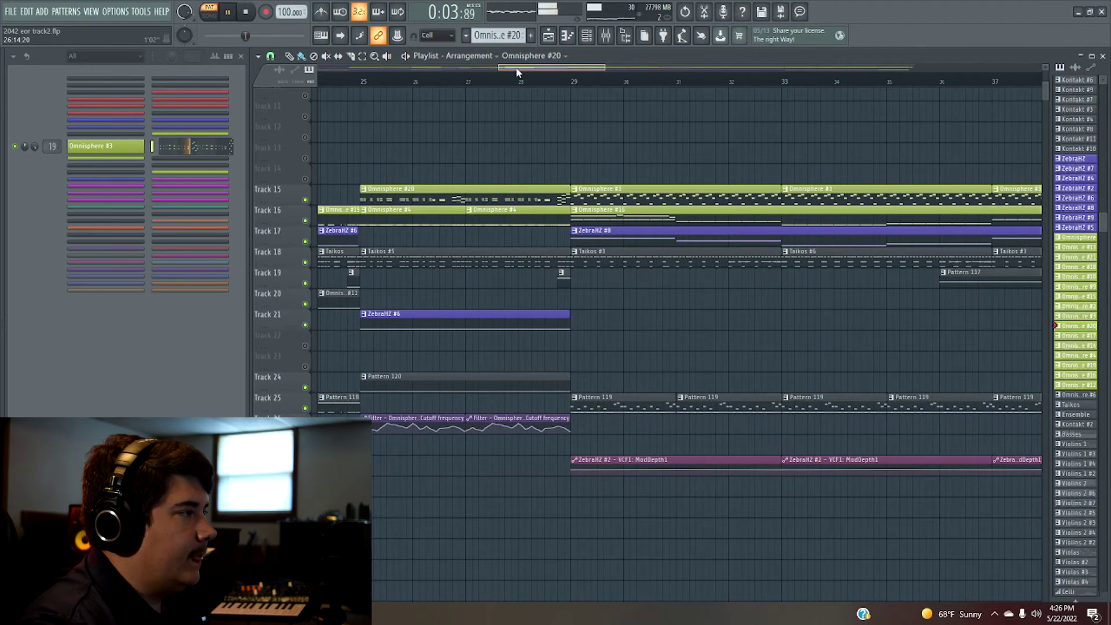
pyautogui.click(247, 16)
# - Solo Track 9 with the Kontakt #11 clip, and unmute Omnisphere Track 15 and tempo Track 1
pyautogui.scroll(5, 564, 149)
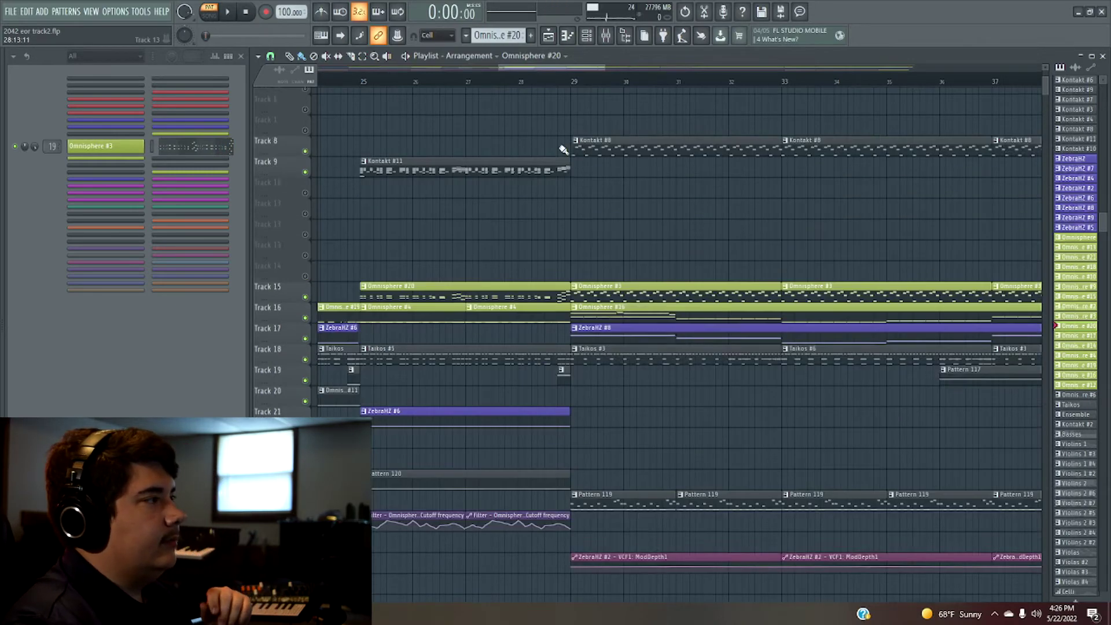
pyautogui.moveTo(607, 68); pyautogui.dragTo(653, 69)
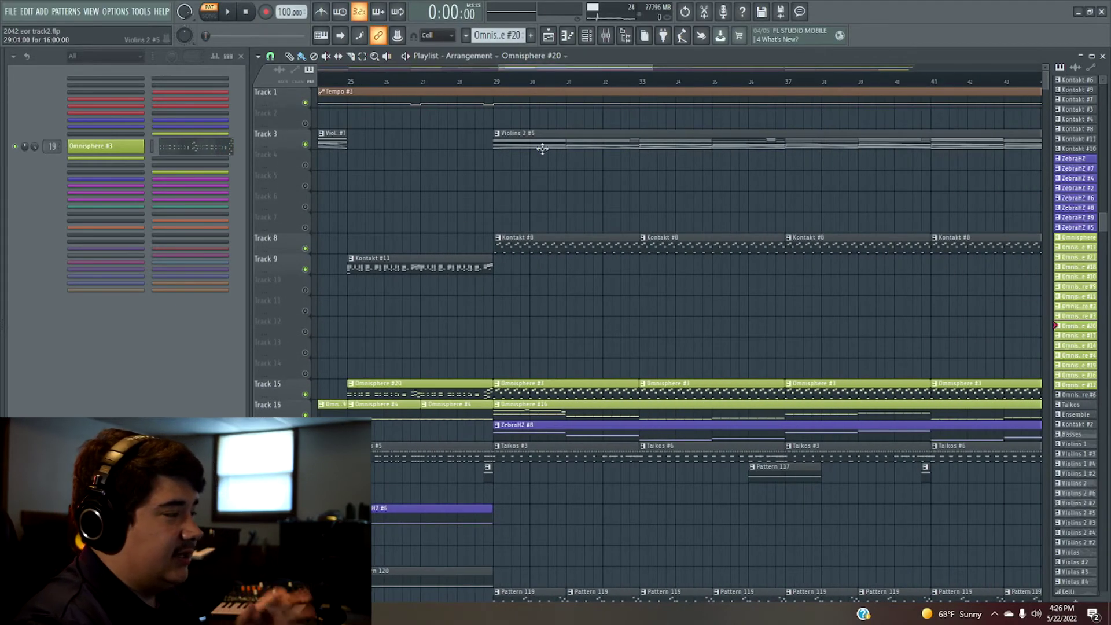
pyautogui.scroll(-3, 402, 292)
pyautogui.scroll(2, 375, 278)
pyautogui.rightClick(305, 206)
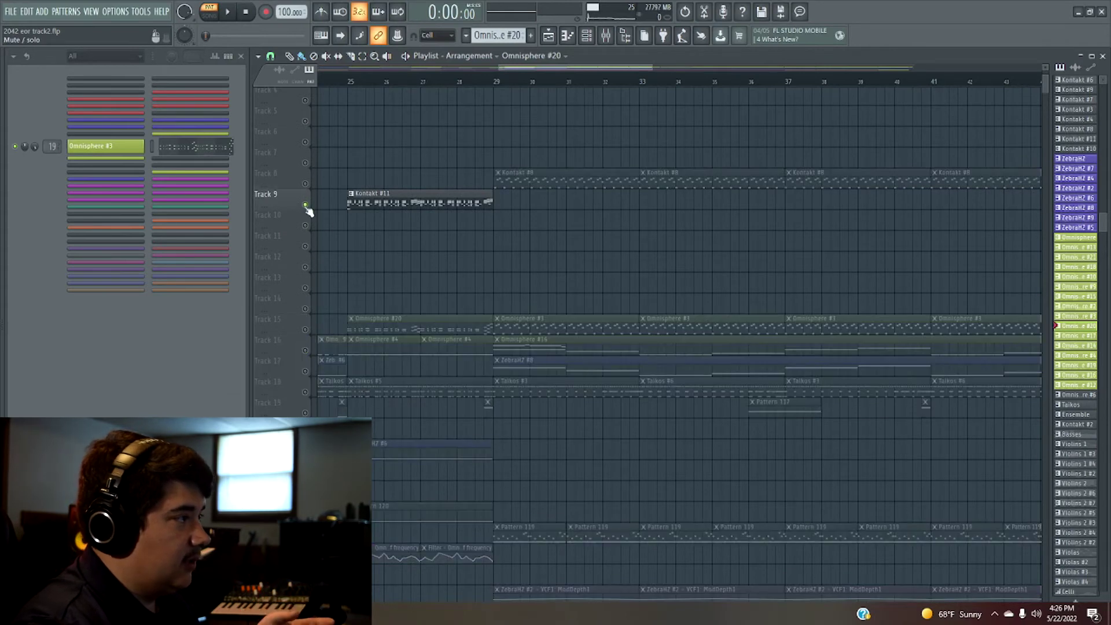
pyautogui.click(306, 330)
pyautogui.scroll(2, 324, 98)
pyautogui.click(306, 103)
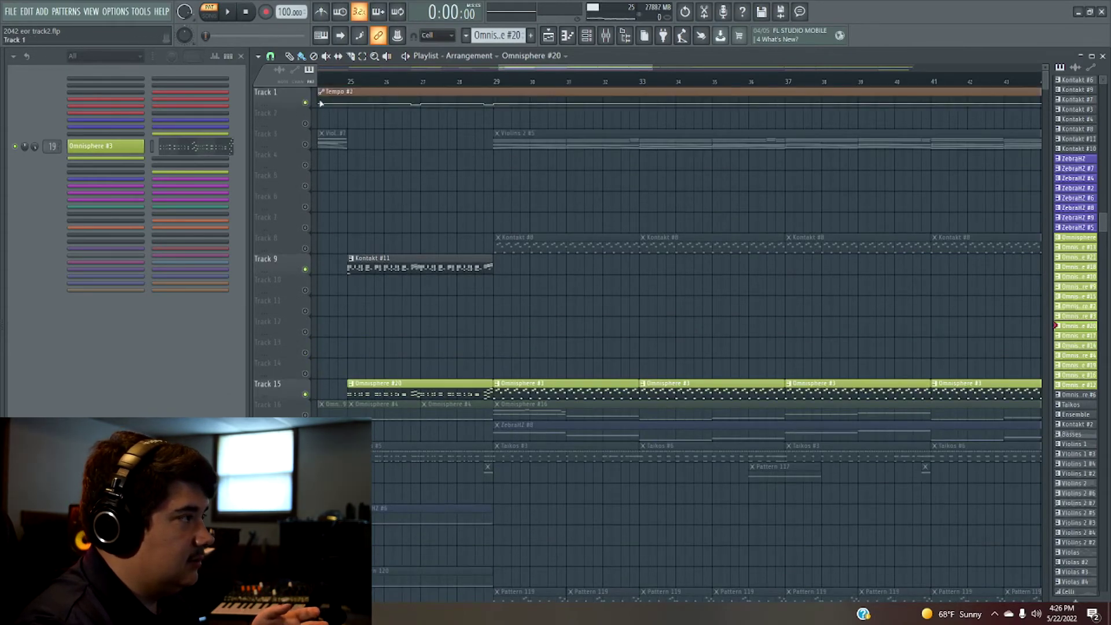
# - Play Tracks 9 and 15 together in song mode, replay them from about bar 25, and stop
pyautogui.click(232, 12)
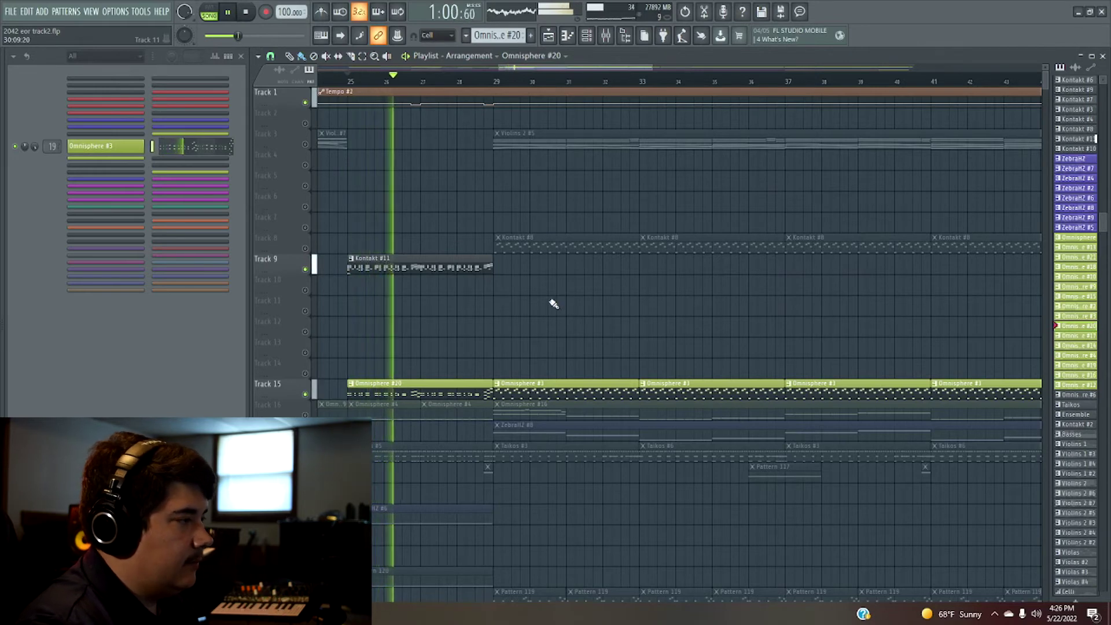
pyautogui.scroll(-3, 556, 304)
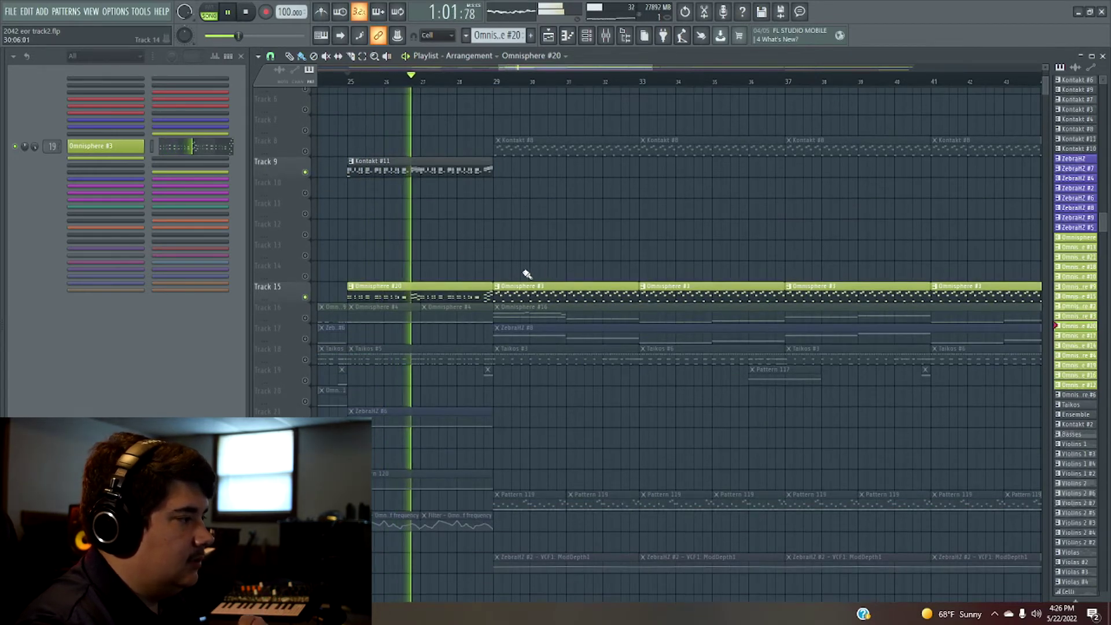
pyautogui.click(351, 82)
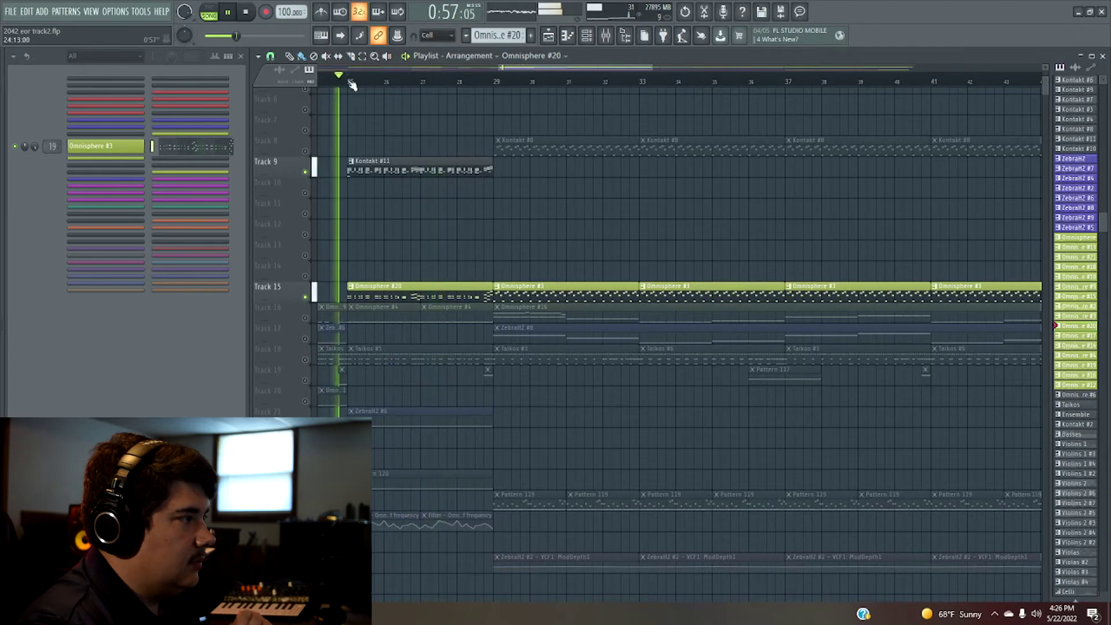
pyautogui.click(248, 13)
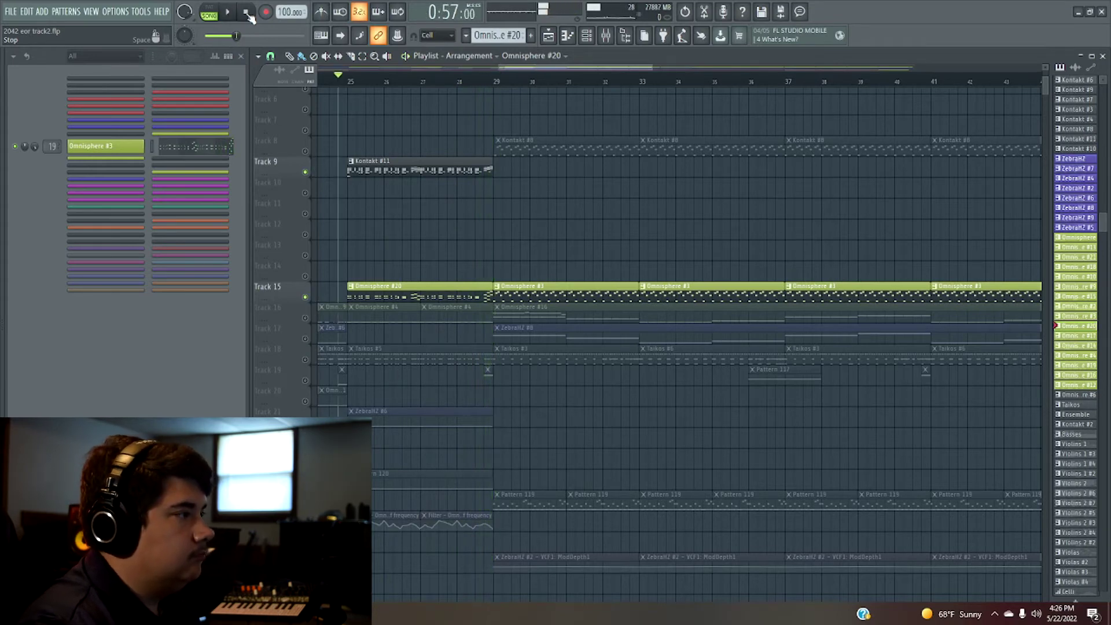
# - Set the song position to bar 29, play Omnisphere #3 briefly, and stop
pyautogui.click(495, 82)
pyautogui.click(232, 13)
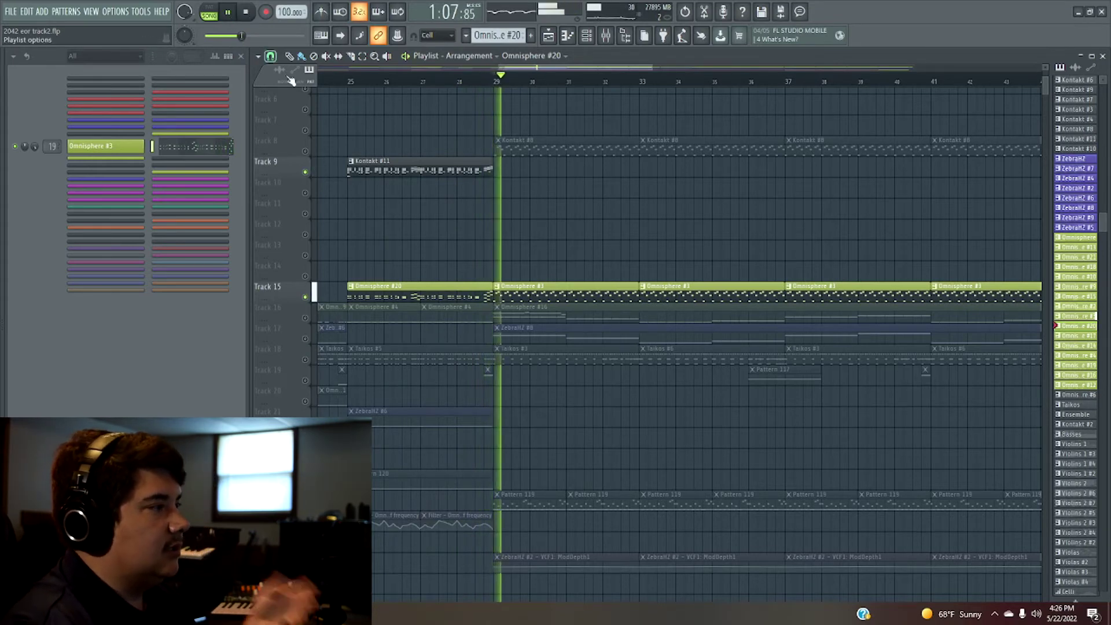
pyautogui.click(247, 12)
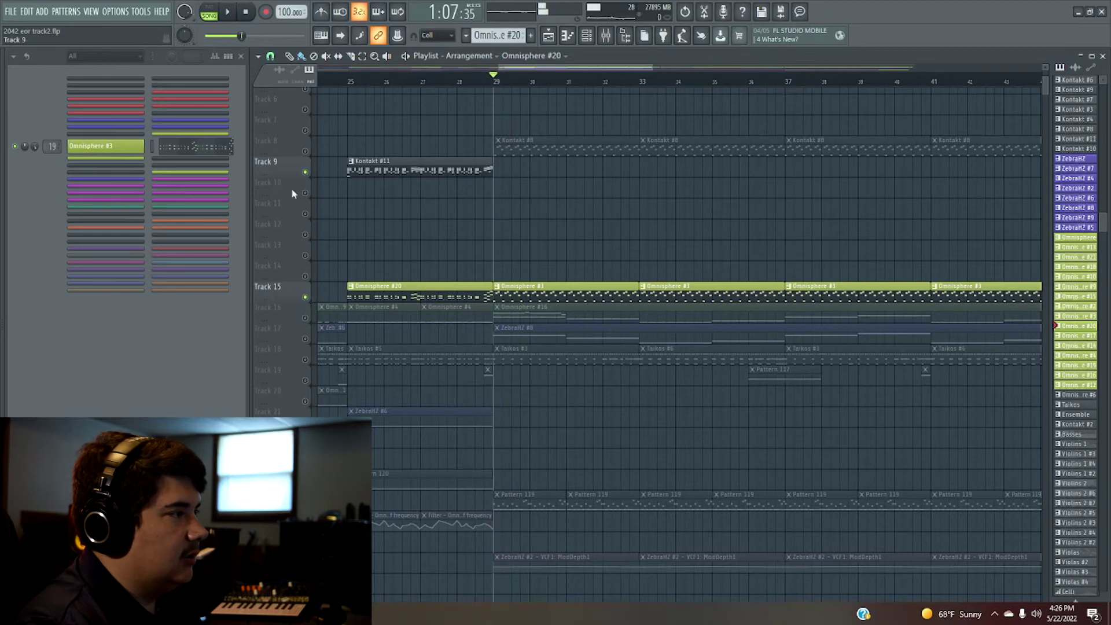
# - Unmute Omnisphere Track 16 and ZebraHZ Track 17 and play the arrangement from bar 29
pyautogui.click(305, 318)
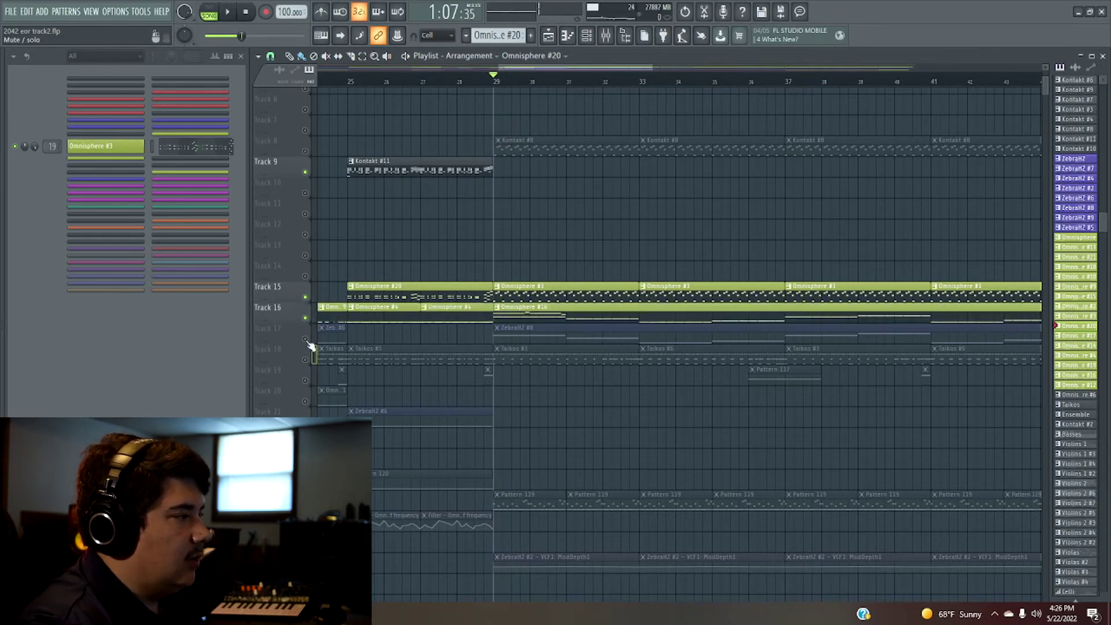
pyautogui.click(305, 339)
pyautogui.click(228, 13)
pyautogui.moveTo(618, 68); pyautogui.dragTo(634, 68)
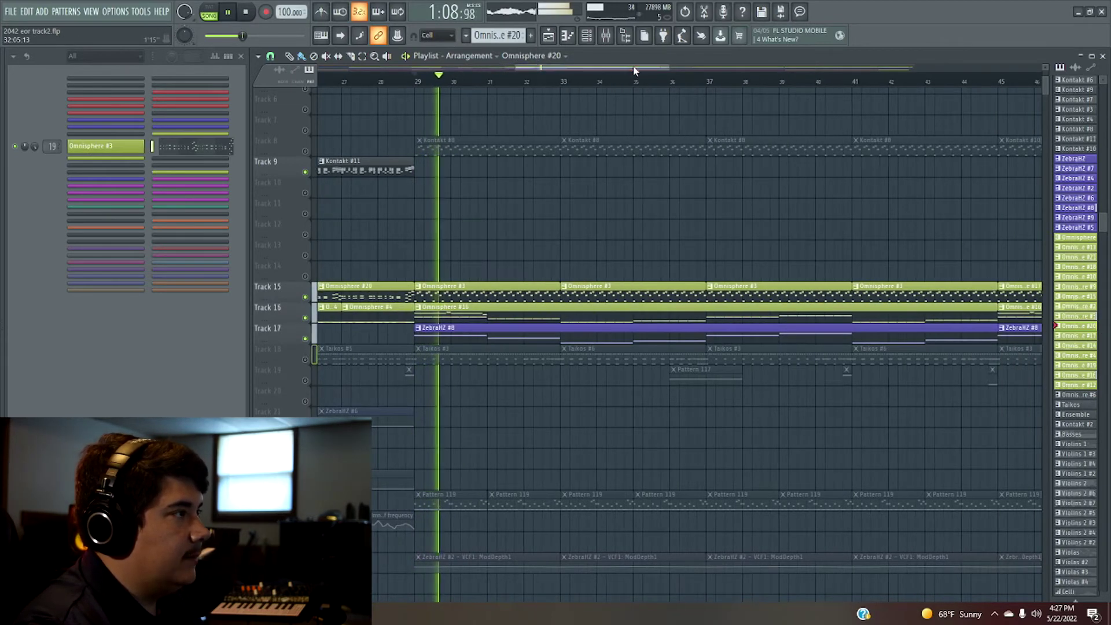
# - Unmute Track 8 with Kontakt #8 and Track 25 with Pattern 119 while the song plays
pyautogui.click(305, 151)
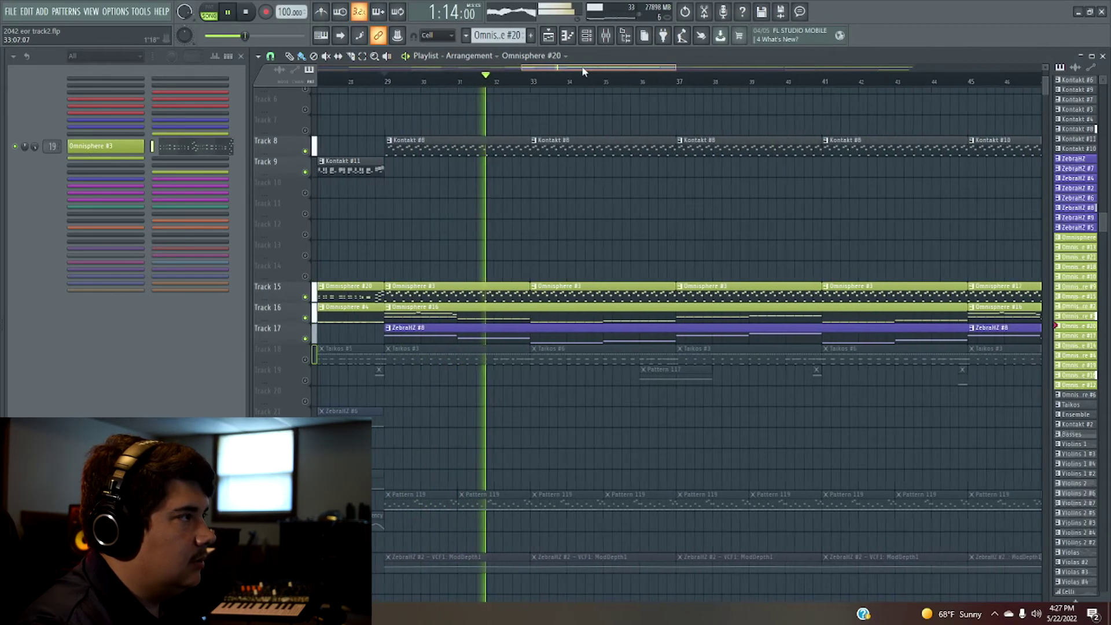
pyautogui.scroll(-3, 515, 192)
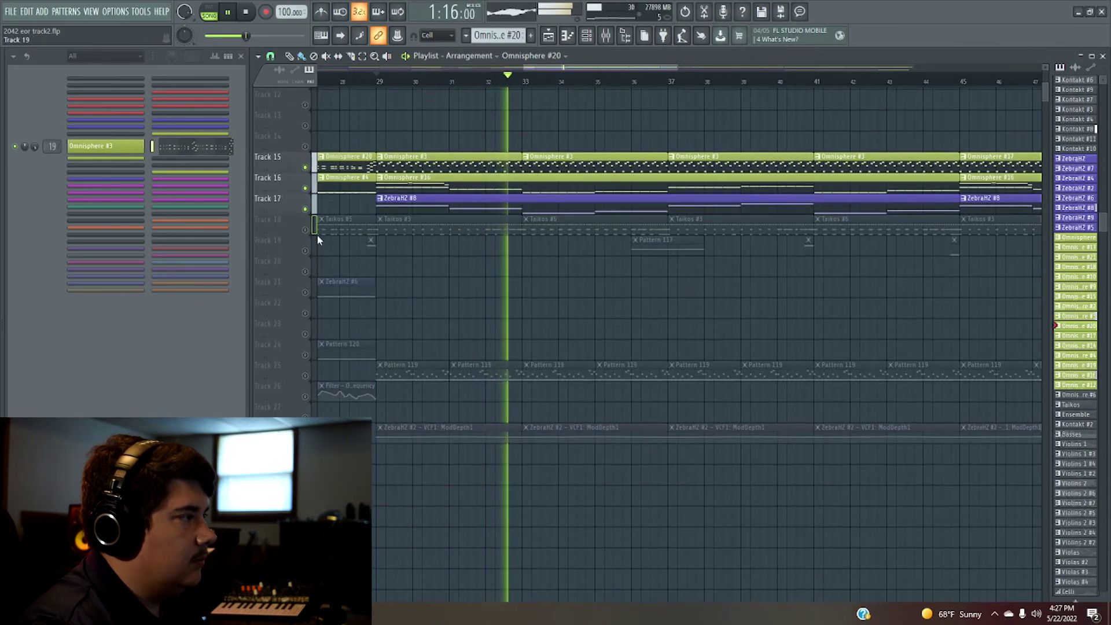
pyautogui.click(306, 375)
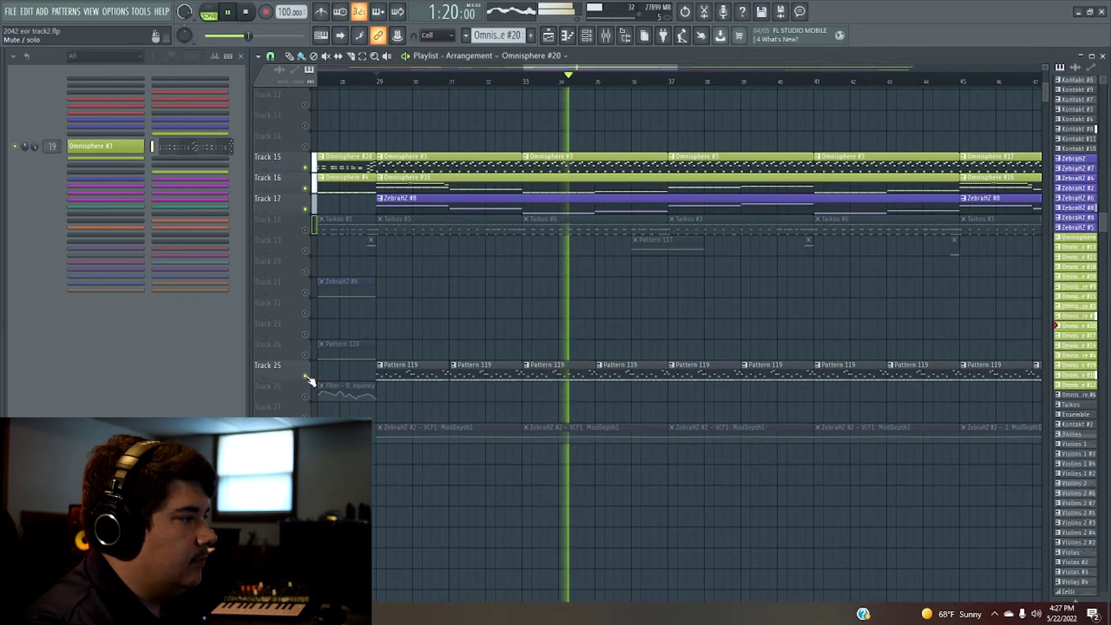
# - Unmute the ZebraHZ #2 ModDepth1 automation on Track 28 and the Taikos on Track 18 during playback
pyautogui.click(305, 438)
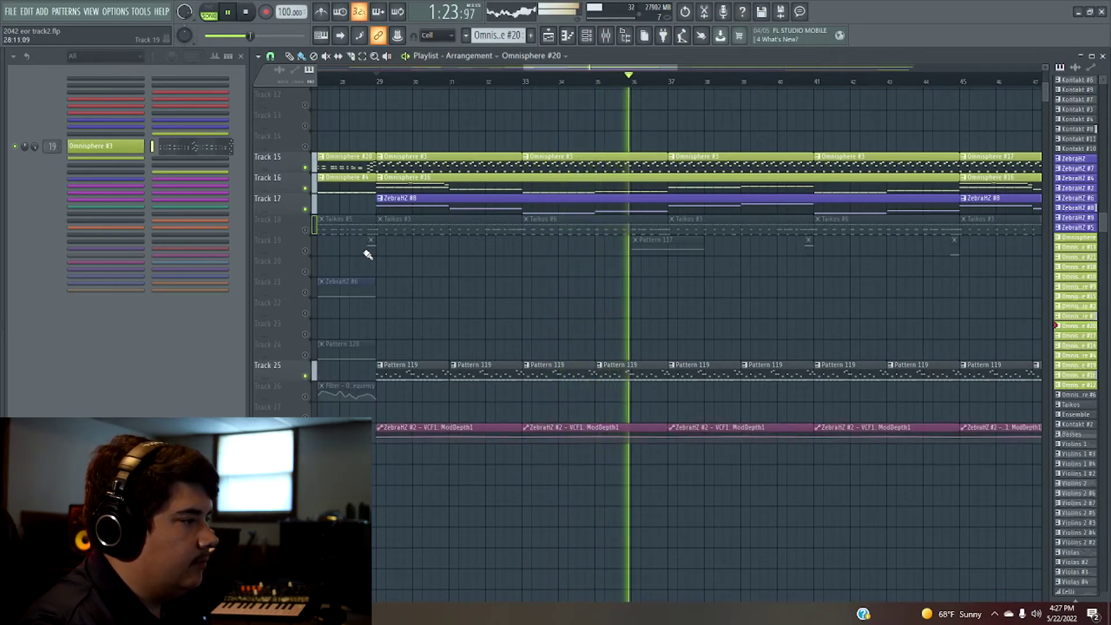
pyautogui.moveTo(677, 68); pyautogui.dragTo(771, 75)
pyautogui.click(306, 230)
# - Unmute Track 3 with the Violins 2 clips, plus Tracks 19, 20, 21, 24 and 26, while the song plays
pyautogui.scroll(4, 436, 310)
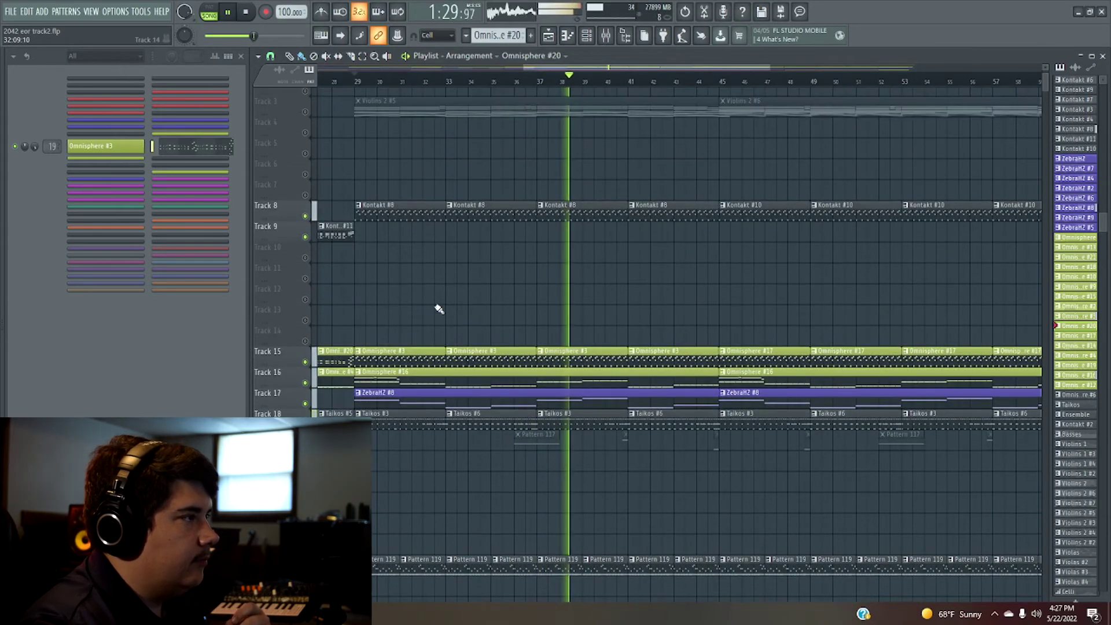
pyautogui.moveTo(776, 69); pyautogui.dragTo(915, 73)
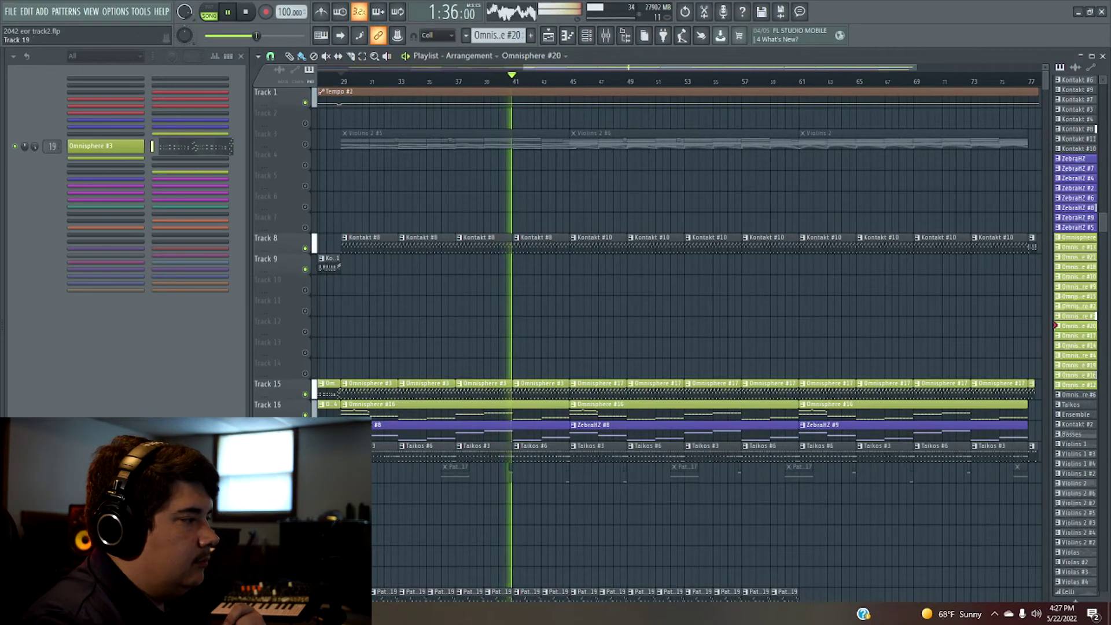
pyautogui.click(306, 144)
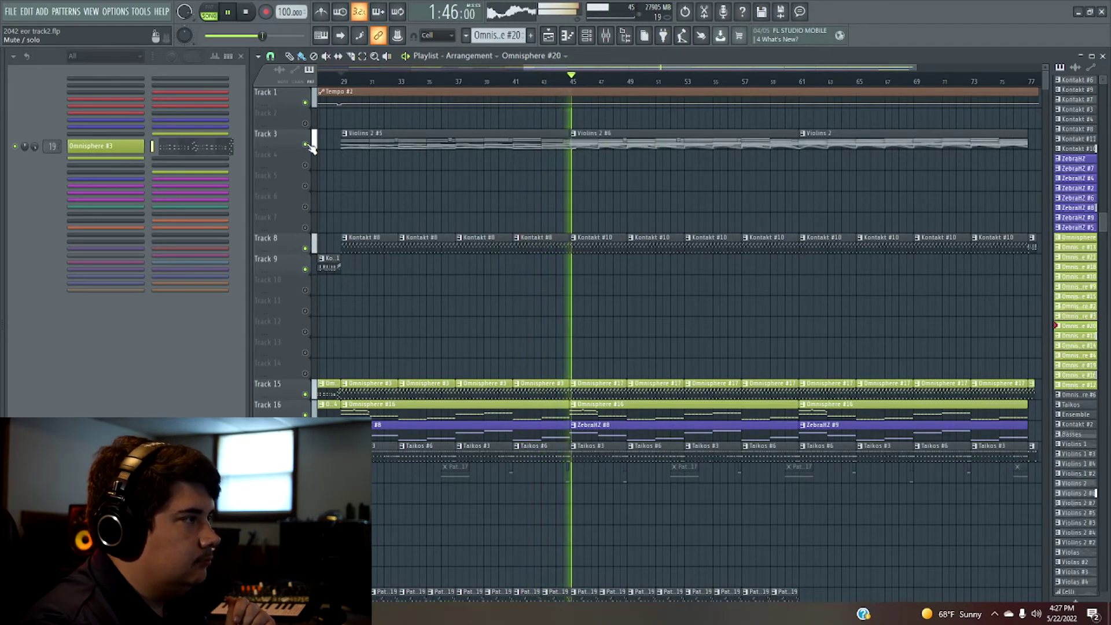
pyautogui.moveTo(890, 68); pyautogui.dragTo(828, 71)
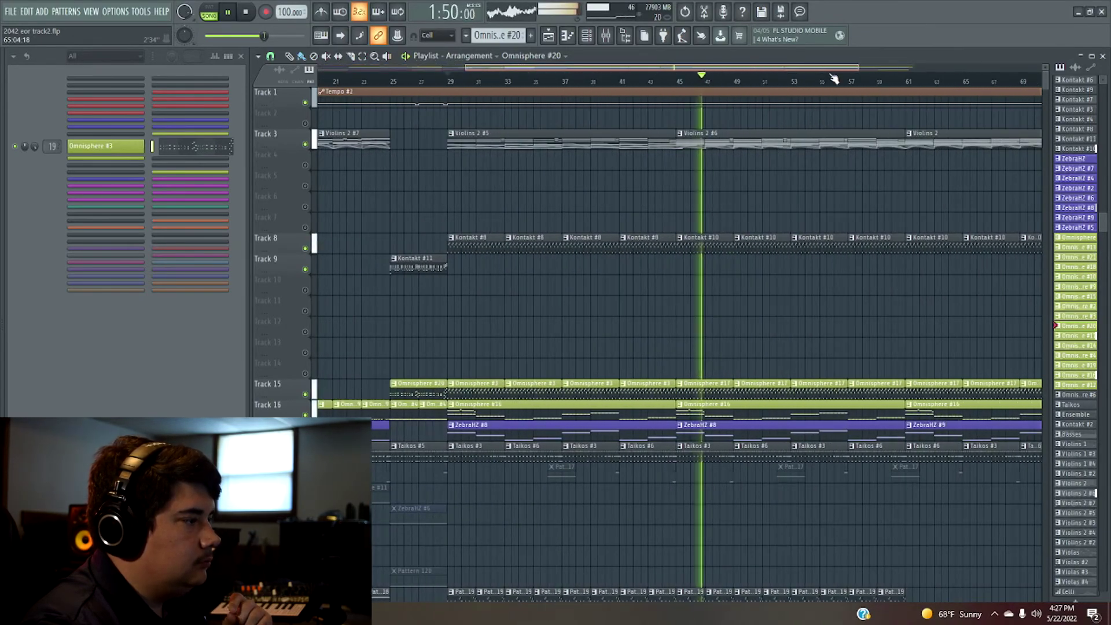
pyautogui.scroll(-4, 544, 334)
pyautogui.click(305, 336)
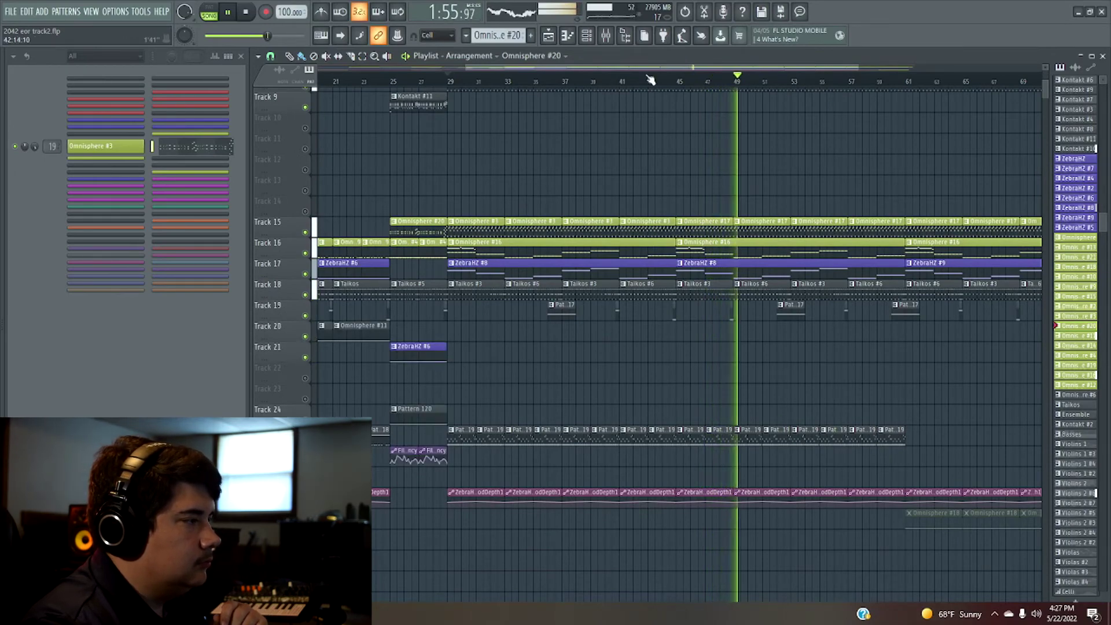
# - Unmute Track 29 with the Omnisphere #18 clips, keep the song playing to about bar 57, and stop
pyautogui.moveTo(645, 69); pyautogui.dragTo(672, 70)
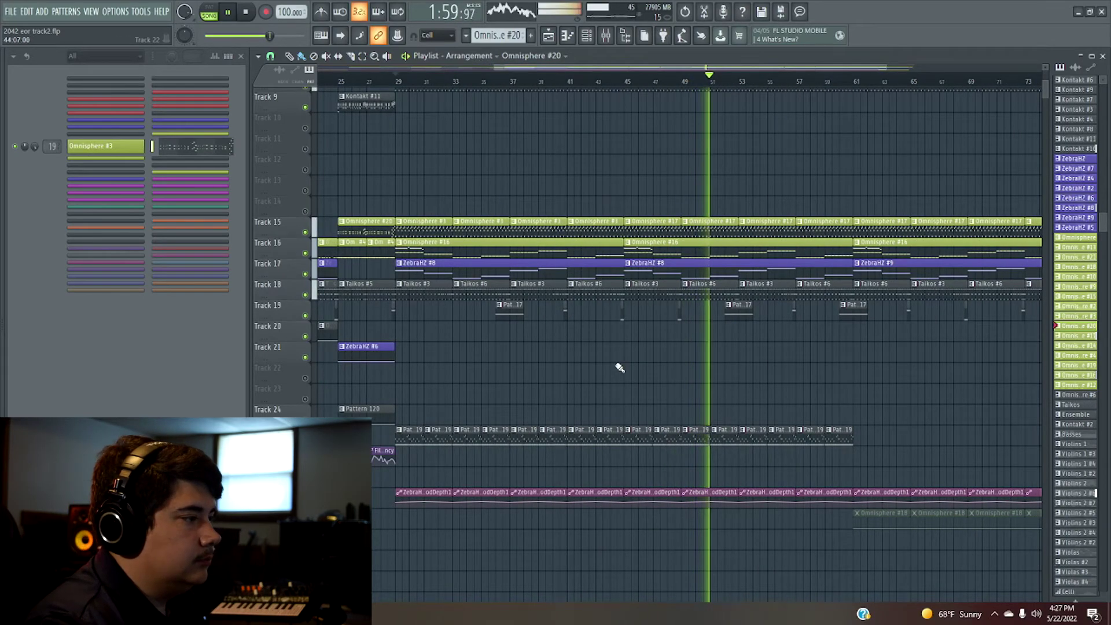
pyautogui.scroll(5, 619, 367)
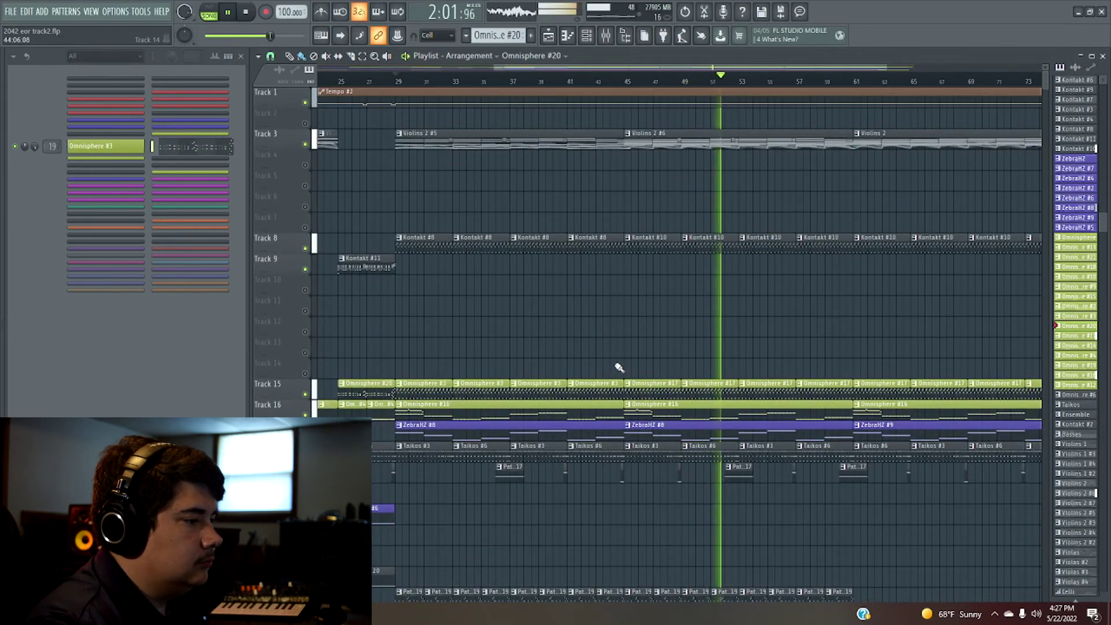
pyautogui.scroll(-5, 619, 368)
pyautogui.click(305, 524)
pyautogui.moveTo(791, 67); pyautogui.dragTo(964, 70)
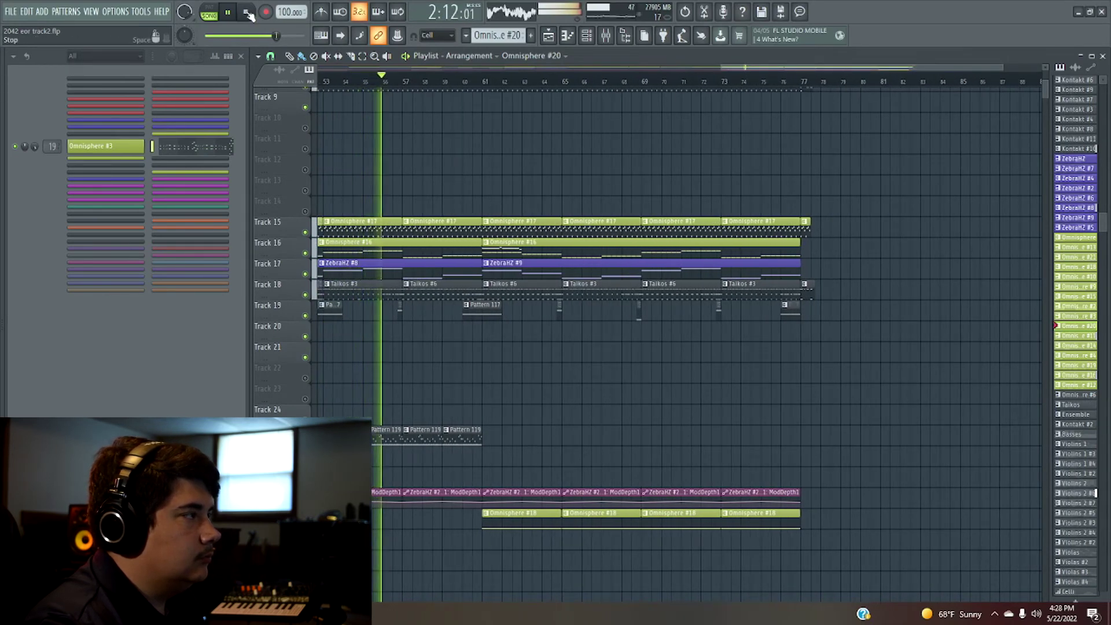
pyautogui.scroll(4, 414, 169)
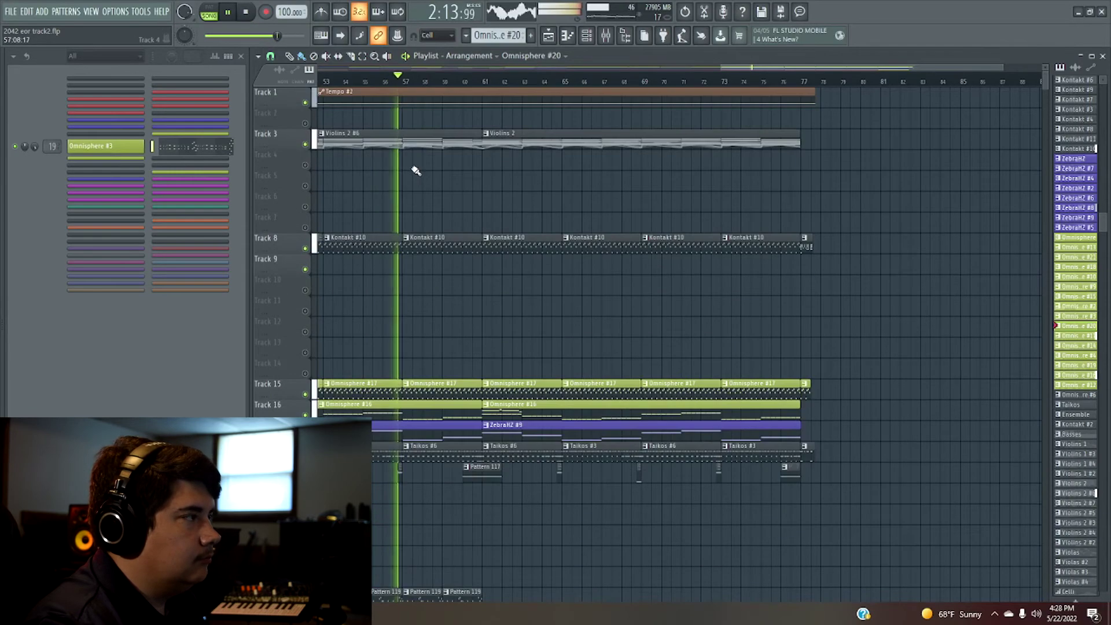
pyautogui.click(247, 14)
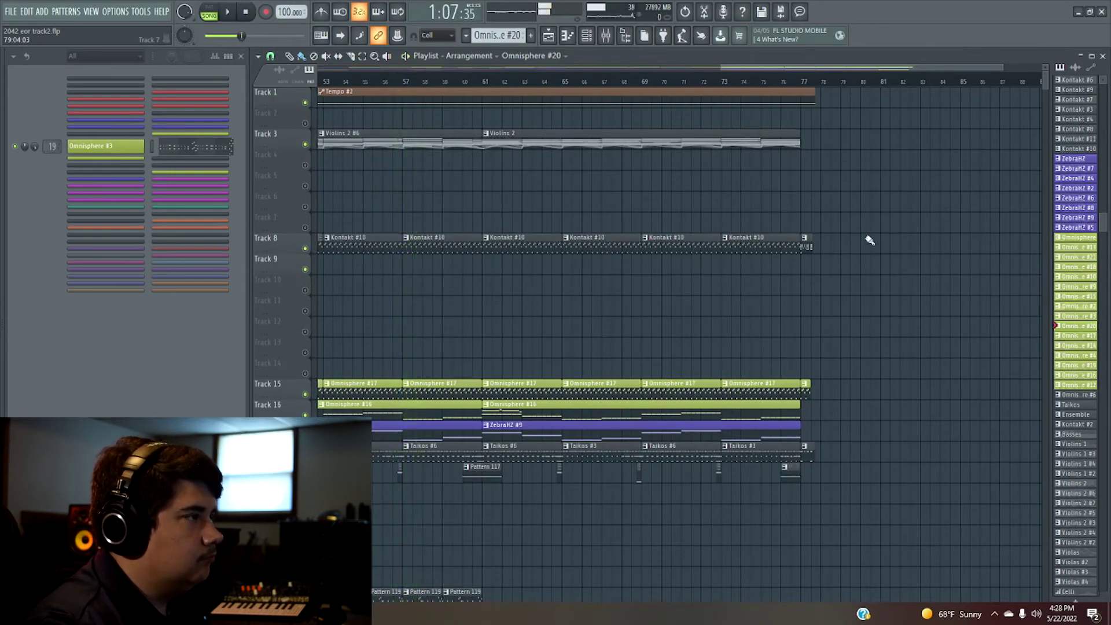
# - Set the song position to bar 61, where the Omnisphere #18 section starts
pyautogui.scroll(-5, 867, 243)
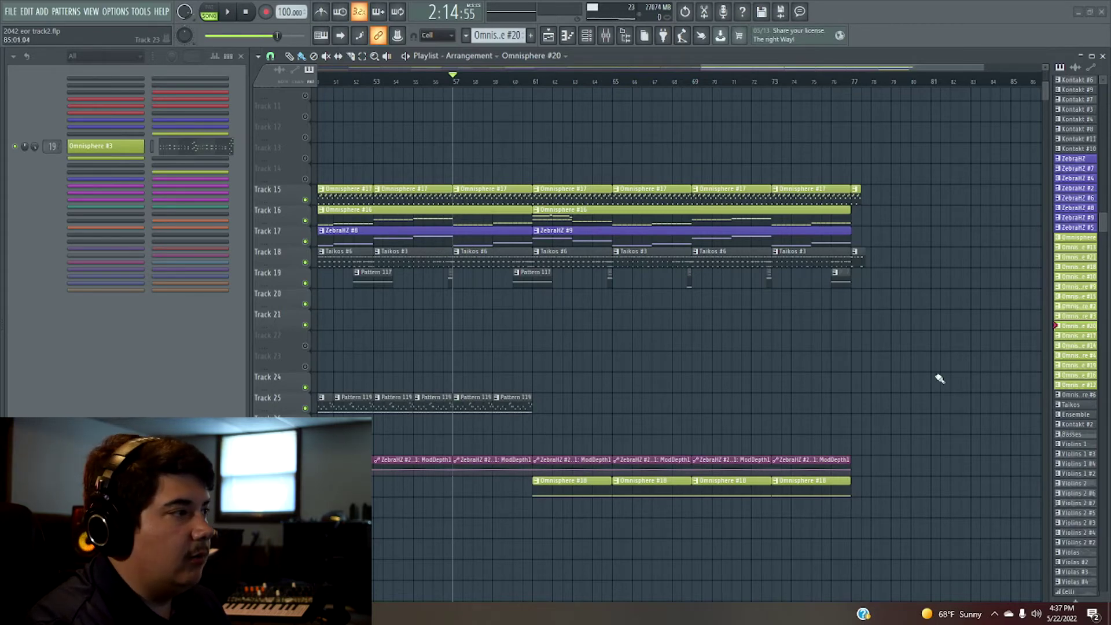
pyautogui.scroll(4, 733, 396)
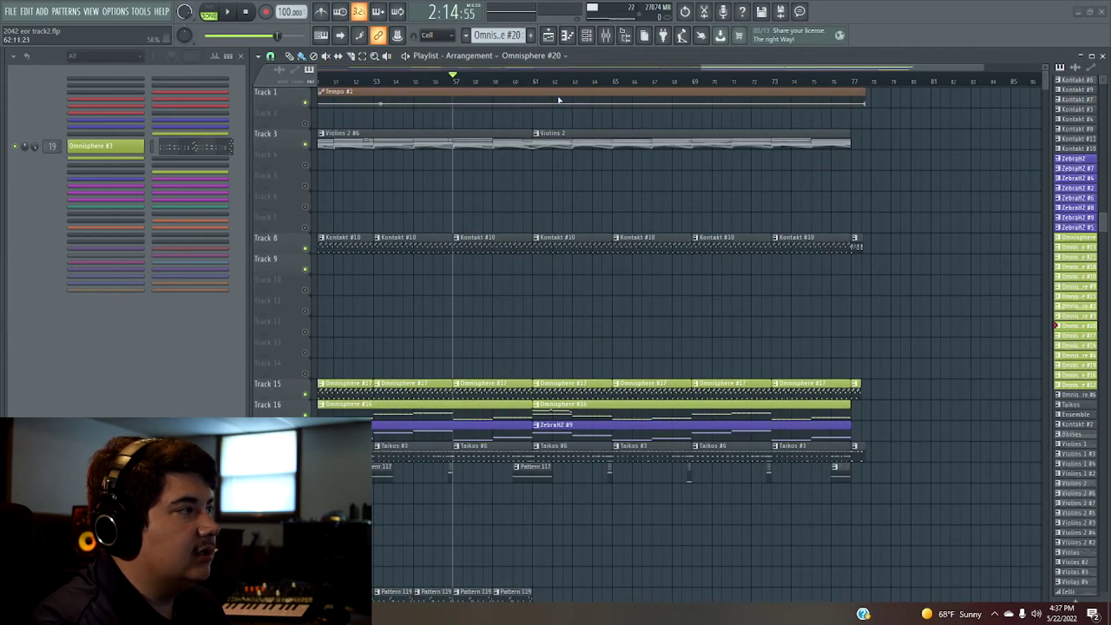
pyautogui.click(537, 82)
pyautogui.moveTo(540, 85)
pyautogui.mouseDown()
pyautogui.moveTo(557, 89)
pyautogui.moveTo(542, 85)
pyautogui.mouseUp()
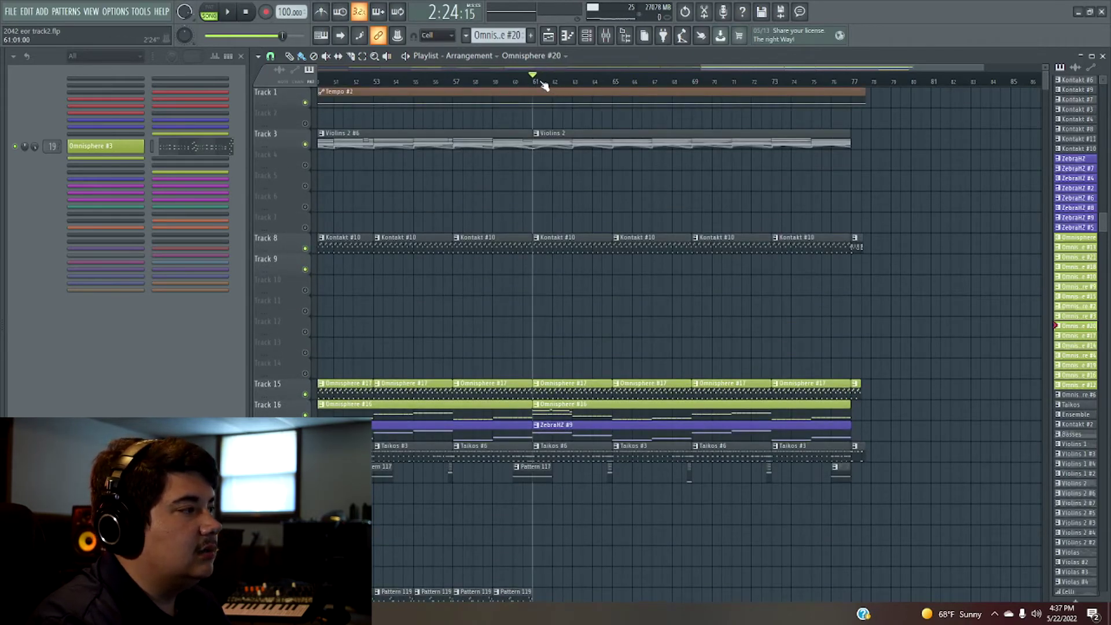
# - Select the Omnisphere #18 pattern, view its Accidental Magic patch in Omnisphere, and close the plugin
pyautogui.scroll(-4, 918, 239)
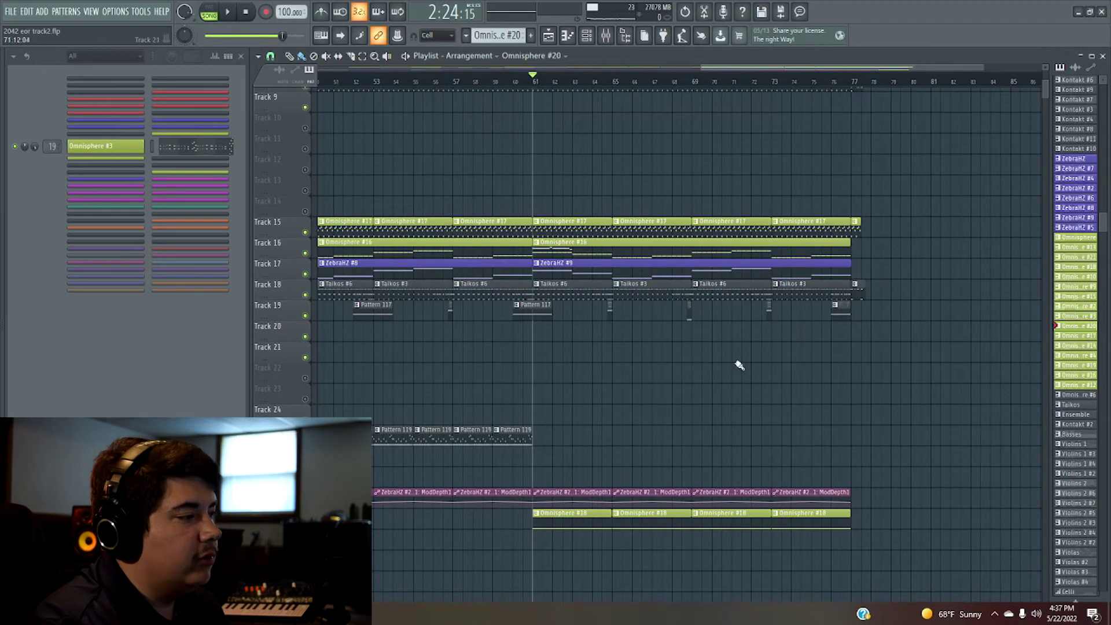
pyautogui.click(578, 514)
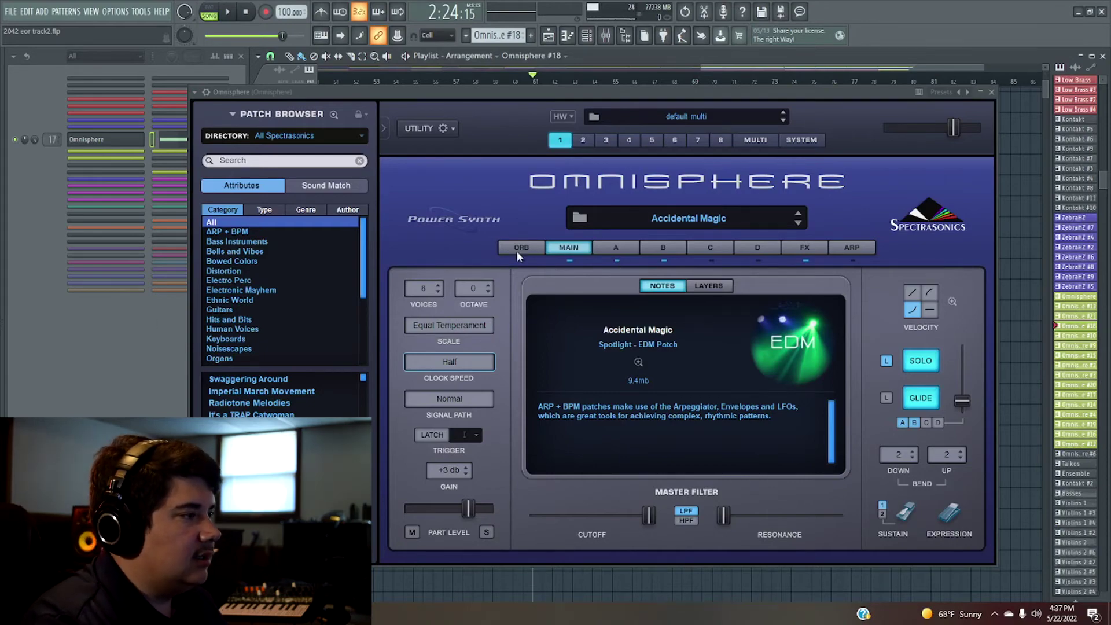
pyautogui.moveTo(828, 93); pyautogui.dragTo(789, 83)
pyautogui.click(952, 81)
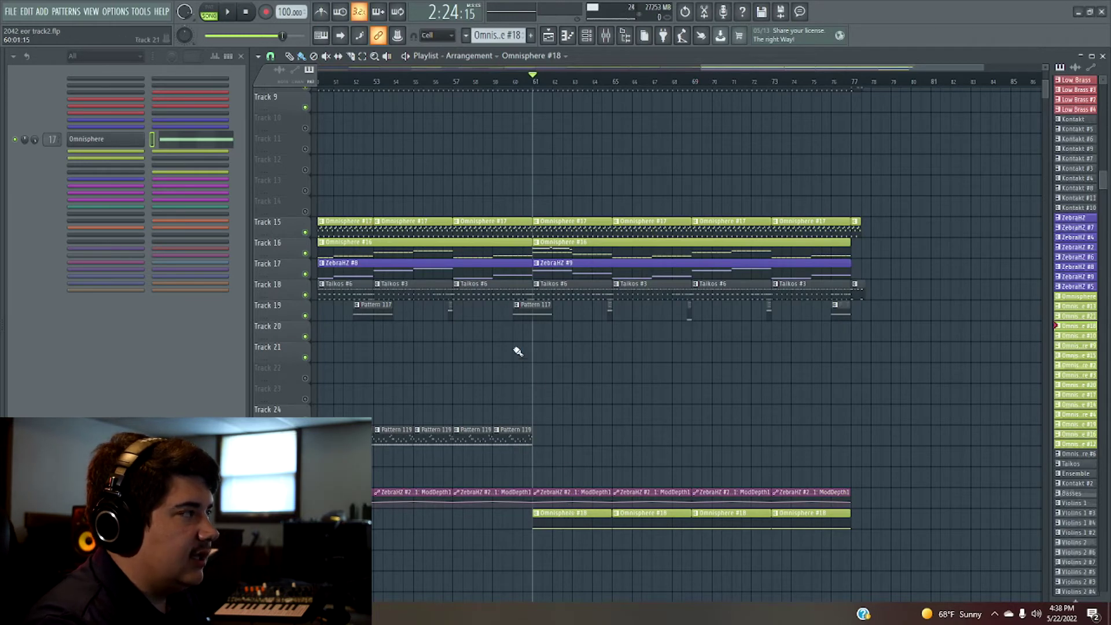
# - Play Omnisphere #18 alone in pattern mode, view its Omnisphere patch during playback, and stop
pyautogui.click(210, 13)
pyautogui.click(228, 13)
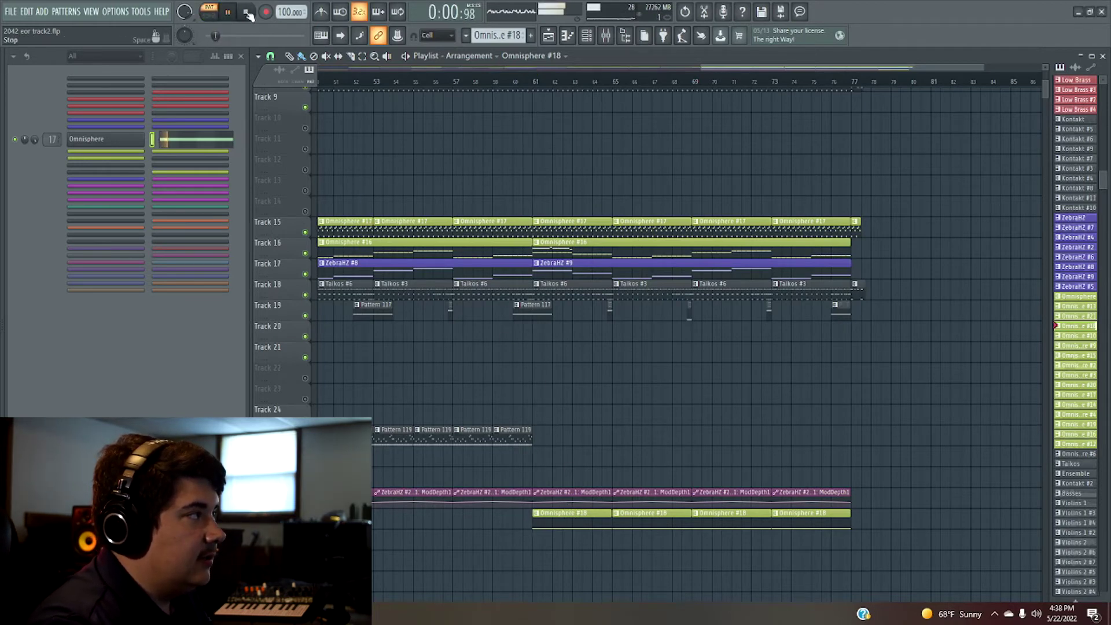
pyautogui.click(104, 141)
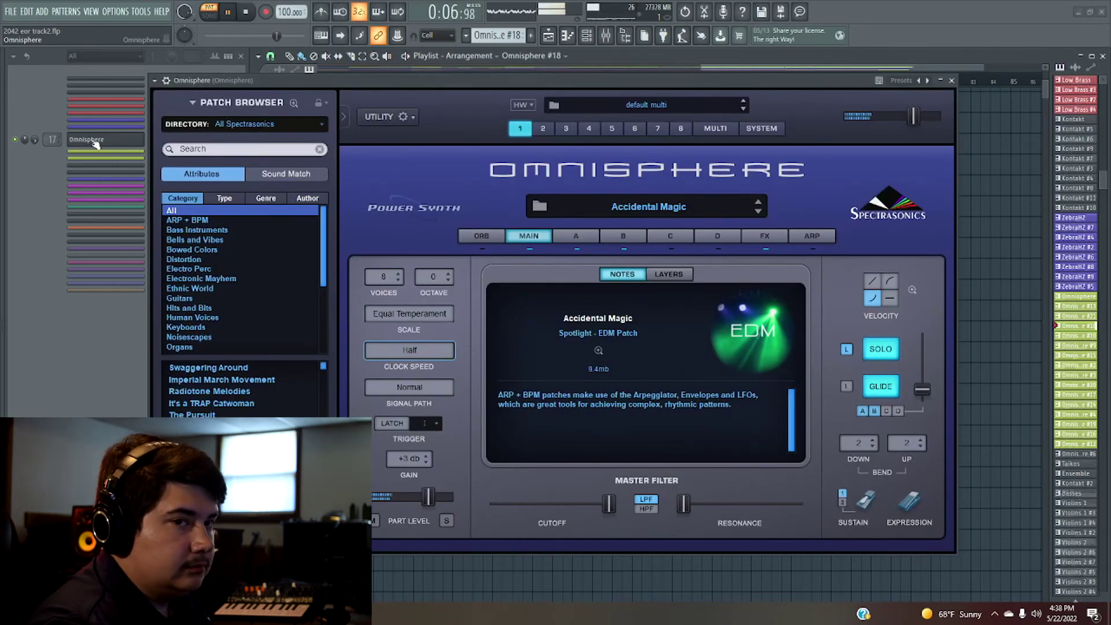
pyautogui.click(96, 144)
pyautogui.click(247, 16)
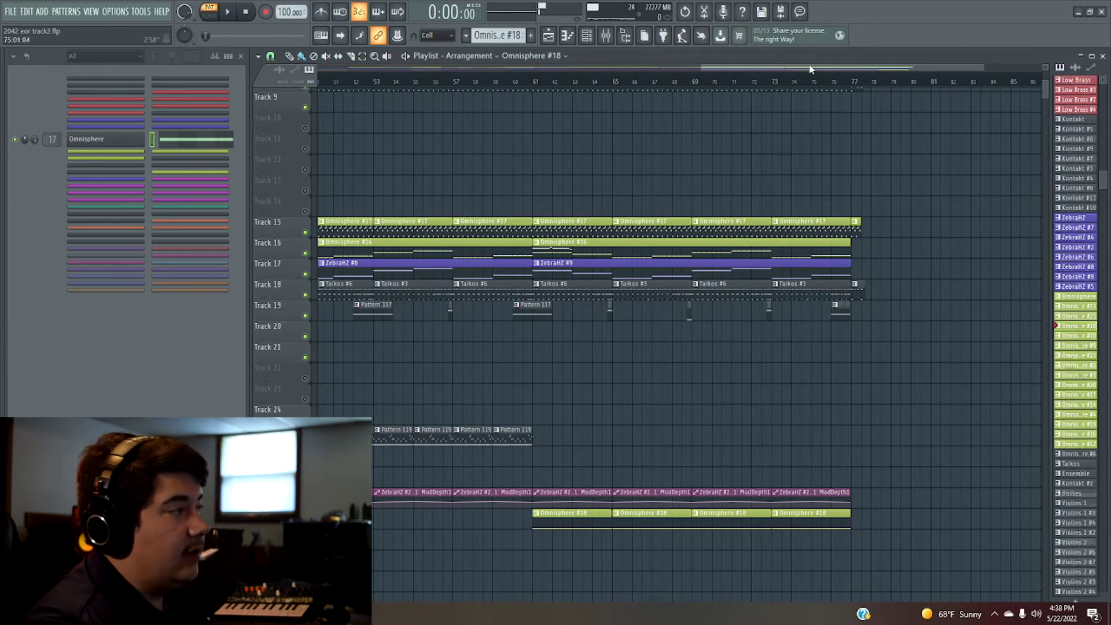
# - Examine the sustained note of Omnisphere #18 in the piano roll and close it
pyautogui.click(199, 140)
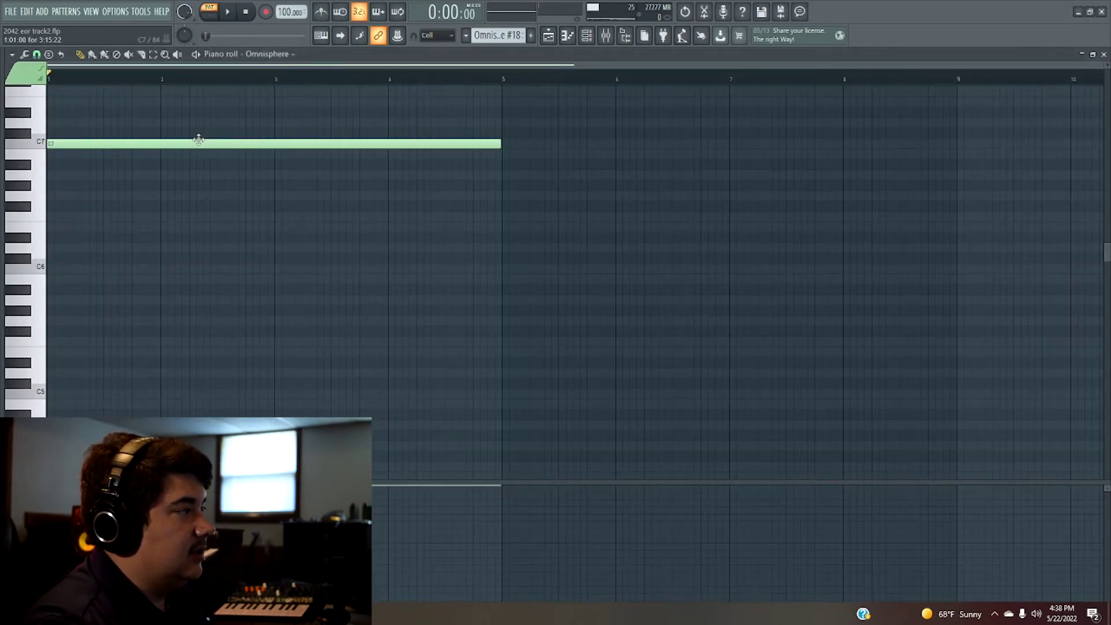
pyautogui.scroll(3, 211, 192)
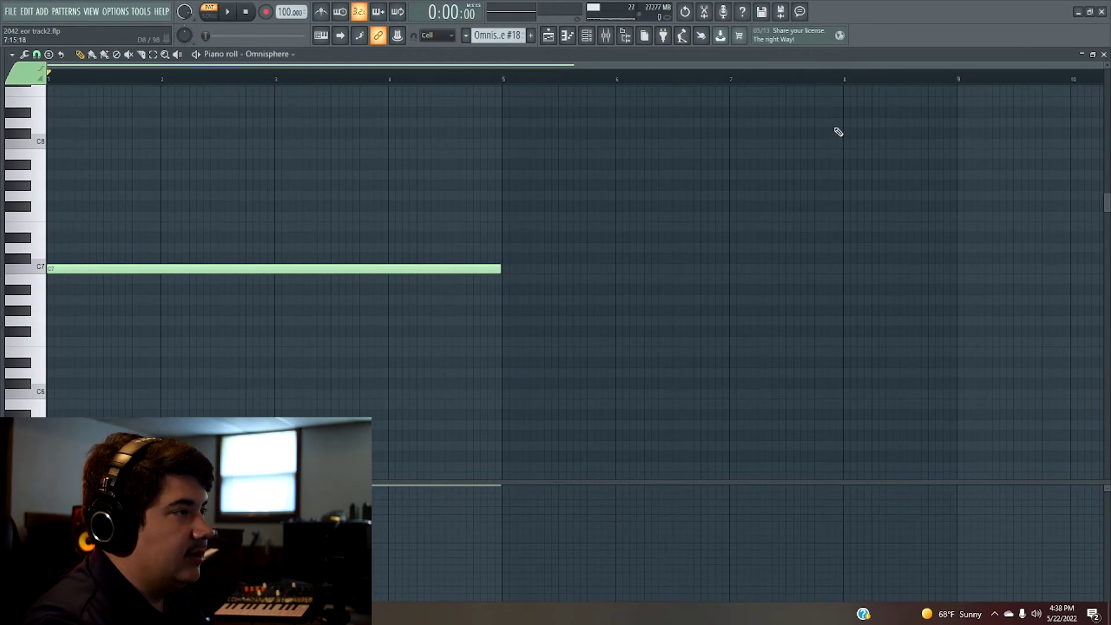
pyautogui.click(1103, 54)
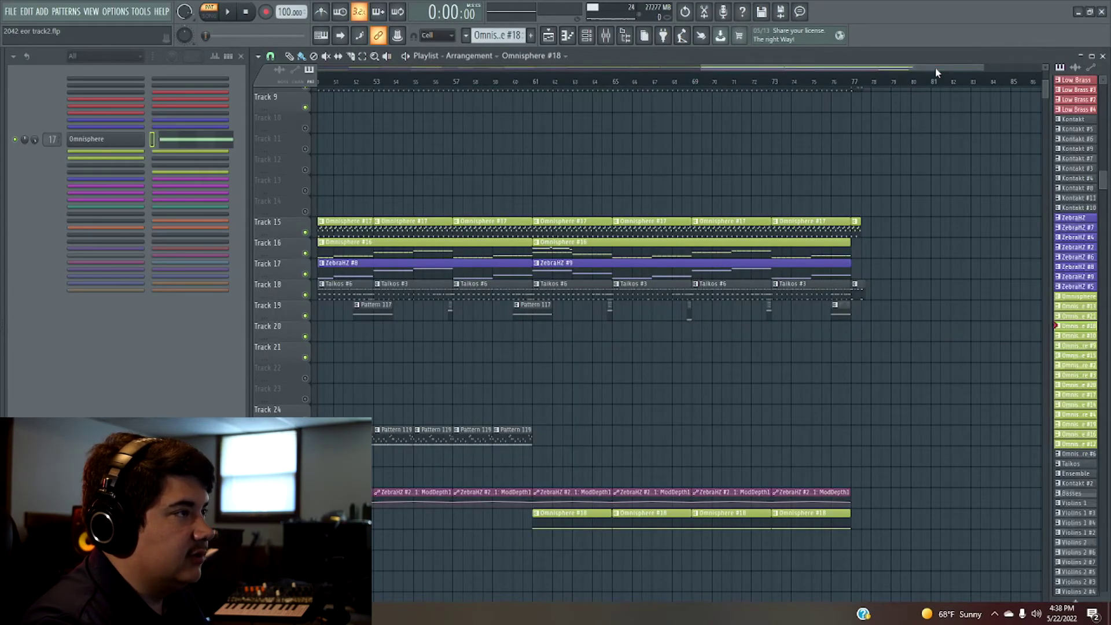
# - Select Kontakt #10 and then Taikos #6 around bar 61, play the Taikos #6 pattern alone, and stop
pyautogui.moveTo(935, 67); pyautogui.dragTo(1012, 67)
pyautogui.scroll(4, 918, 160)
pyautogui.click(487, 241)
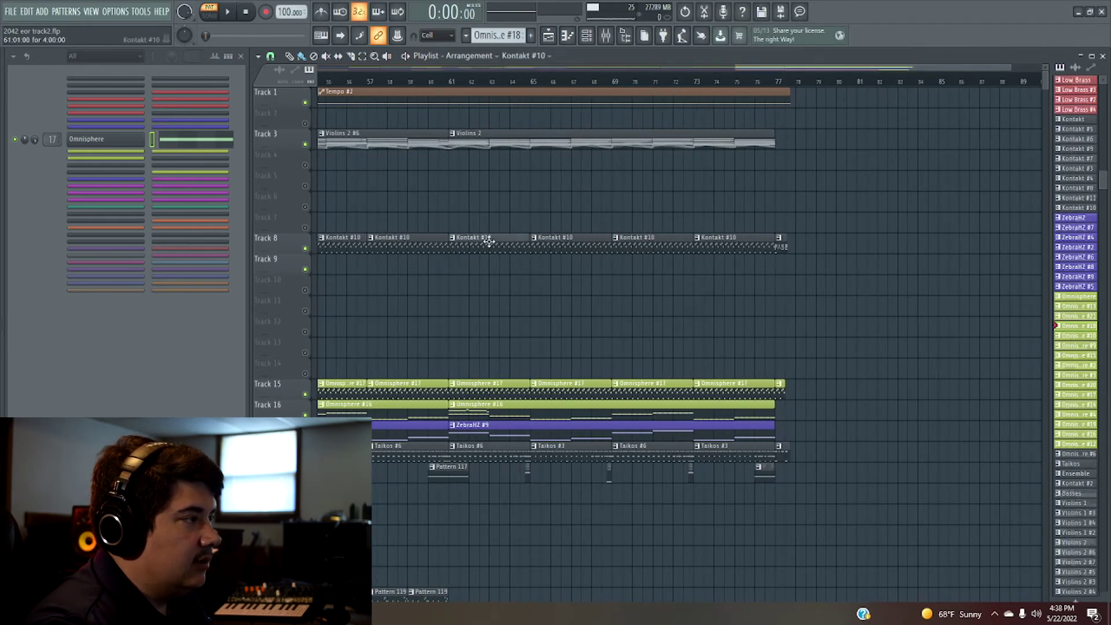
pyautogui.scroll(-1, 495, 427)
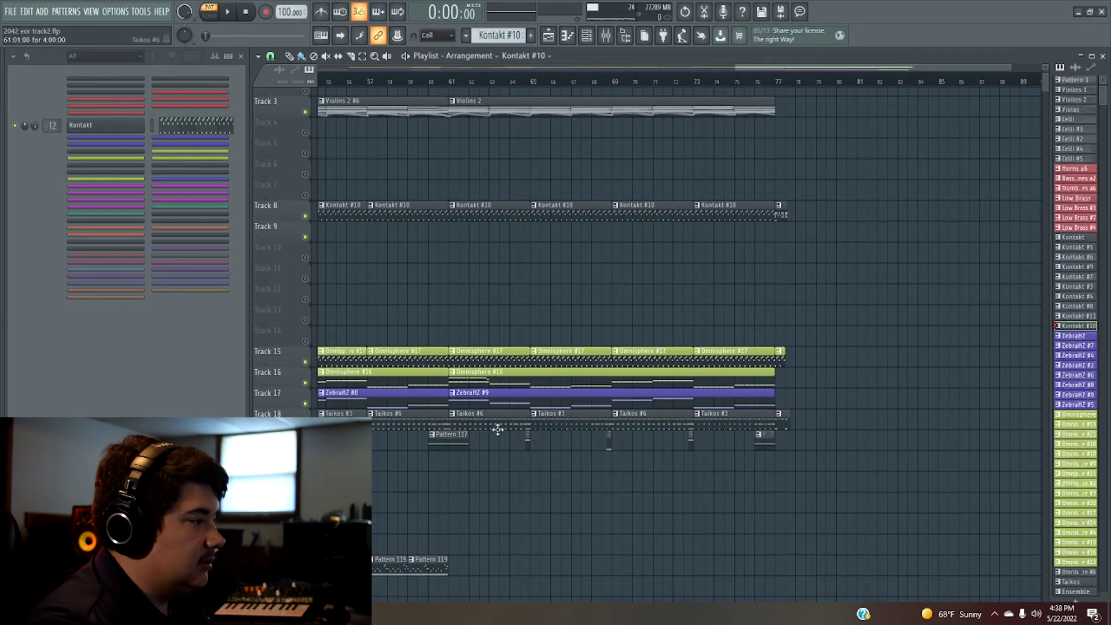
pyautogui.scroll(1, 494, 441)
pyautogui.click(494, 442)
pyautogui.click(227, 12)
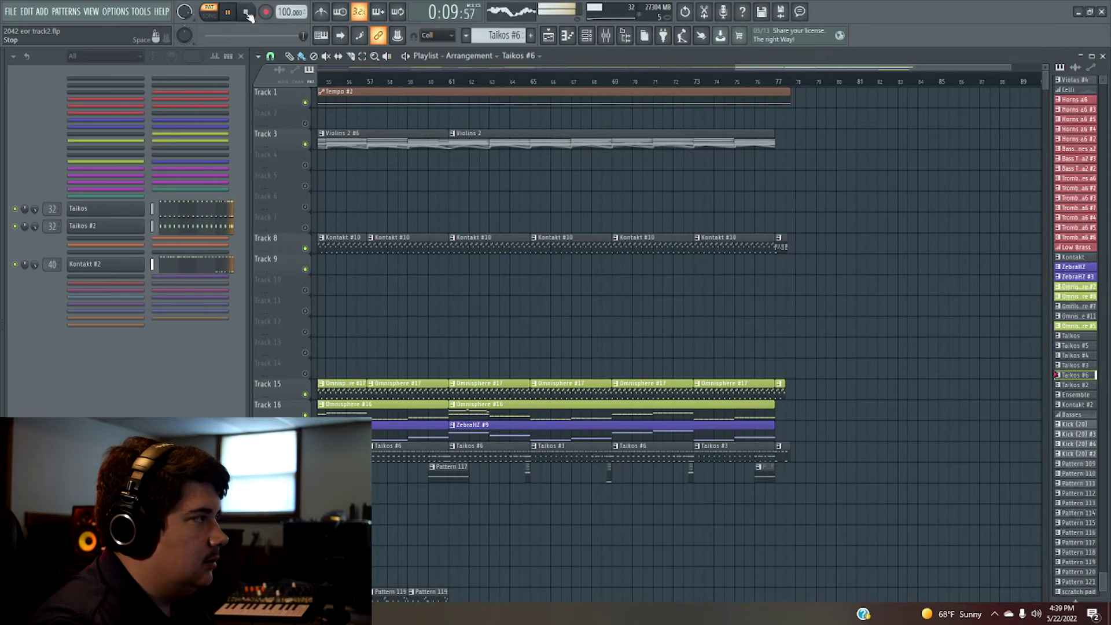
pyautogui.click(247, 15)
# - Select the Kontakt #10 pattern on Track 8, play it alone briefly, and stop
pyautogui.click(473, 250)
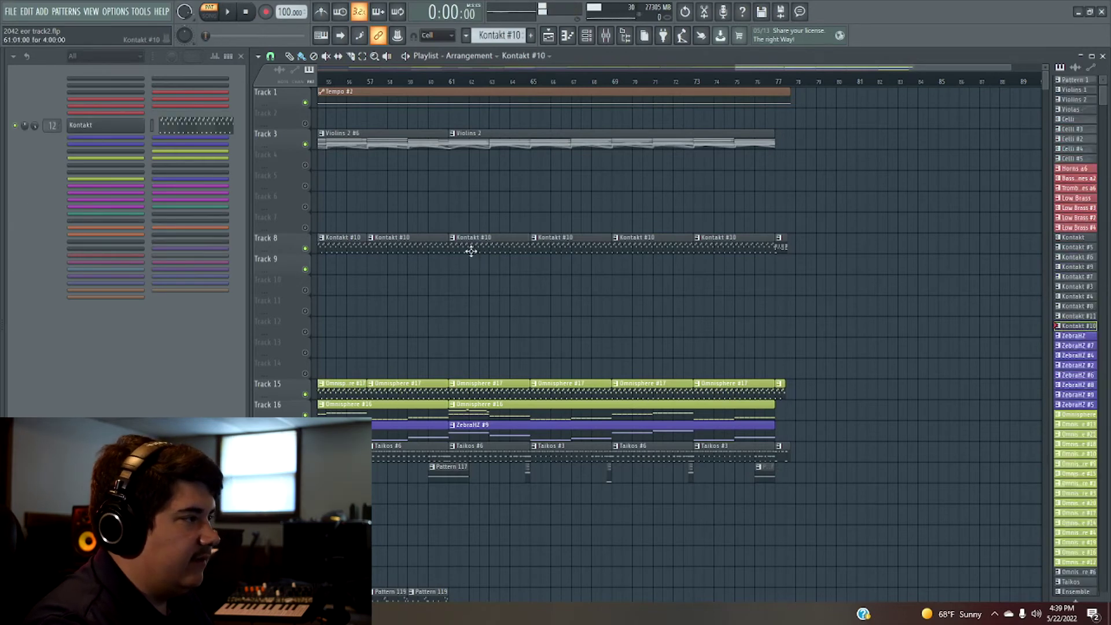
pyautogui.click(227, 11)
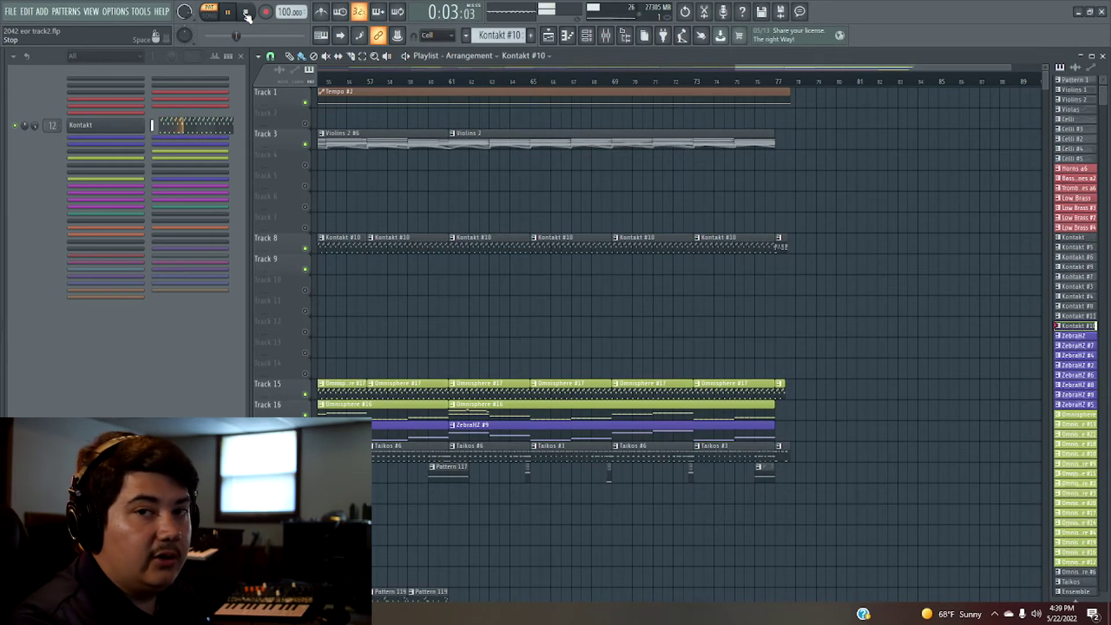
pyautogui.click(248, 14)
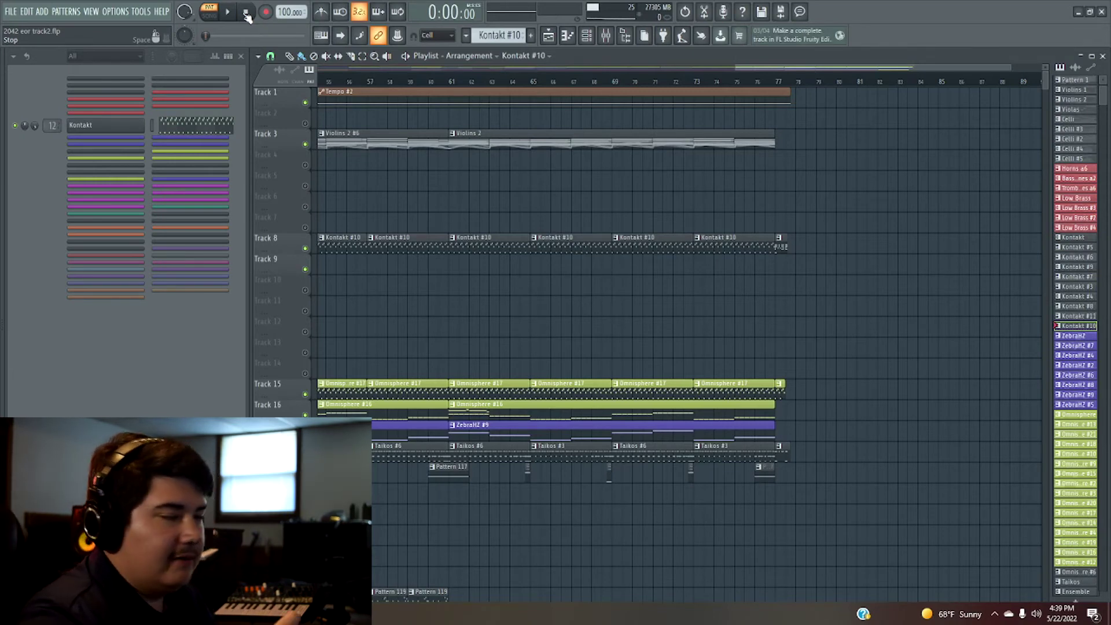
# - Replay Kontakt #10 while viewing its Spitfire Symphonic Strings Short Spiccato instrument, close the plugin, and stop playback
pyautogui.press('space')
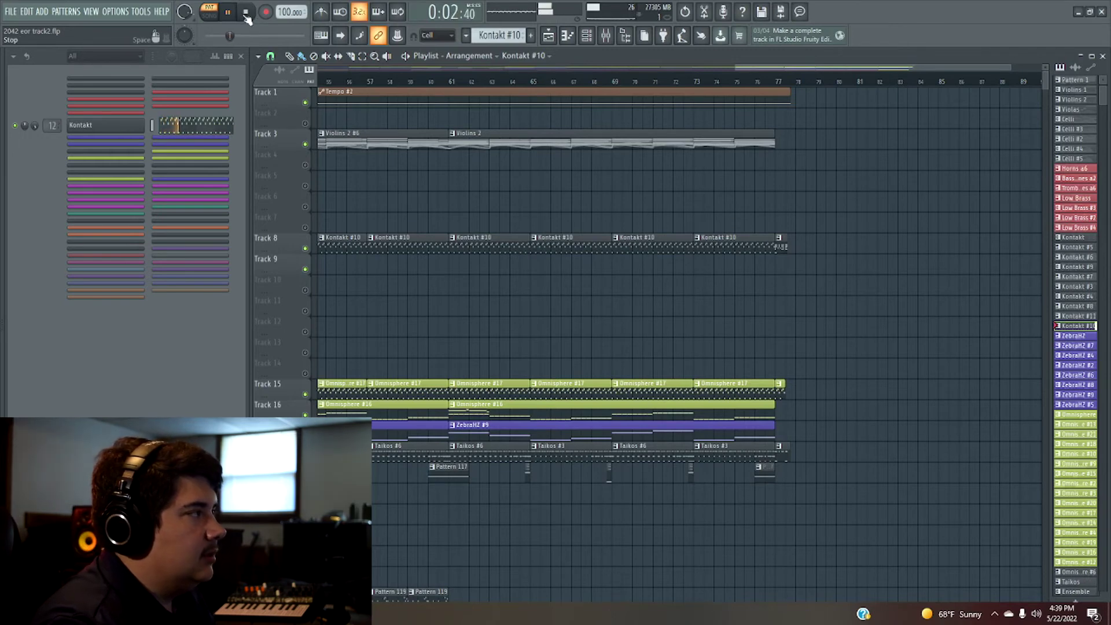
pyautogui.click(95, 127)
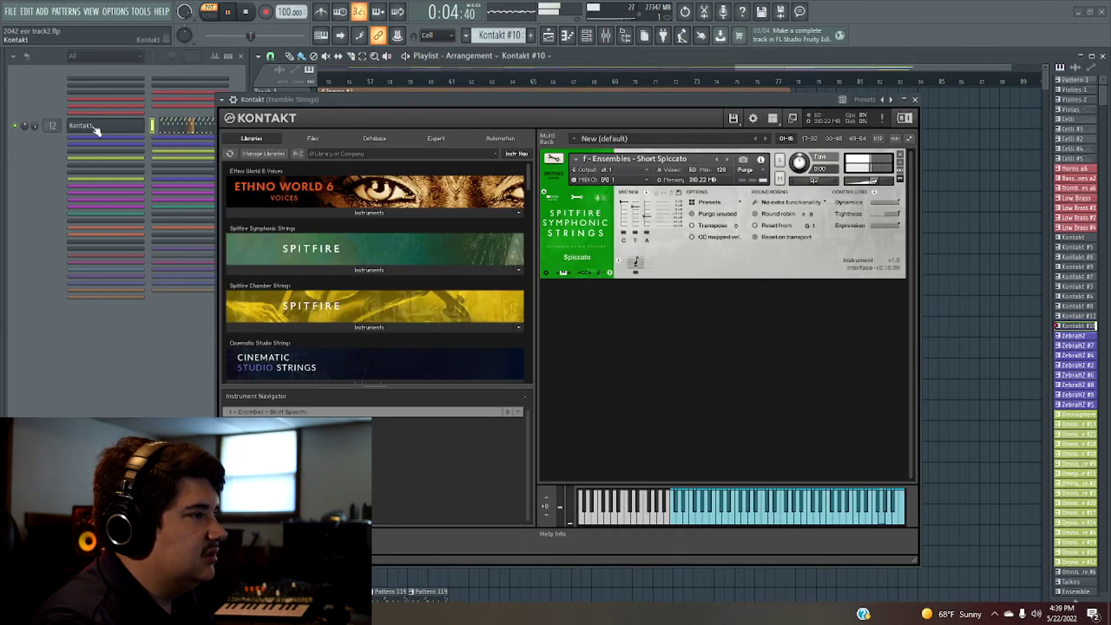
pyautogui.moveTo(373, 97); pyautogui.dragTo(348, 98)
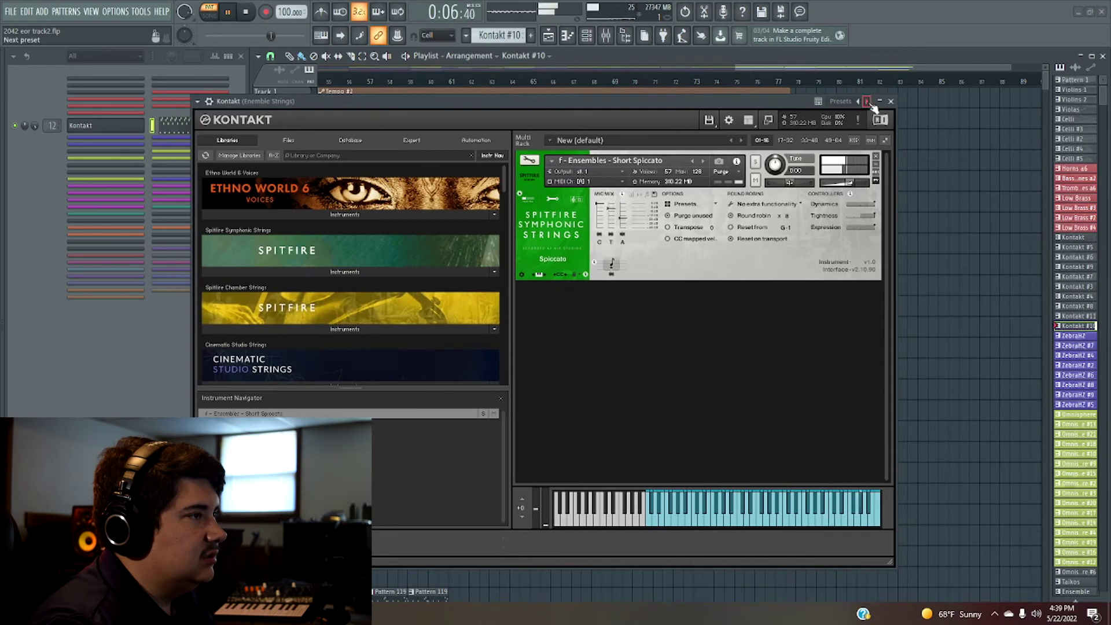
pyautogui.click(891, 101)
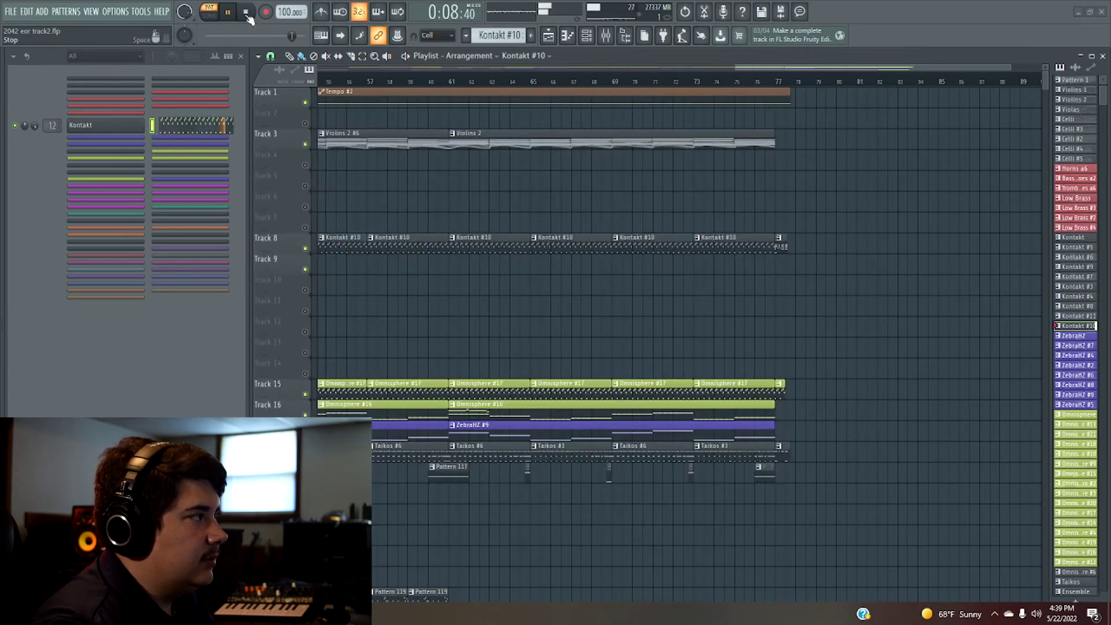
pyautogui.press('space')
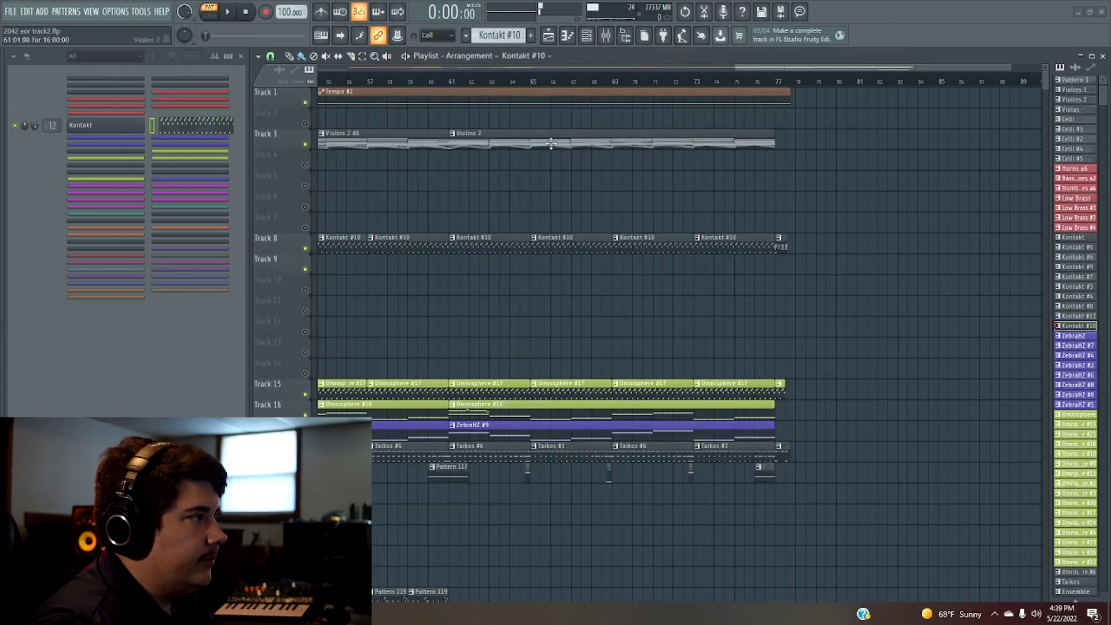
# - Play the Omnisphere #16 pattern on Track 16 alone, stop, and select the ZebraHZ #9 pattern on Track 17
pyautogui.scroll(-3, 637, 238)
pyautogui.click(516, 346)
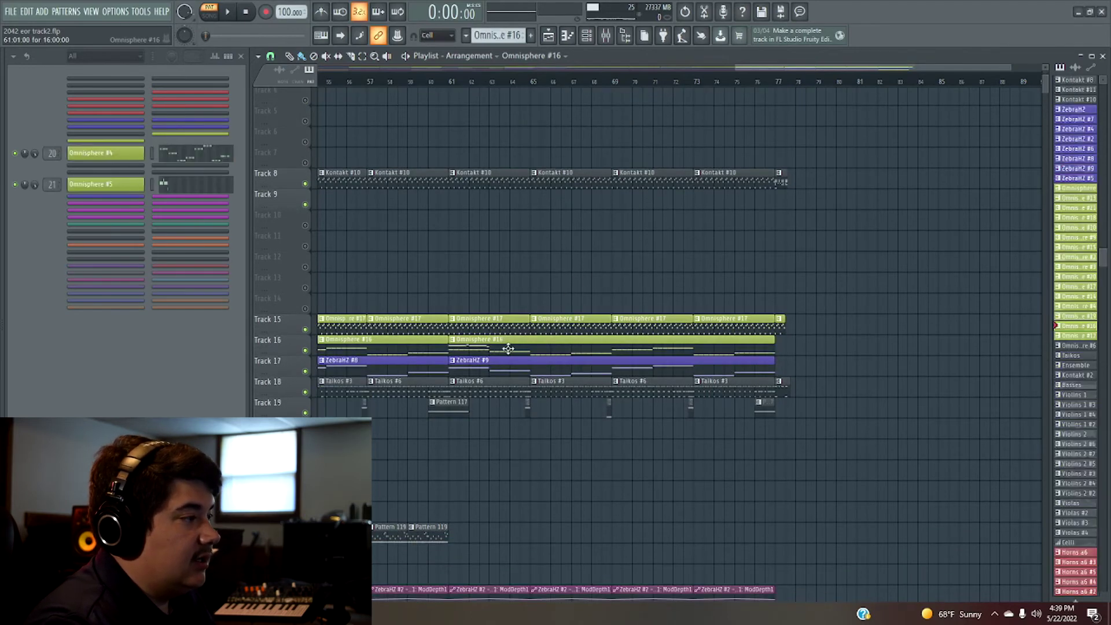
pyautogui.click(227, 12)
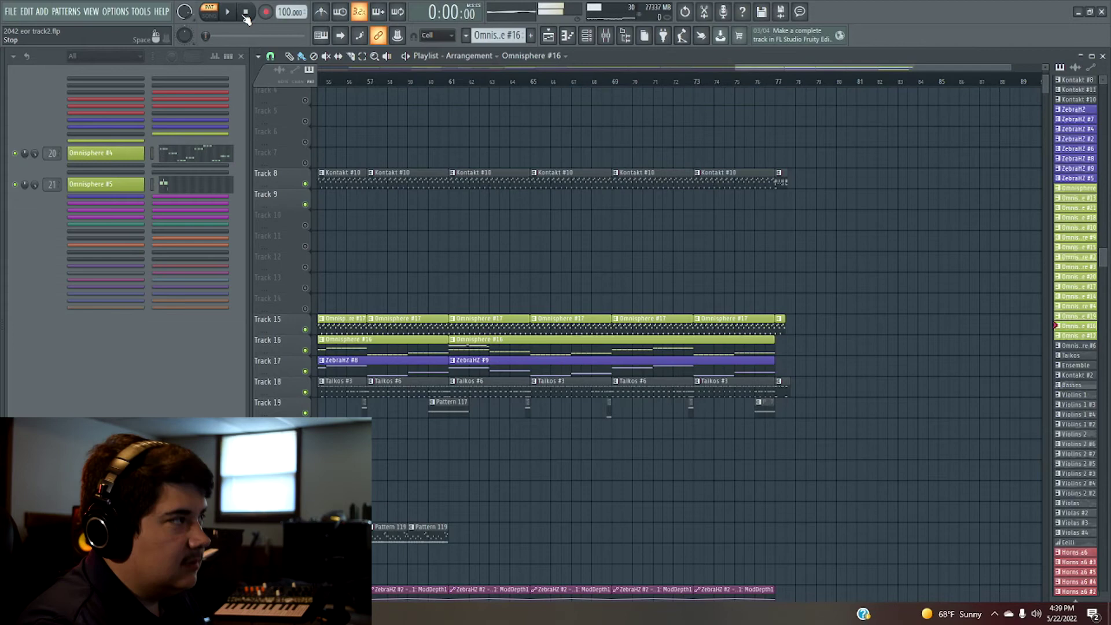
pyautogui.click(246, 16)
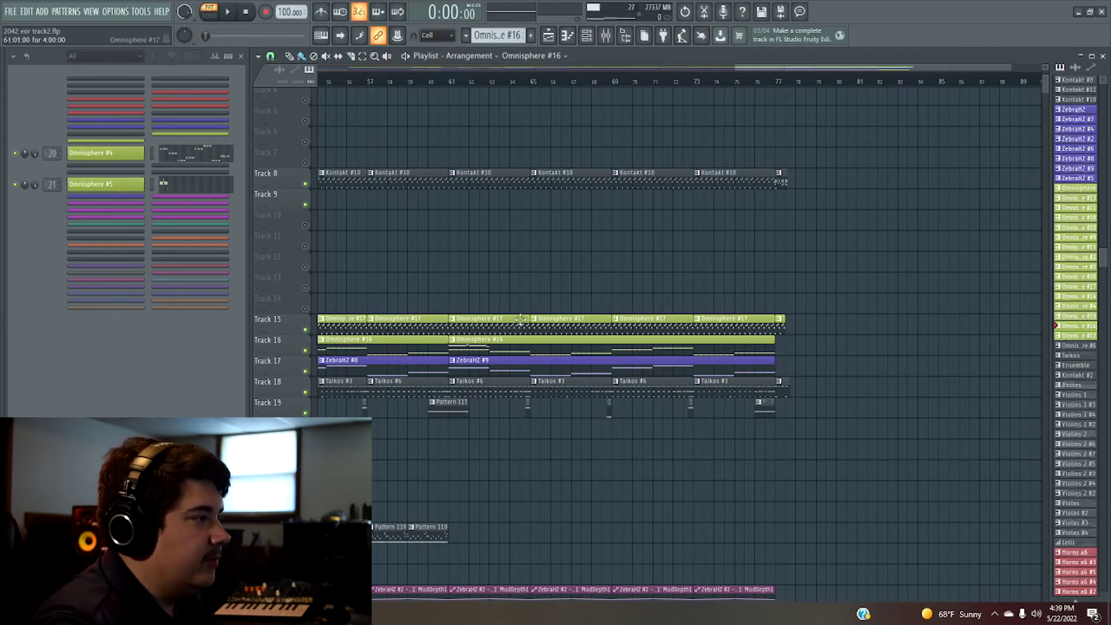
pyautogui.click(512, 364)
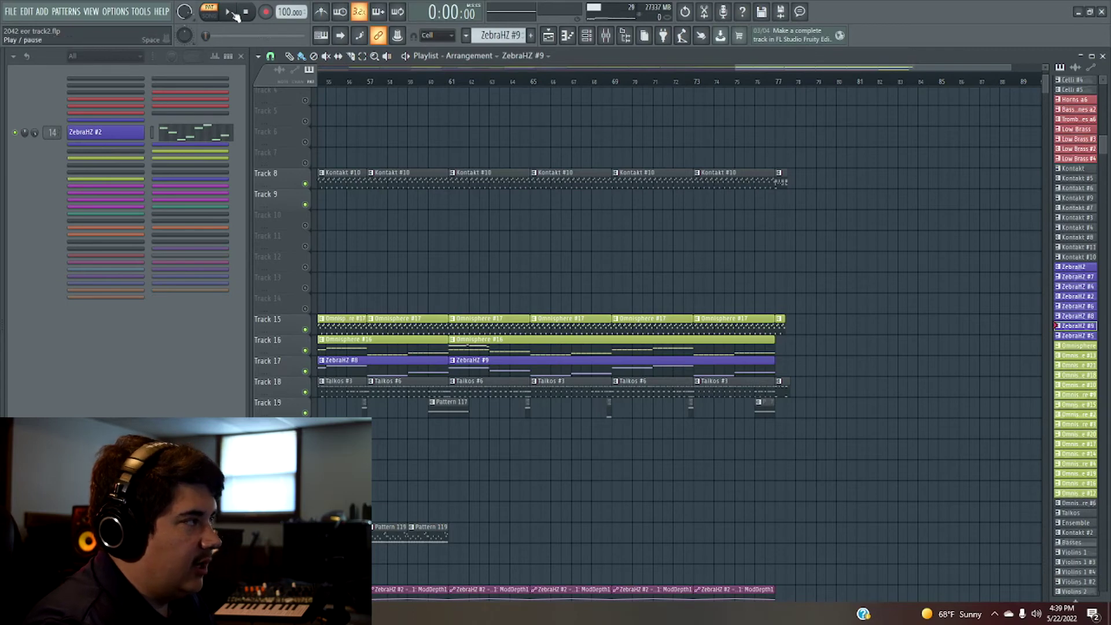
# - Play the full arrangement in song mode from bar 61 and review the layered tracks during playback
pyautogui.scroll(3, 479, 197)
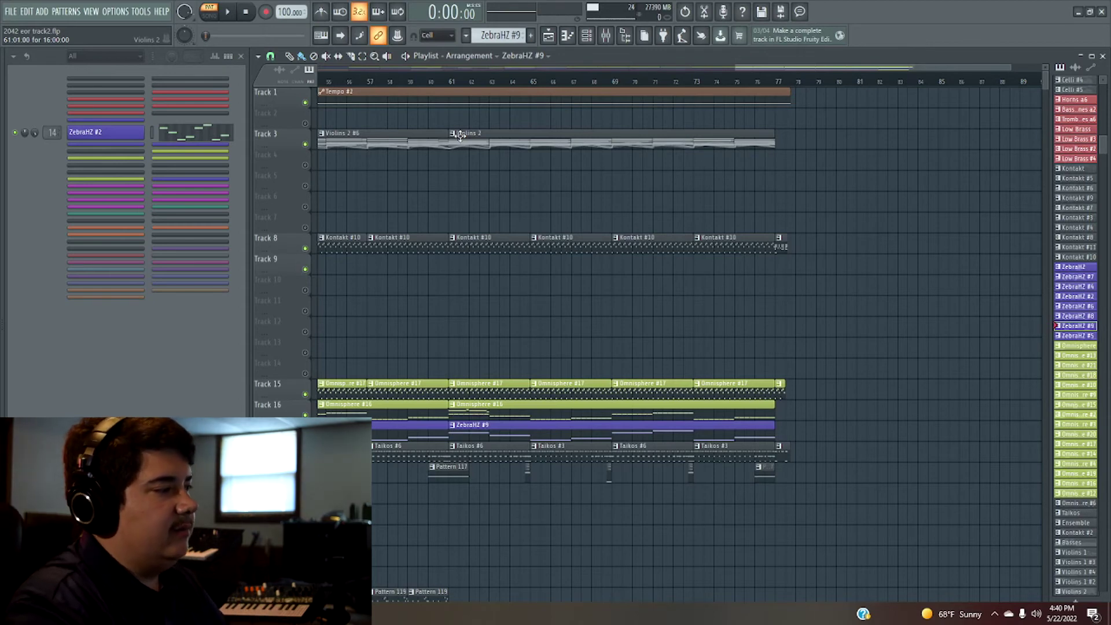
pyautogui.click(449, 76)
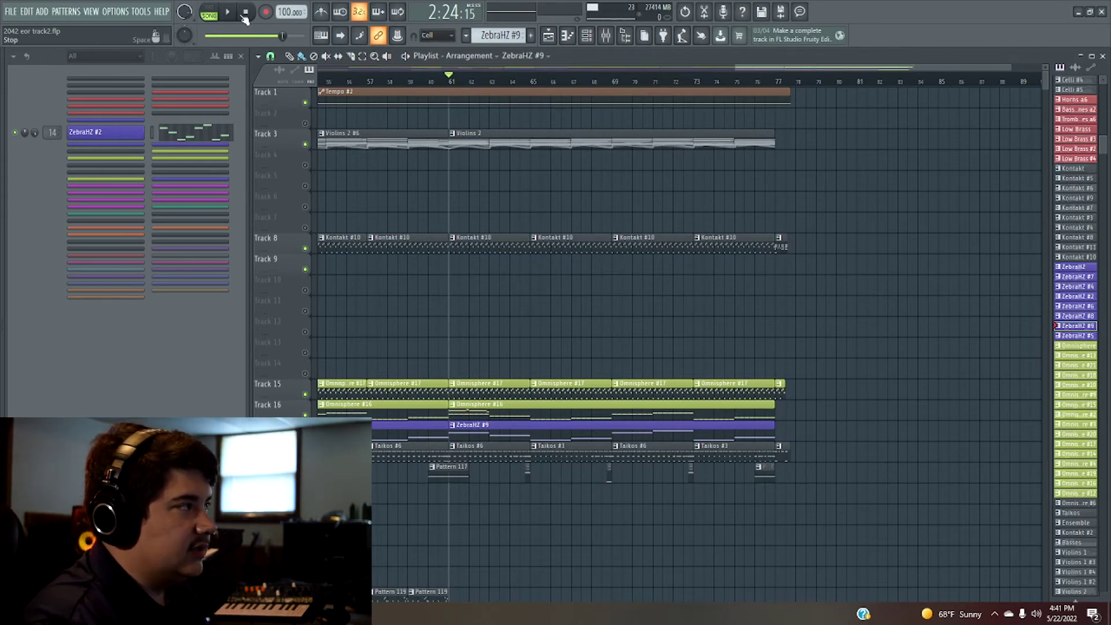
pyautogui.press('space')
pyautogui.moveTo(803, 68); pyautogui.dragTo(813, 70)
pyautogui.scroll(-2, 875, 234)
pyautogui.scroll(-2, 873, 235)
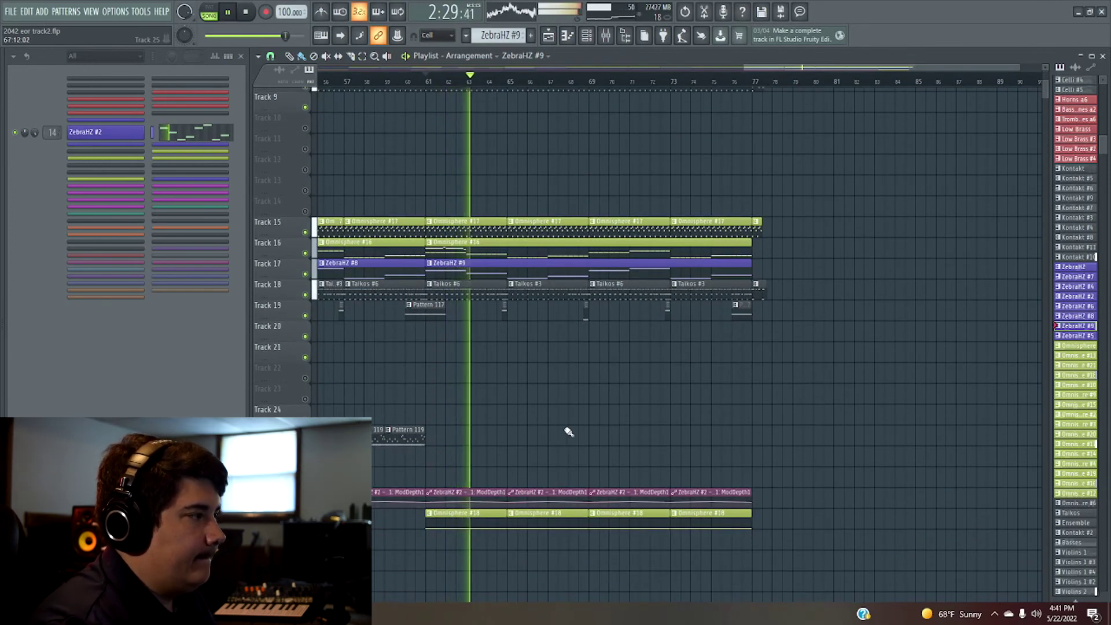
pyautogui.scroll(5, 552, 431)
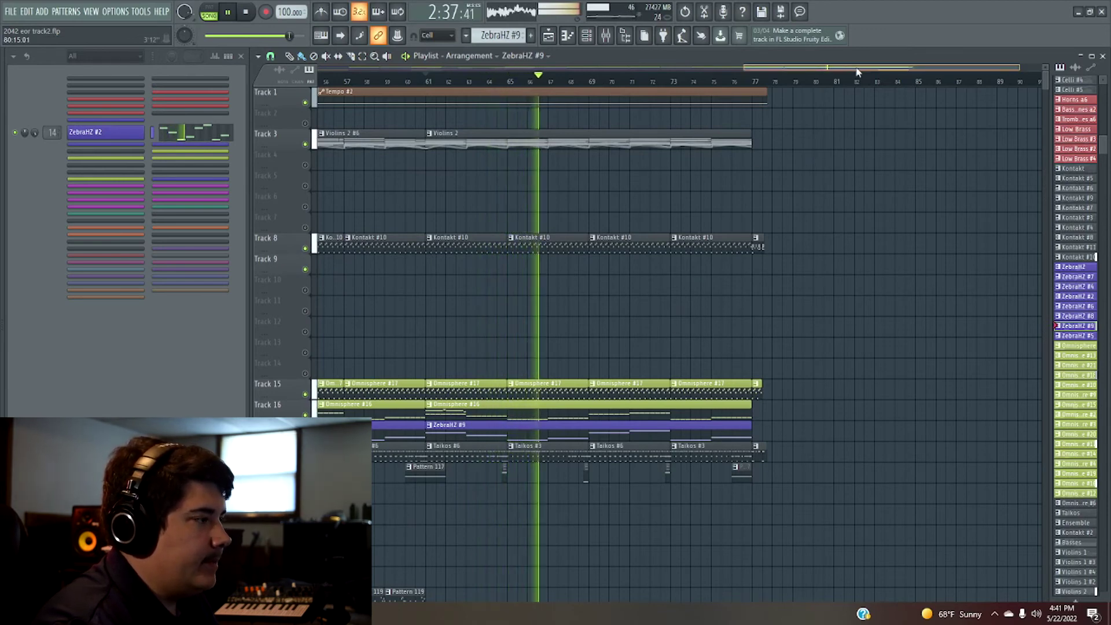
pyautogui.moveTo(857, 72); pyautogui.dragTo(811, 80)
pyautogui.scroll(-4, 962, 225)
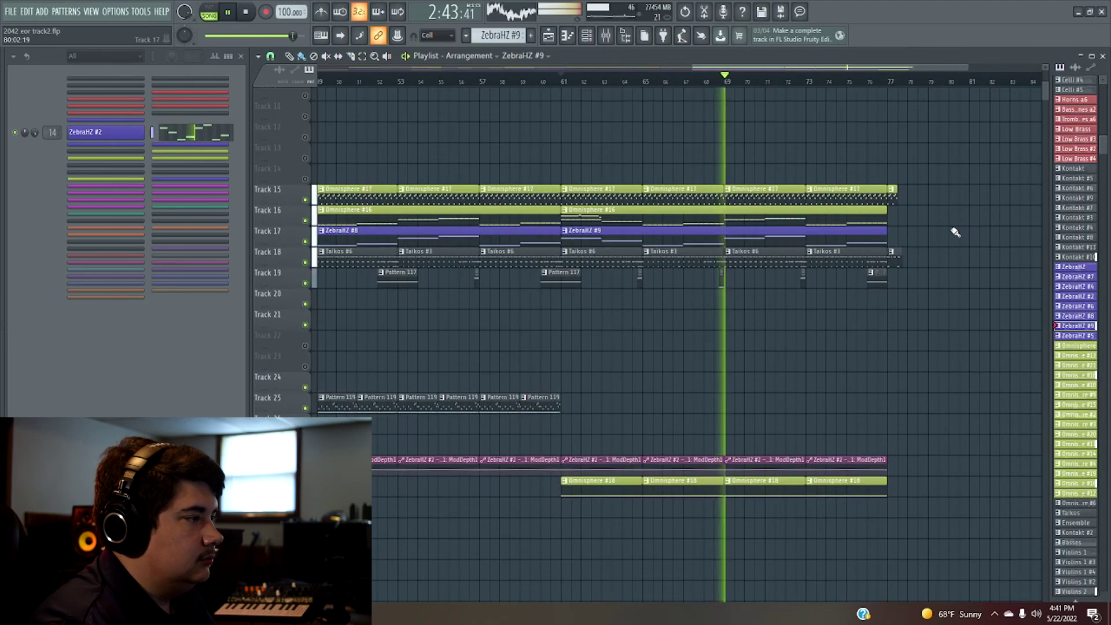
pyautogui.scroll(4, 955, 232)
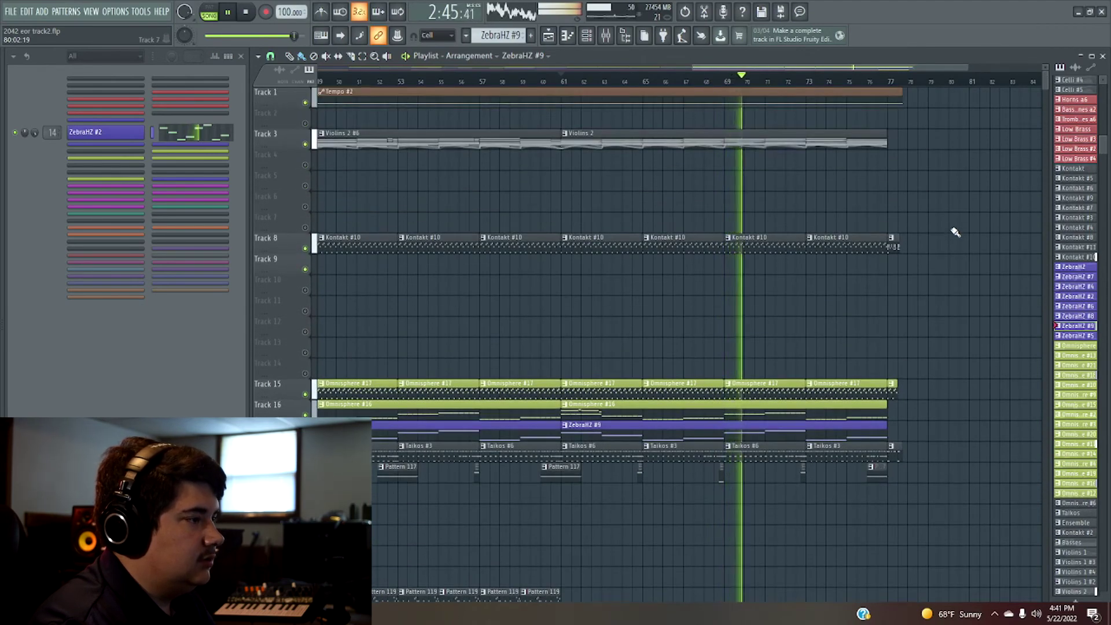
# - Select the Violins 2 pattern on Track 3 during playback and stop the song
pyautogui.click(764, 142)
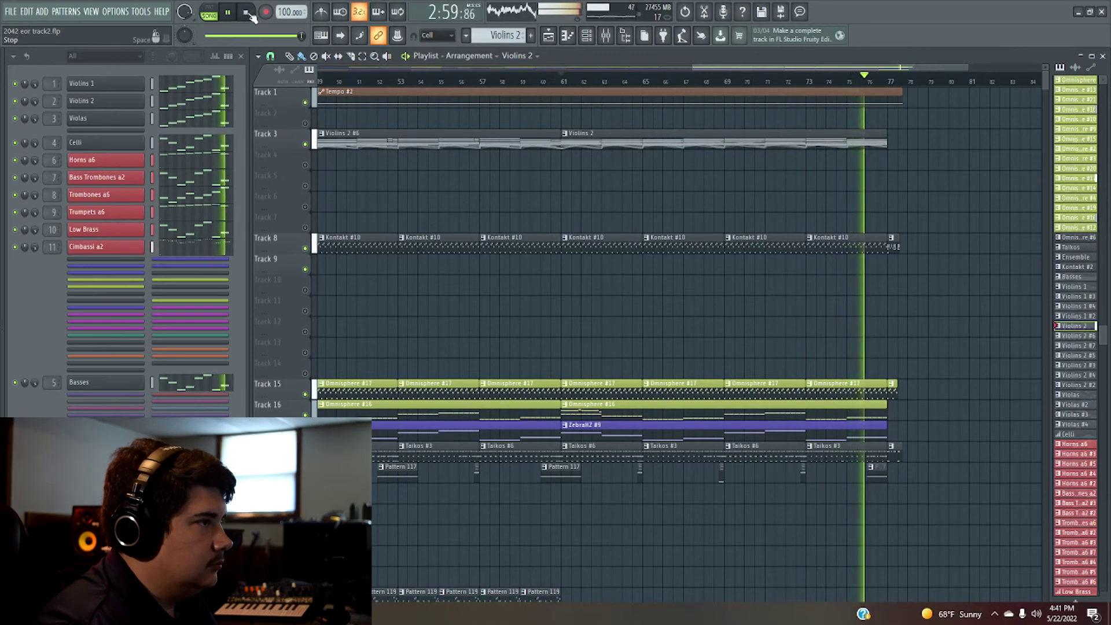
pyautogui.click(259, 17)
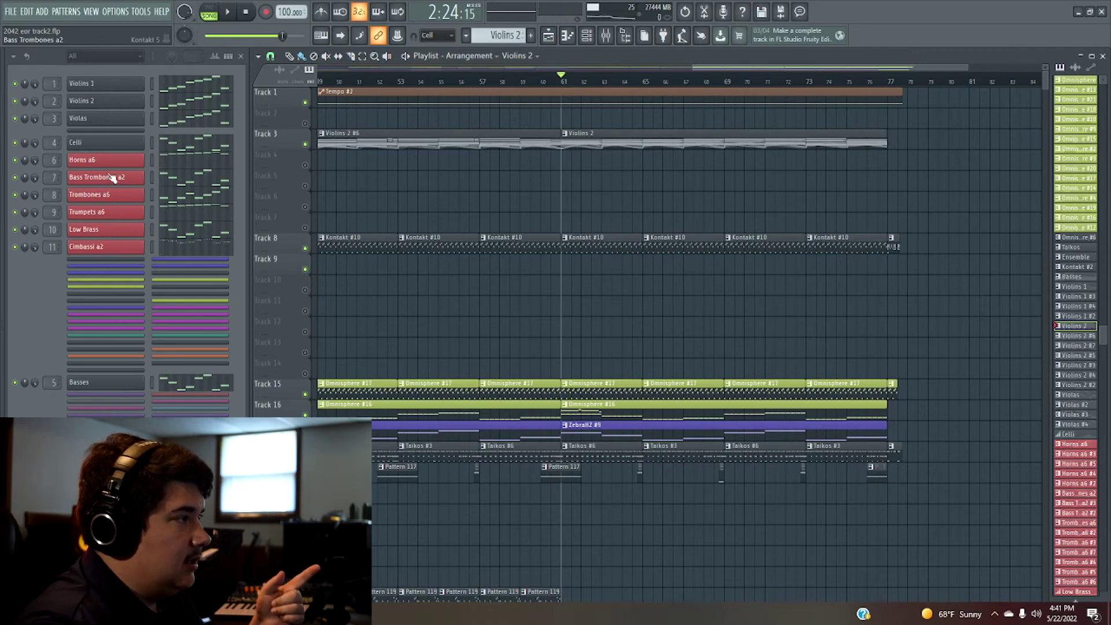
pyautogui.moveTo(781, 68); pyautogui.dragTo(785, 69)
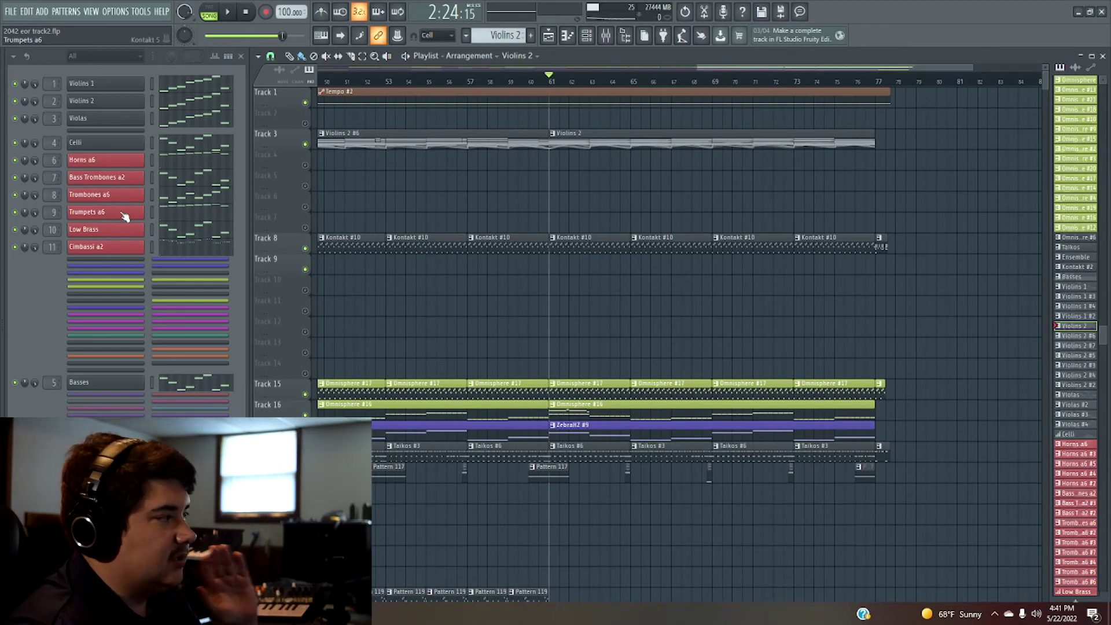
# - Open the Low Brass channel's CineBrass Pro instrument in Kontakt, audition its notes, and close the plugin
pyautogui.click(98, 231)
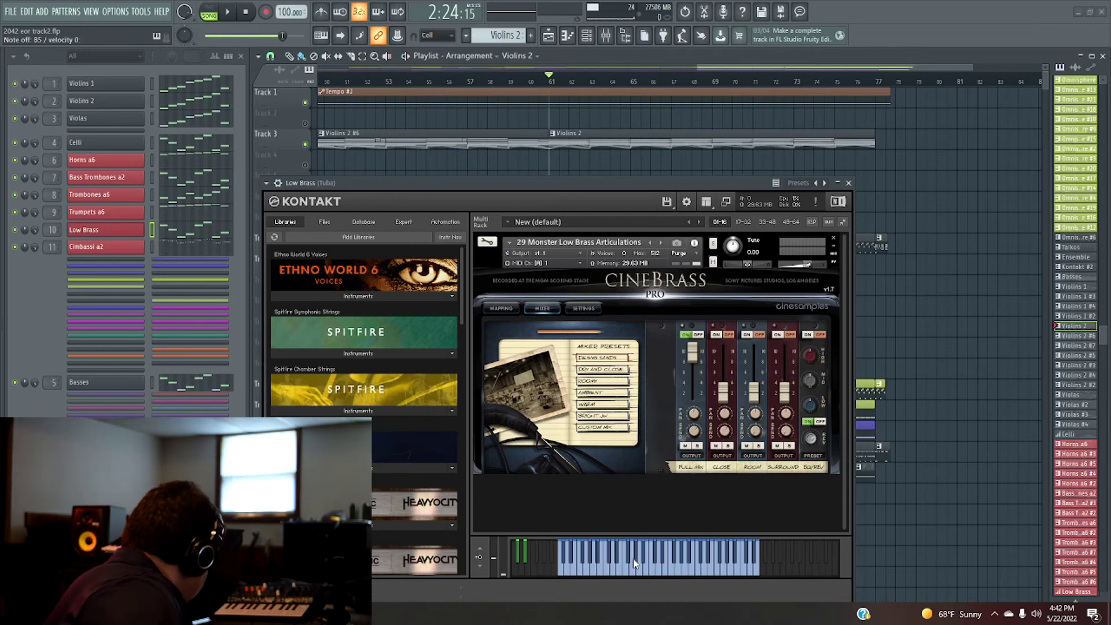
pyautogui.click(604, 563)
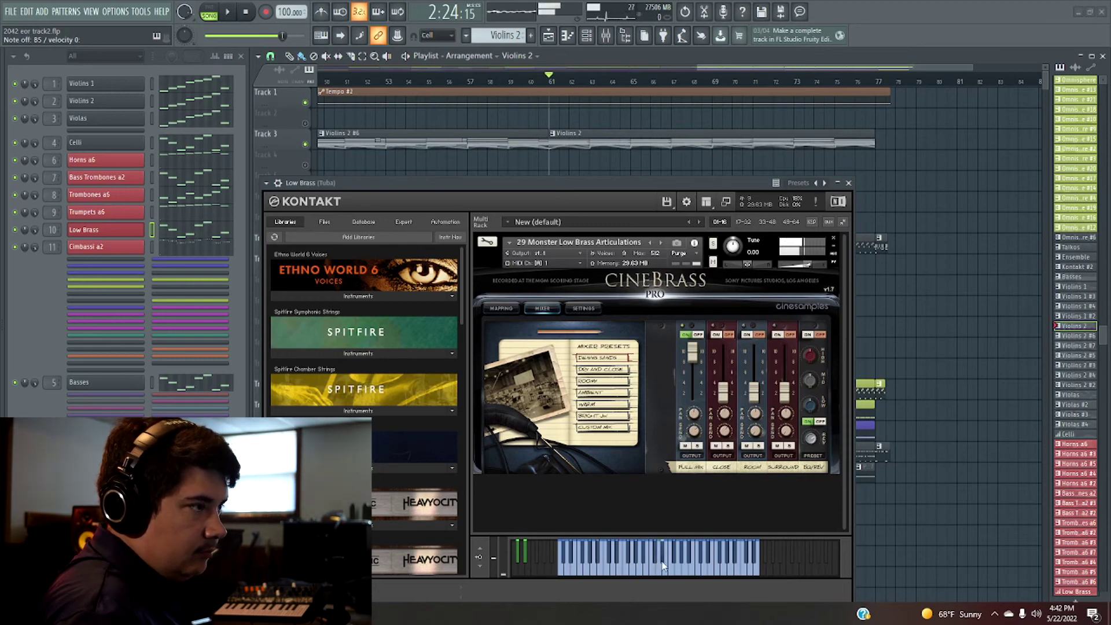
pyautogui.moveTo(560, 184); pyautogui.dragTo(595, 141)
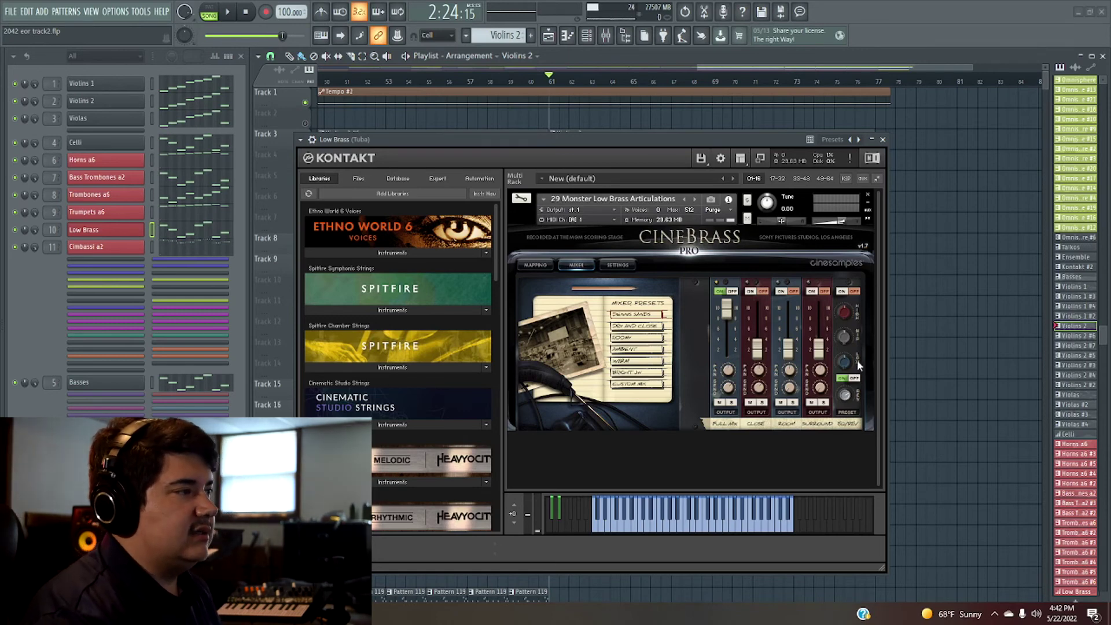
pyautogui.click(882, 140)
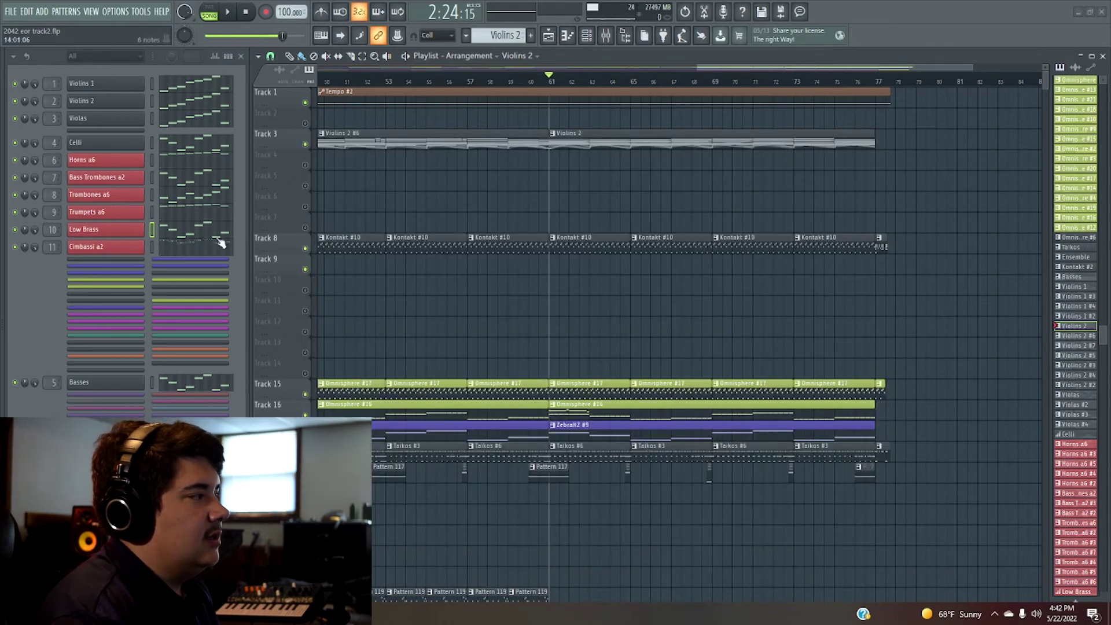
# - Examine the repeated rhythmic notes of Cimbassi a2 in the piano roll
pyautogui.click(194, 247)
pyautogui.moveTo(510, 68); pyautogui.dragTo(861, 76)
pyautogui.scroll(-13, 602, 238)
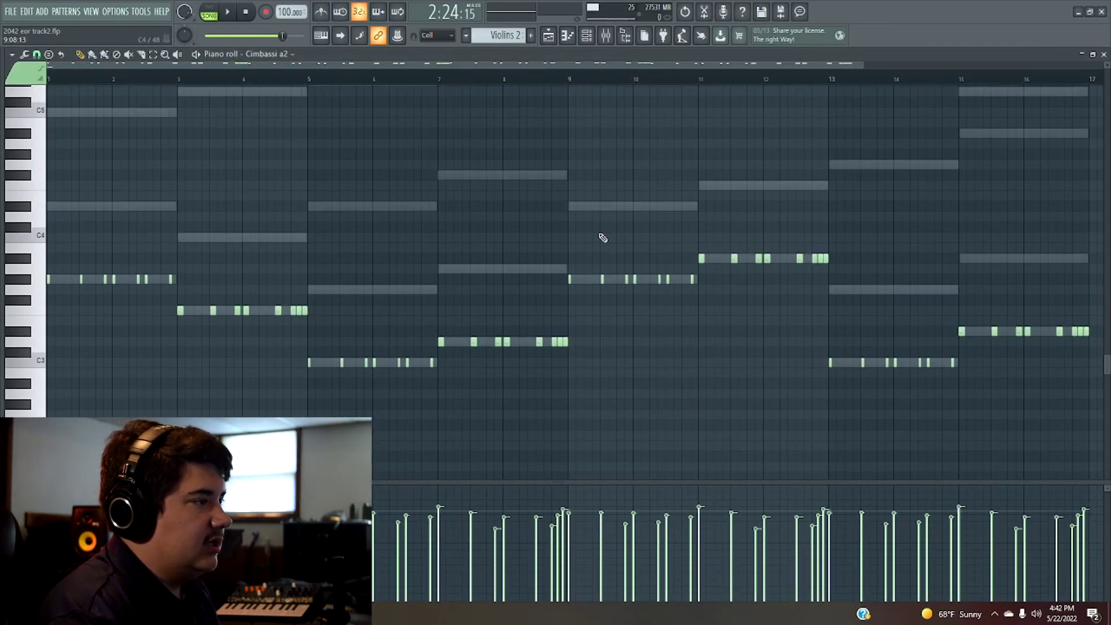
pyautogui.scroll(1, 603, 238)
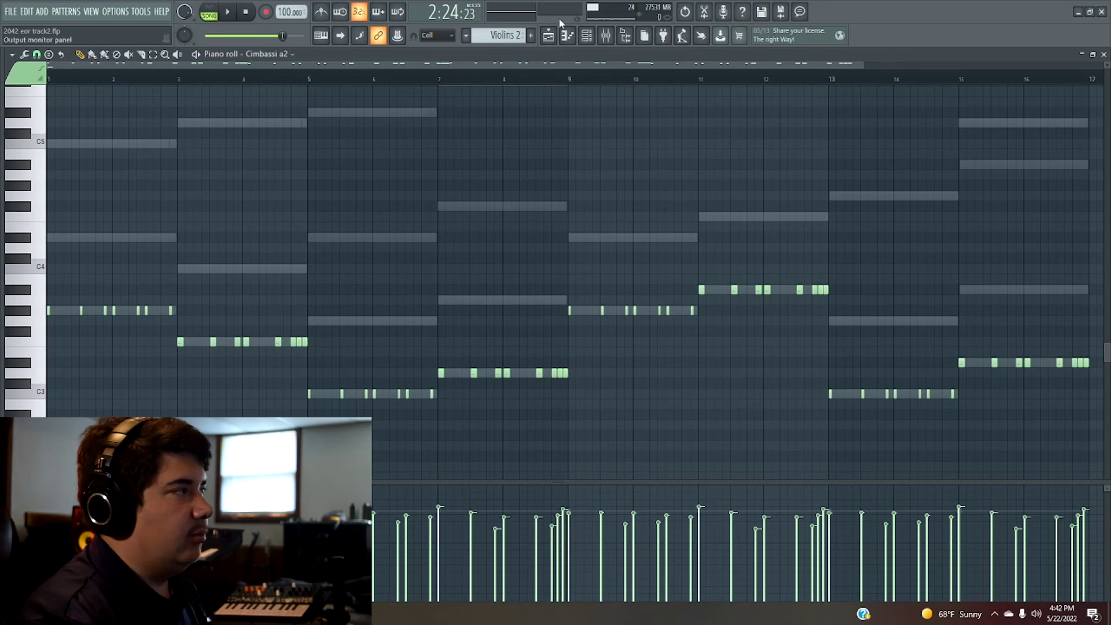
# - Play the Violins 2 pattern alone in pattern mode, stop, and return to the playlist with the channel rack shown
pyautogui.click(245, 12)
pyautogui.click(216, 11)
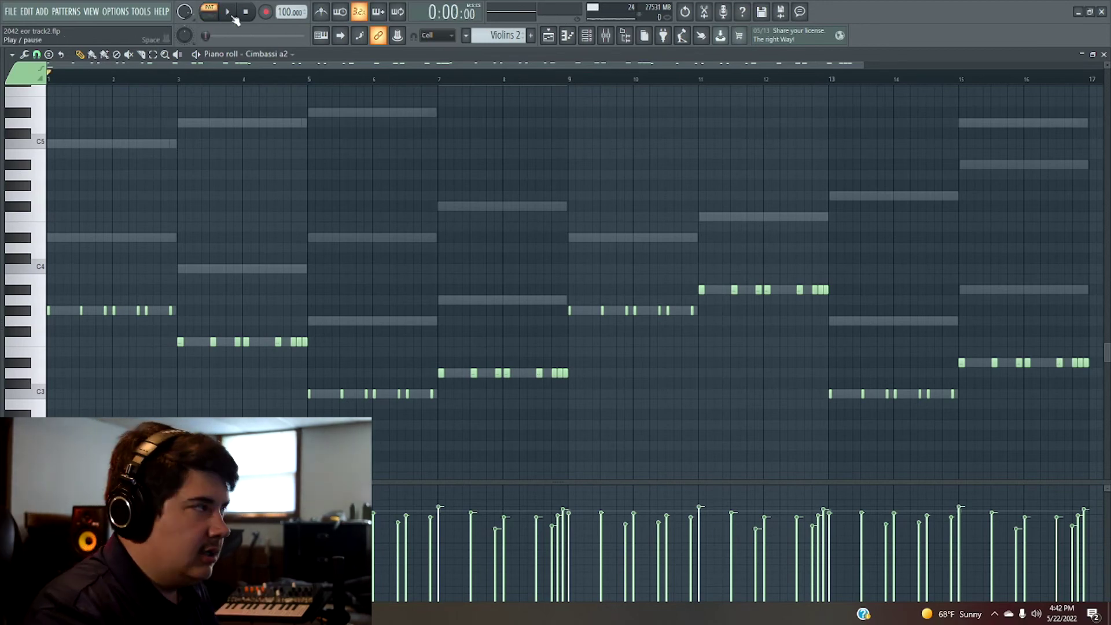
pyautogui.click(231, 14)
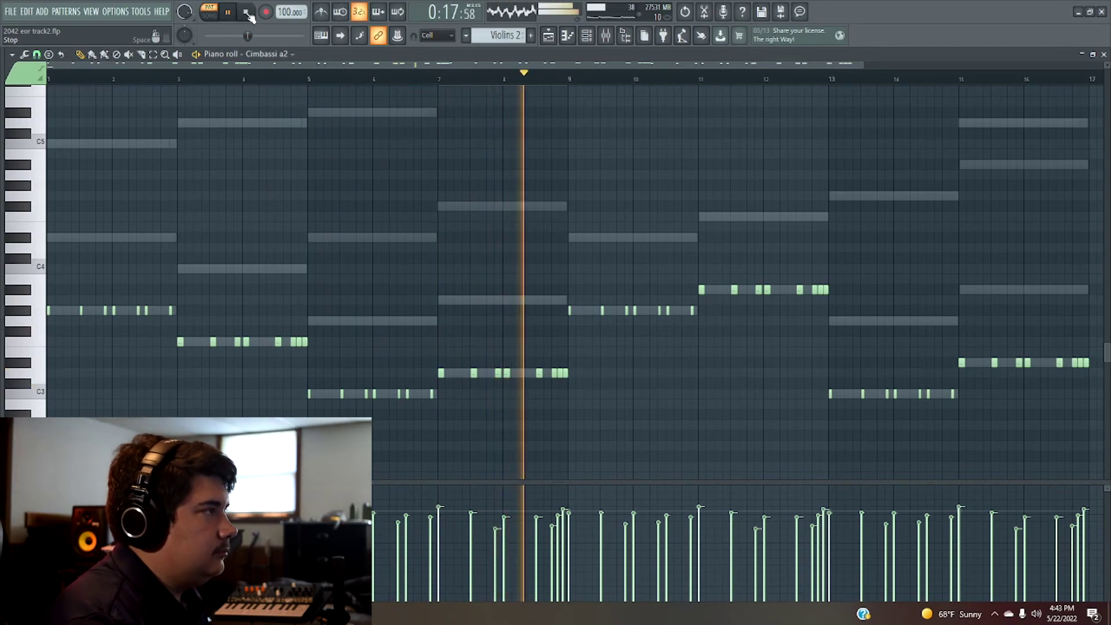
pyautogui.click(247, 13)
pyautogui.click(588, 35)
pyautogui.click(549, 36)
pyautogui.click(587, 39)
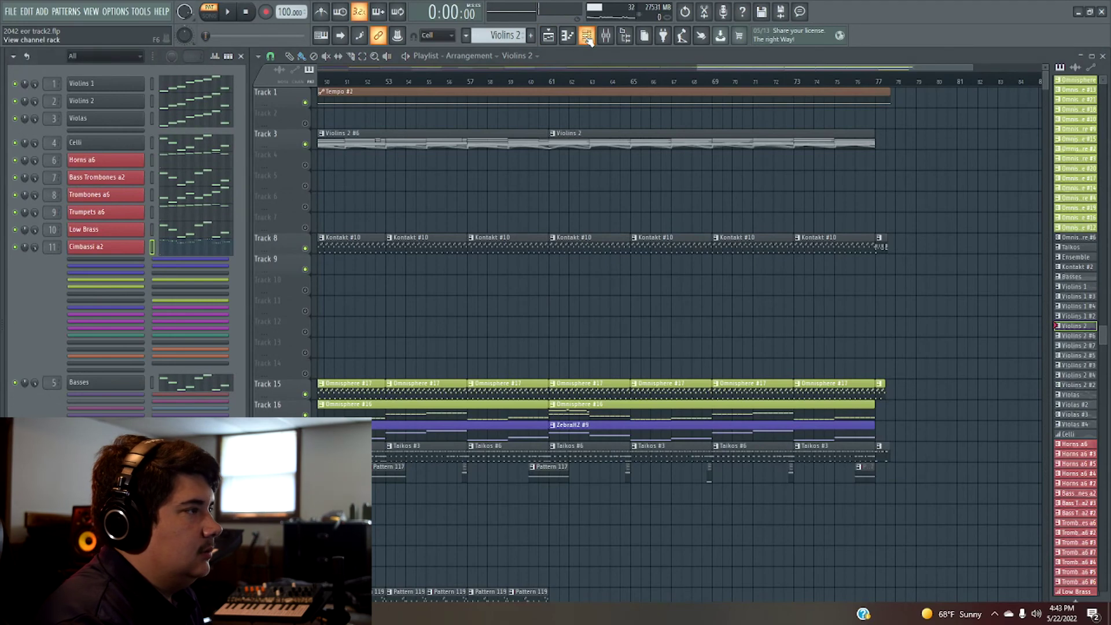
# - Examine the Violas notes in the piano roll against the other channels' ghost notes across all octaves
pyautogui.click(178, 119)
pyautogui.moveTo(862, 65); pyautogui.dragTo(991, 66)
pyautogui.scroll(4, 984, 127)
pyautogui.scroll(-5, 978, 154)
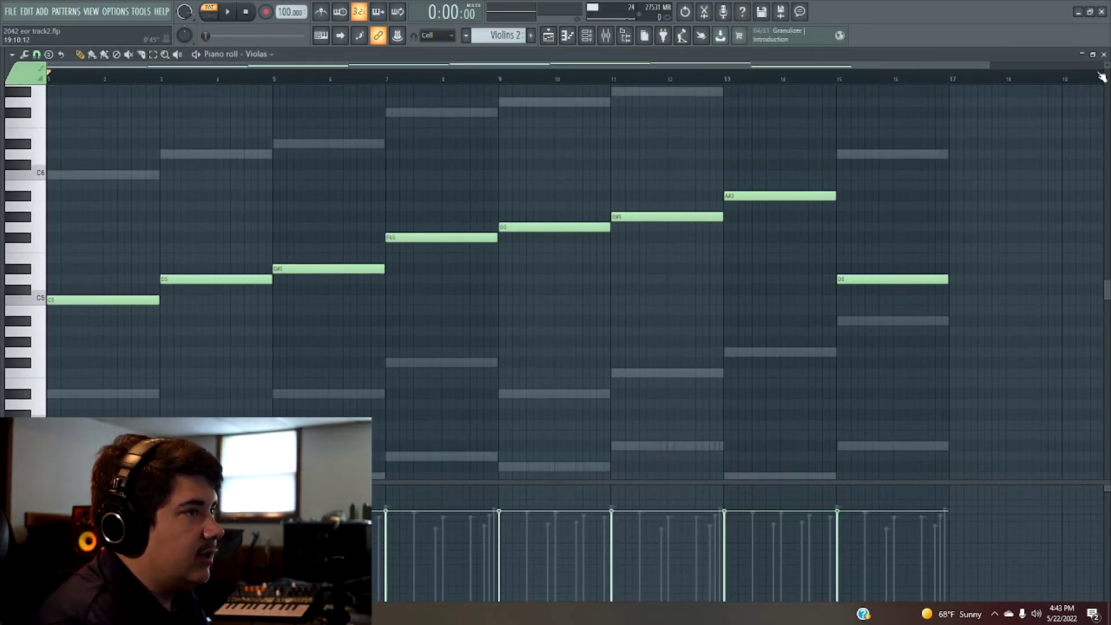
pyautogui.scroll(2, 978, 154)
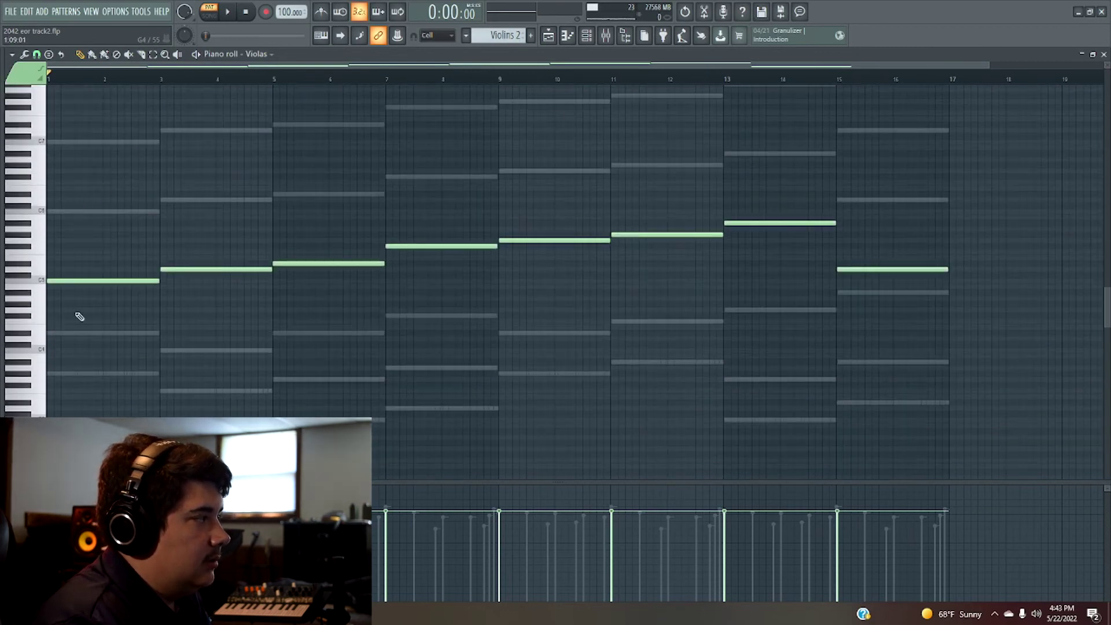
pyautogui.scroll(-3, 81, 376)
pyautogui.scroll(4, 79, 382)
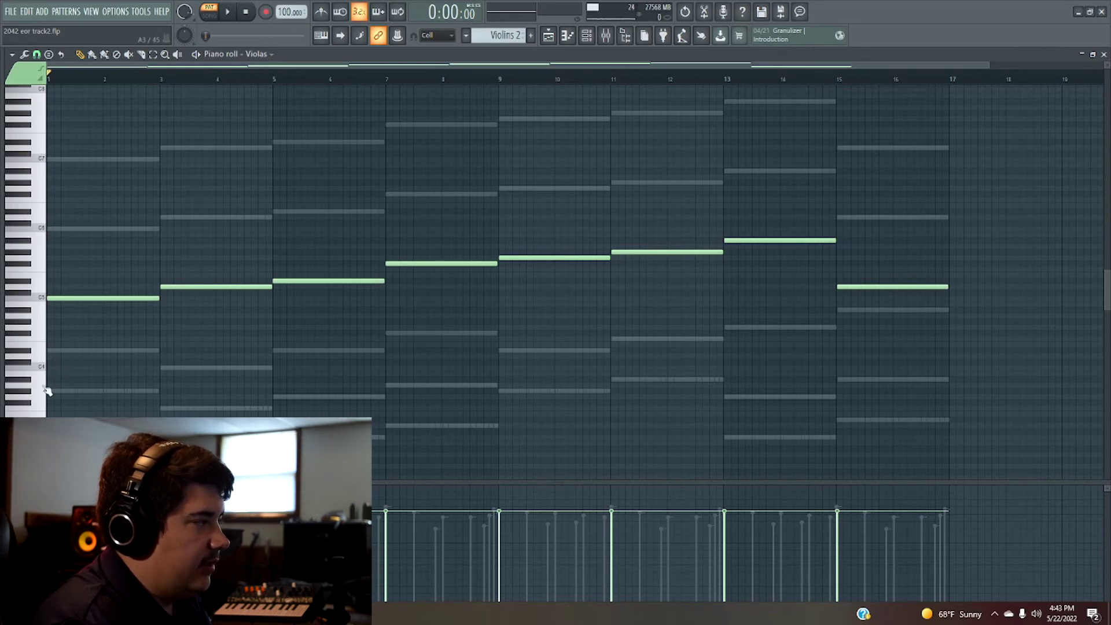
# - Review the string and brass channels in the channel rack and examine the Basses notes in the piano roll
pyautogui.click(586, 35)
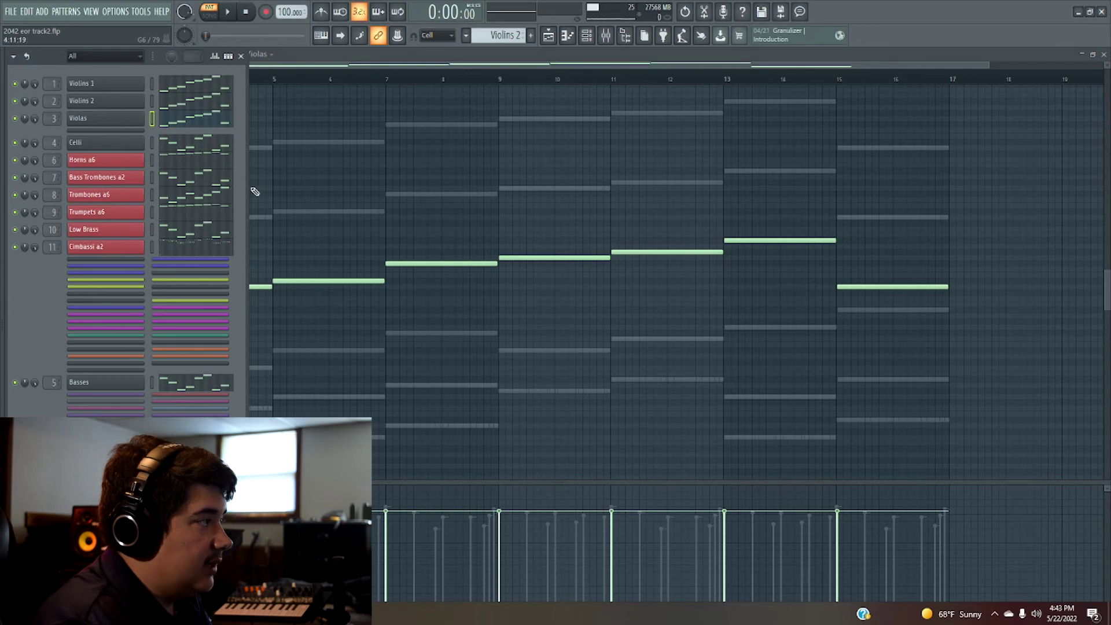
pyautogui.click(318, 67)
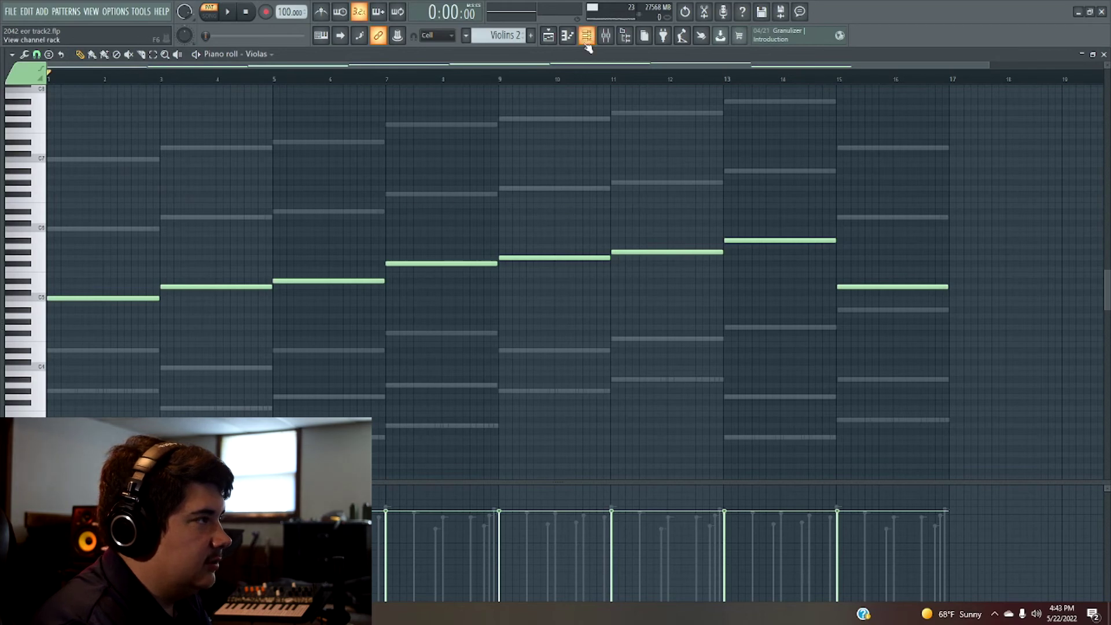
pyautogui.click(586, 35)
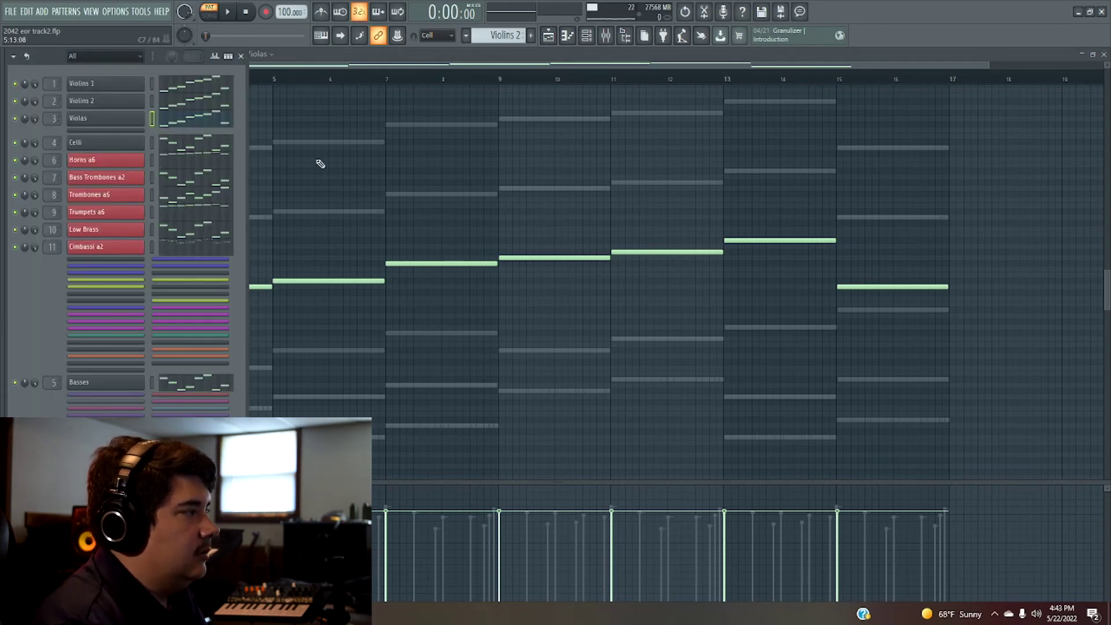
pyautogui.click(592, 37)
pyautogui.click(593, 38)
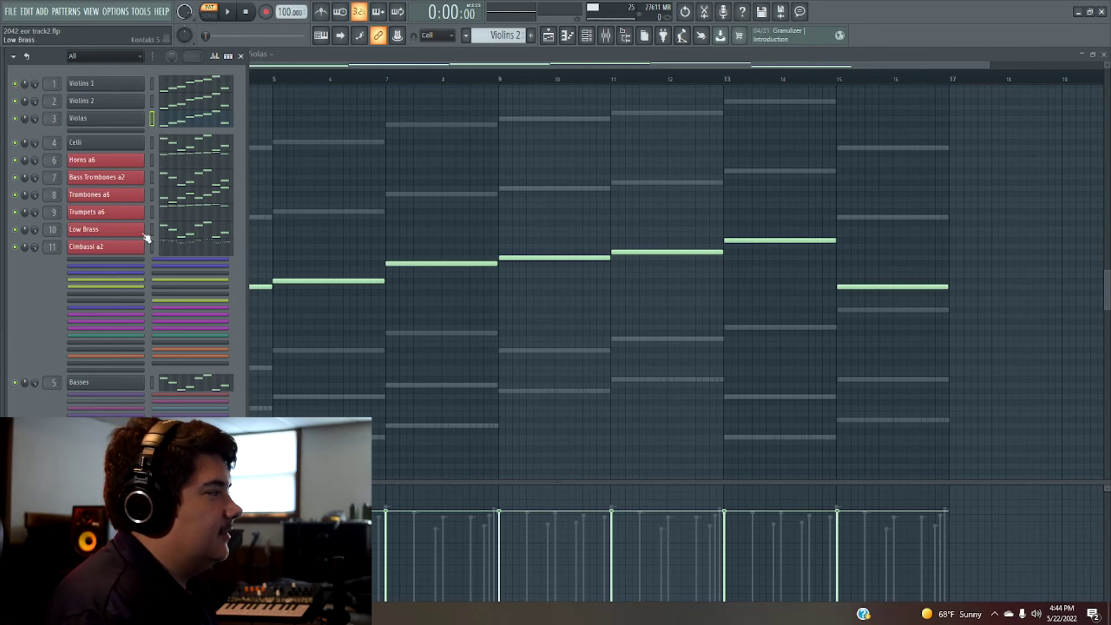
pyautogui.click(188, 383)
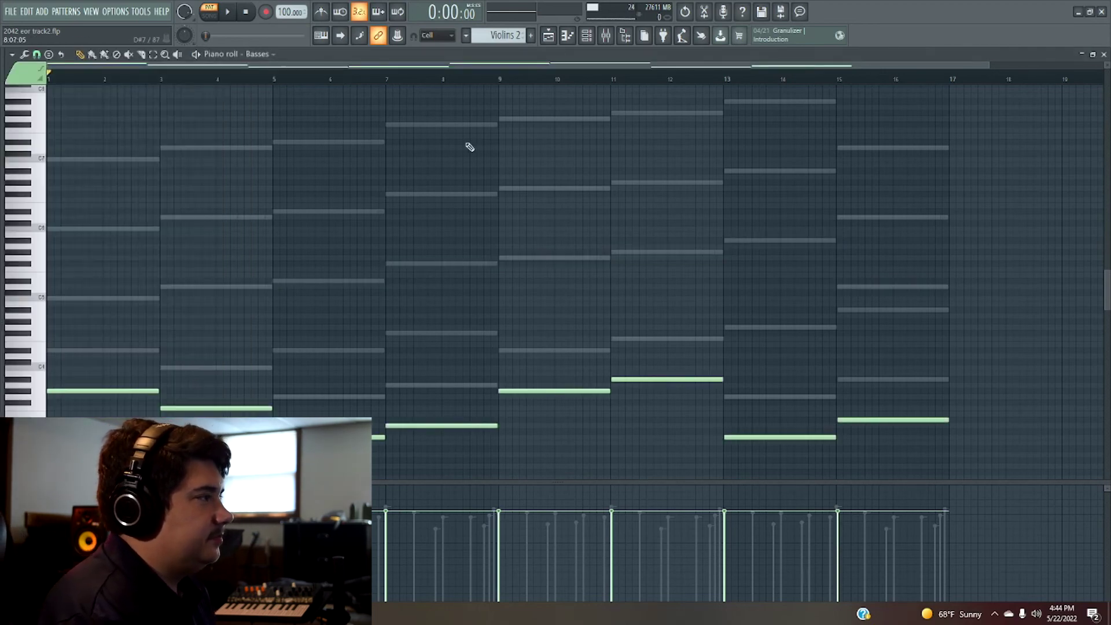
pyautogui.scroll(-3, 570, 177)
# - Return to the playlist with the channel rack displayed beside it
pyautogui.click(586, 35)
pyautogui.click(548, 35)
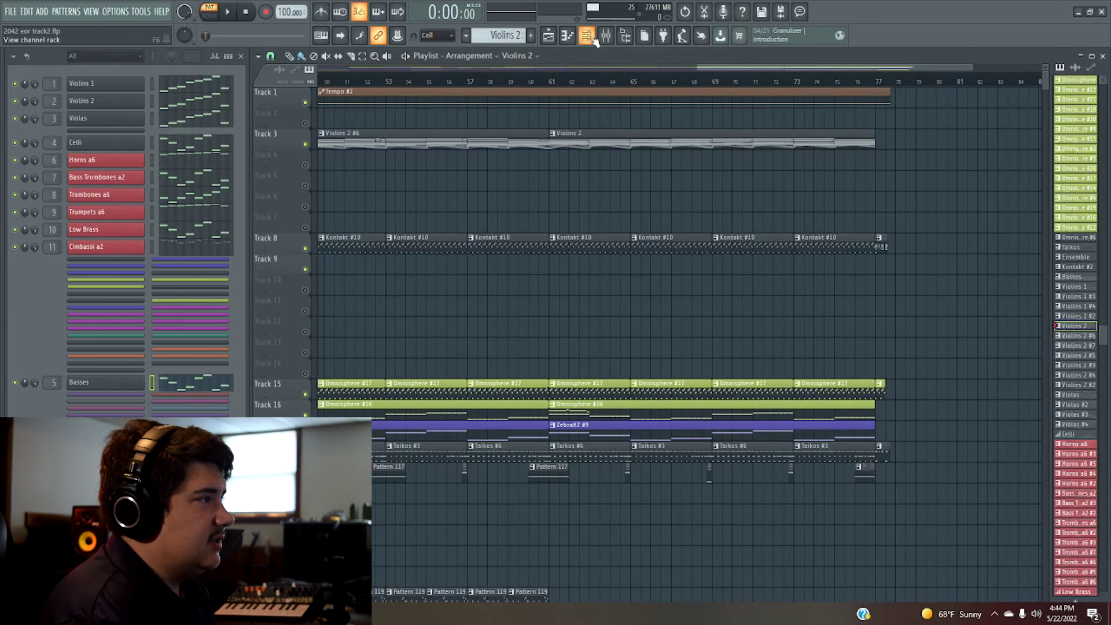
pyautogui.click(591, 39)
pyautogui.click(591, 39)
pyautogui.click(590, 39)
pyautogui.click(591, 39)
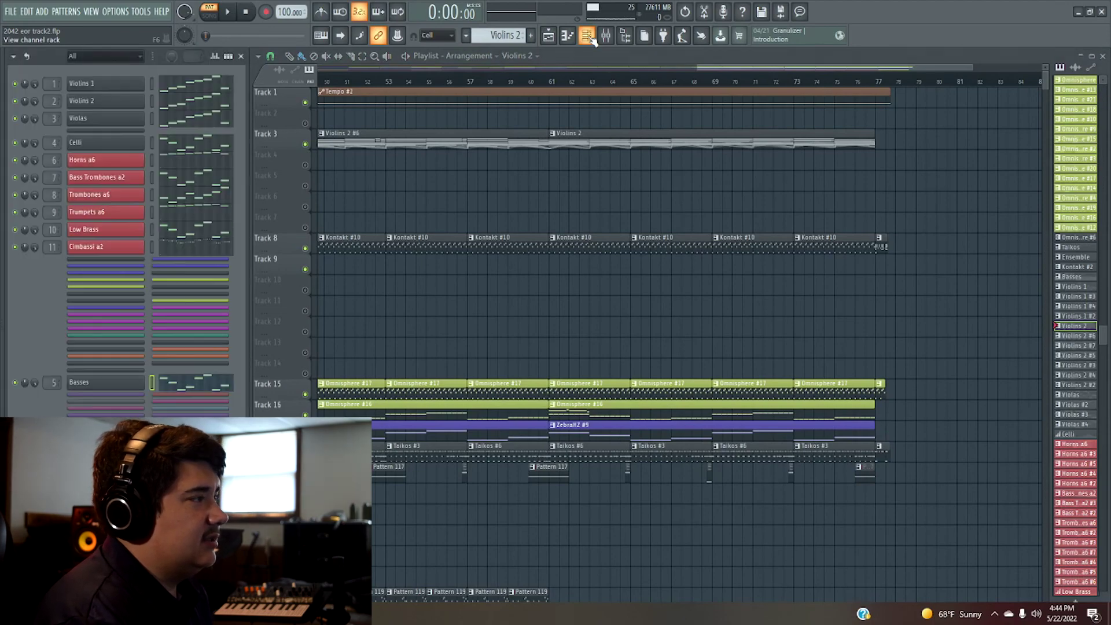
# - View the whole arrangement in the playlist from bar 1 to bar 77 and select the Bass Pizz channel
pyautogui.moveTo(701, 68); pyautogui.dragTo(337, 71)
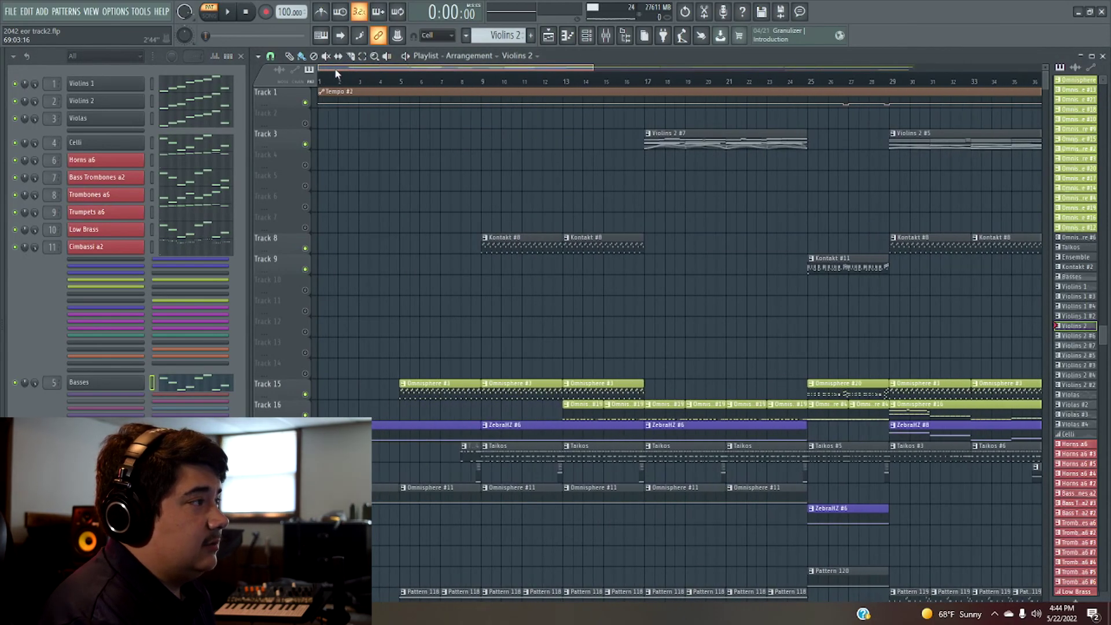
pyautogui.moveTo(576, 67); pyautogui.dragTo(949, 67)
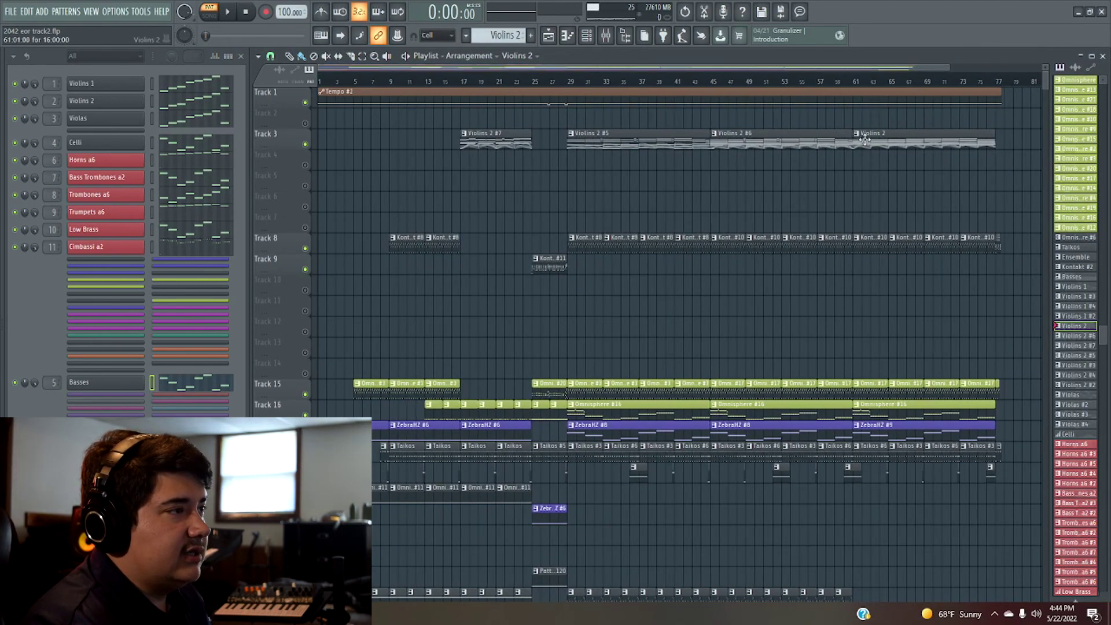
pyautogui.click(116, 129)
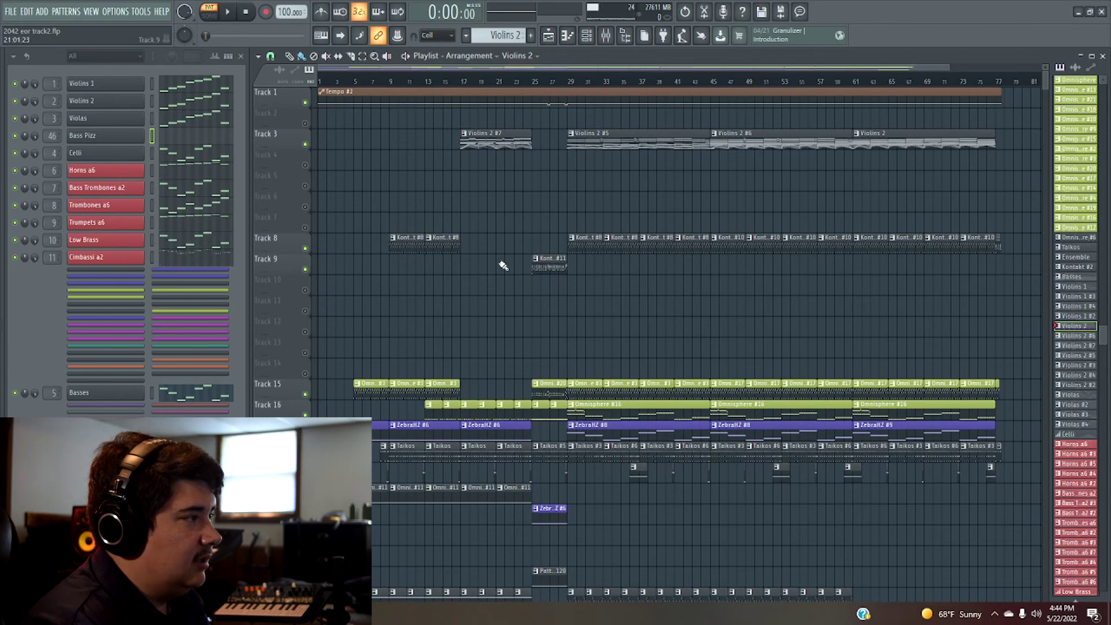
# - Pick the Kontakt #11, Omnisphere #3 and Omnisphere #4 patterns from the clips around bars 25 to 29 to view their channels
pyautogui.click(541, 265)
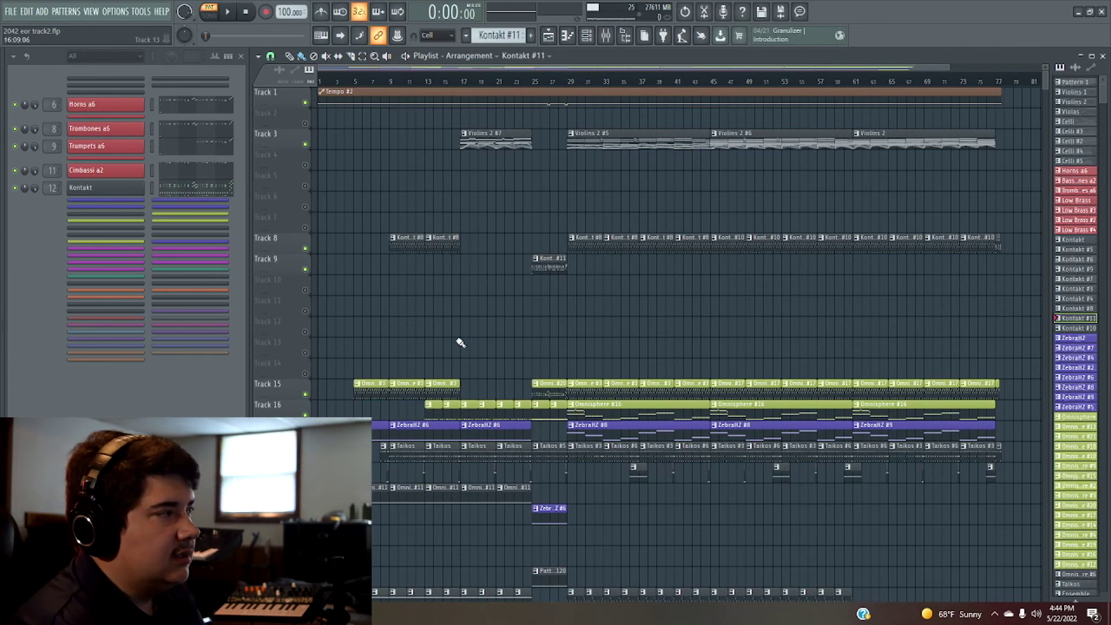
pyautogui.scroll(-3, 478, 272)
pyautogui.click(585, 320)
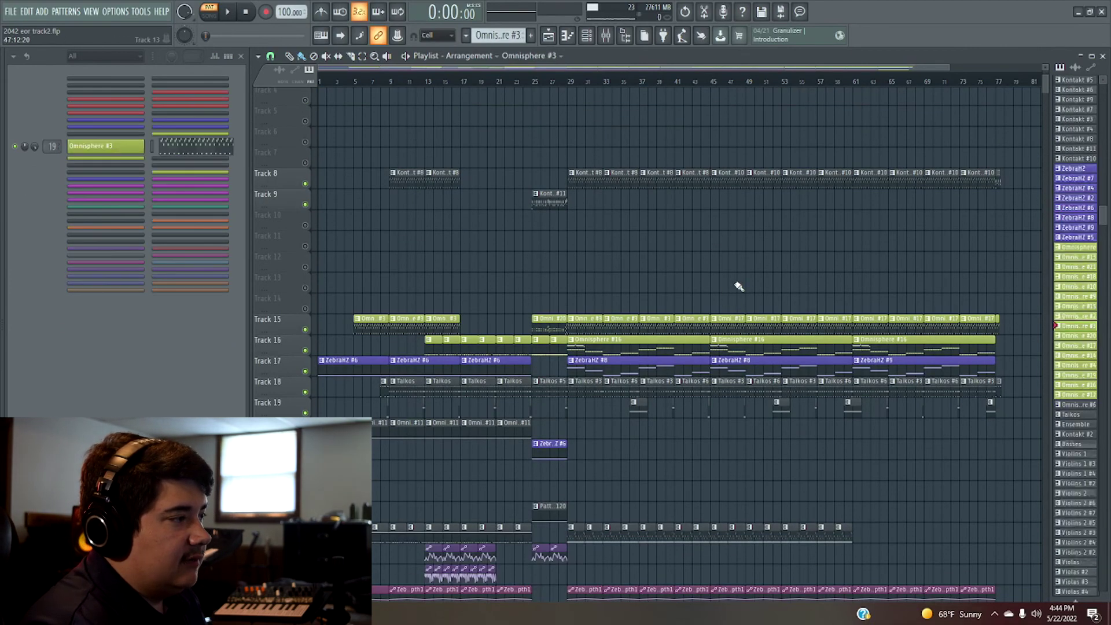
pyautogui.scroll(-5, 739, 287)
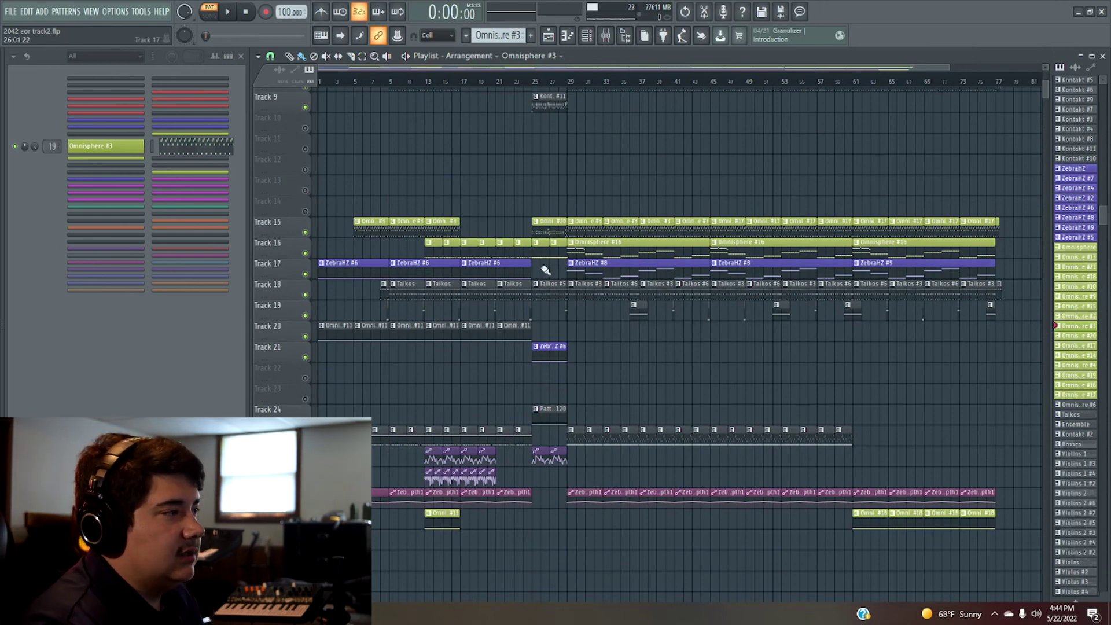
pyautogui.click(534, 248)
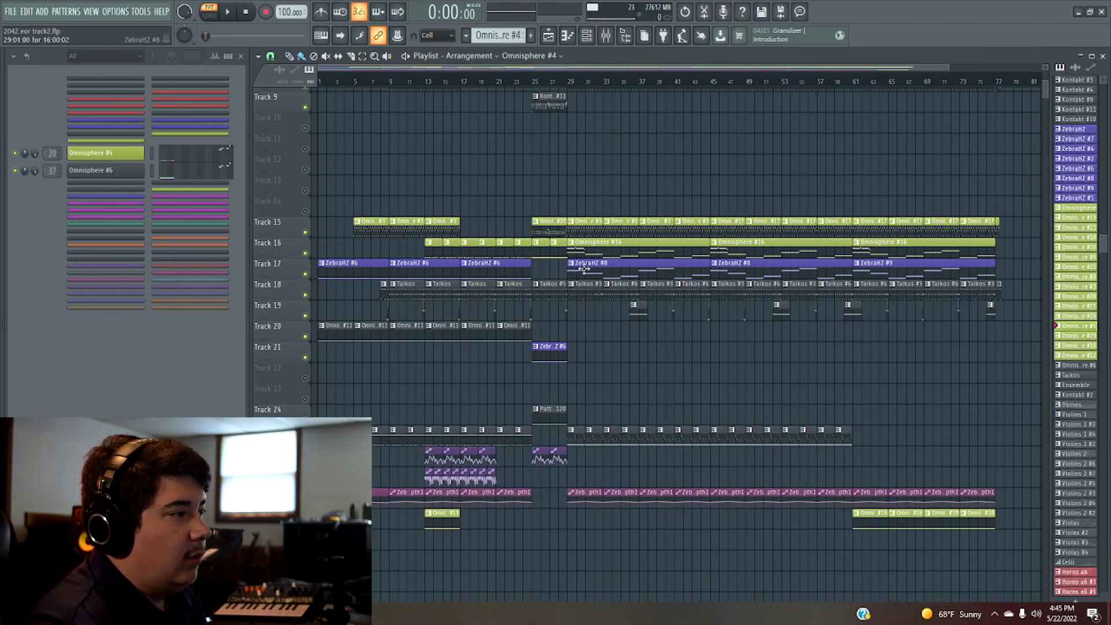
# - Pick the Taikos #5 and Taikos #3 patterns from their Track 18 clips to compare the drum channels they use
pyautogui.click(547, 294)
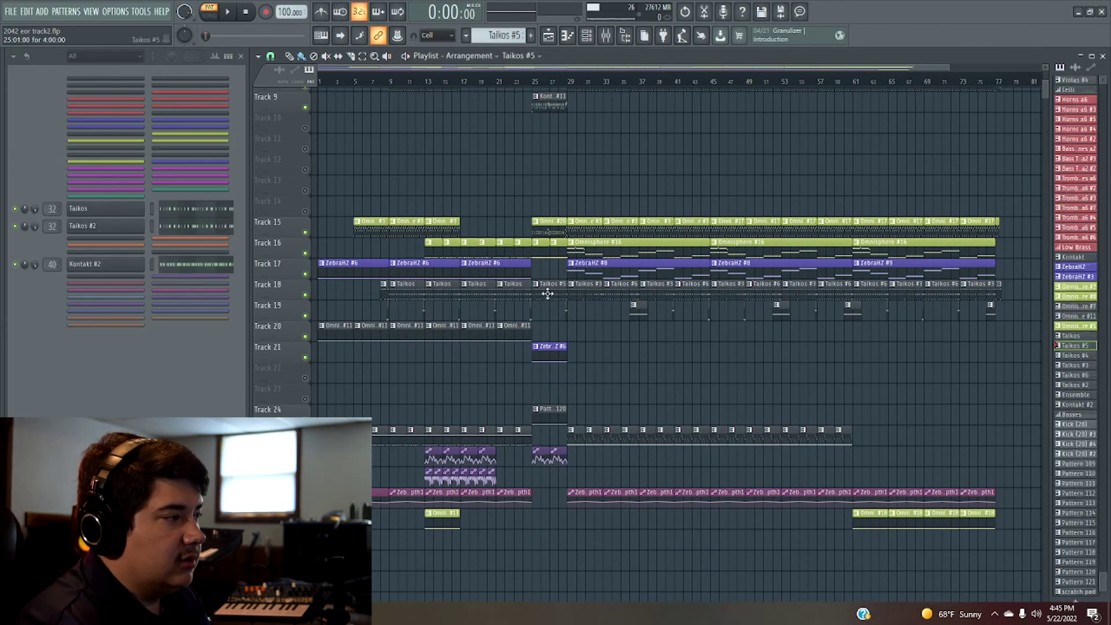
pyautogui.scroll(2, 608, 391)
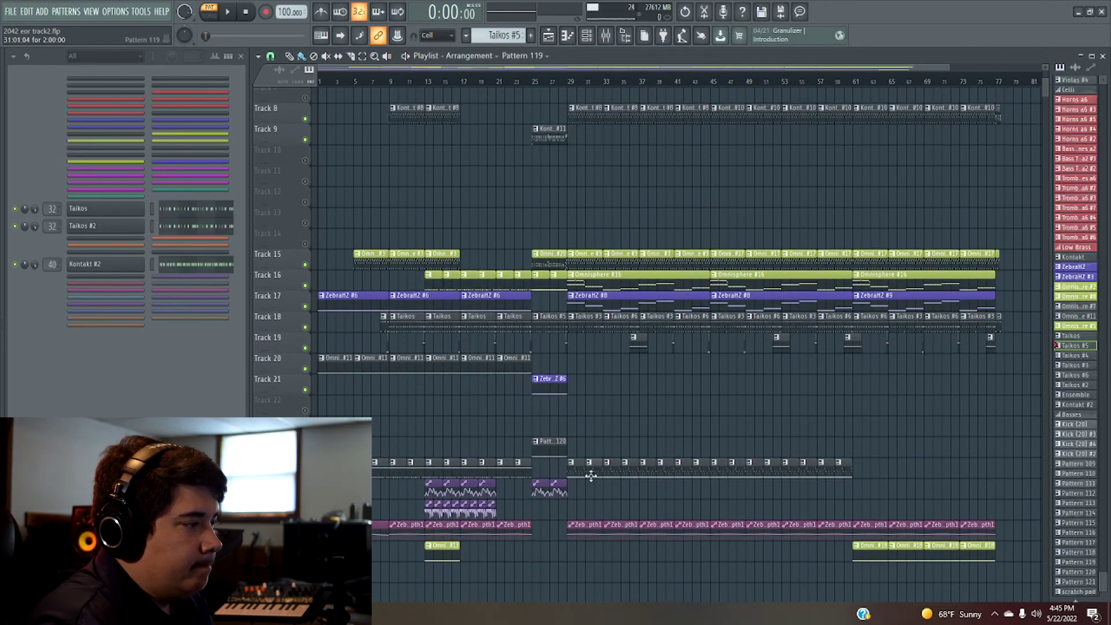
pyautogui.click(575, 322)
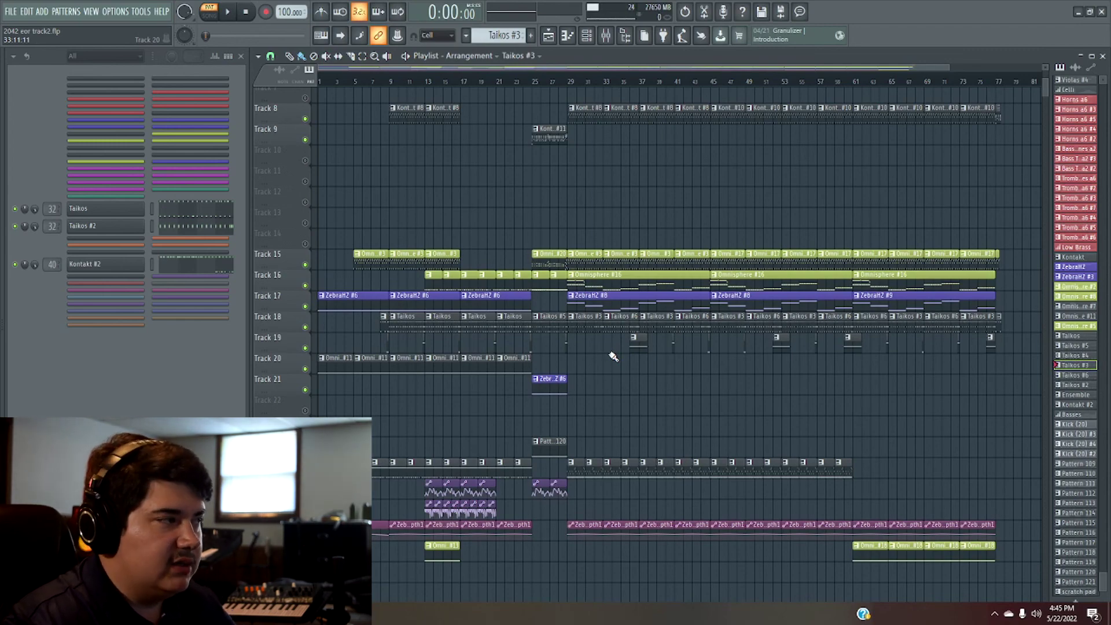
# - Review the full arrangement in the playlist, from the tempo and violin tracks down to the lowest synth layers
pyautogui.scroll(3, 615, 336)
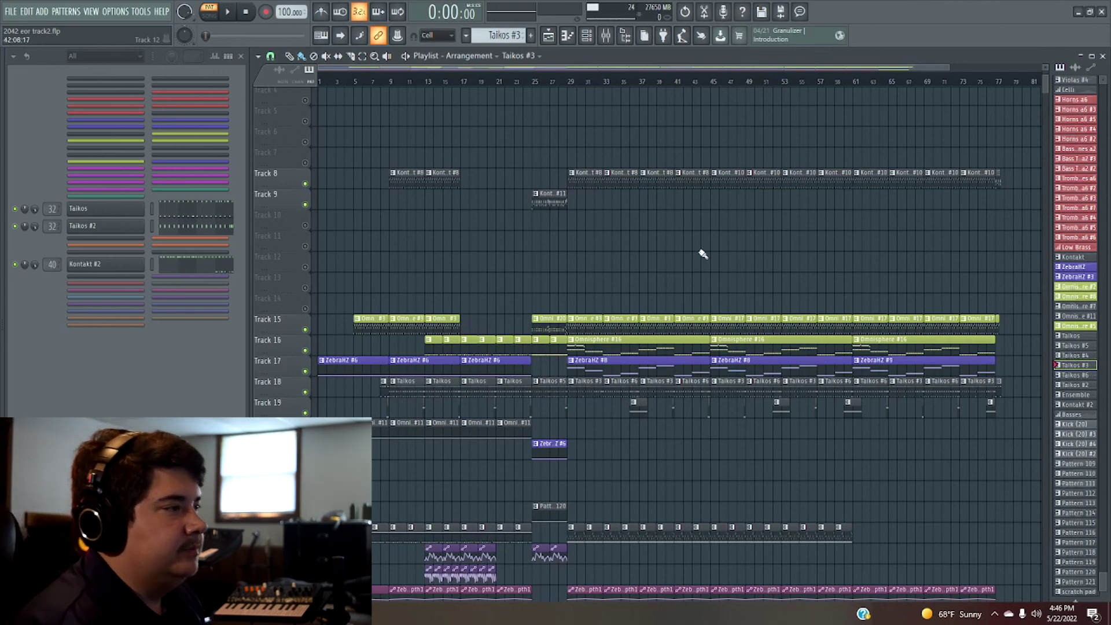
pyautogui.scroll(-5, 812, 243)
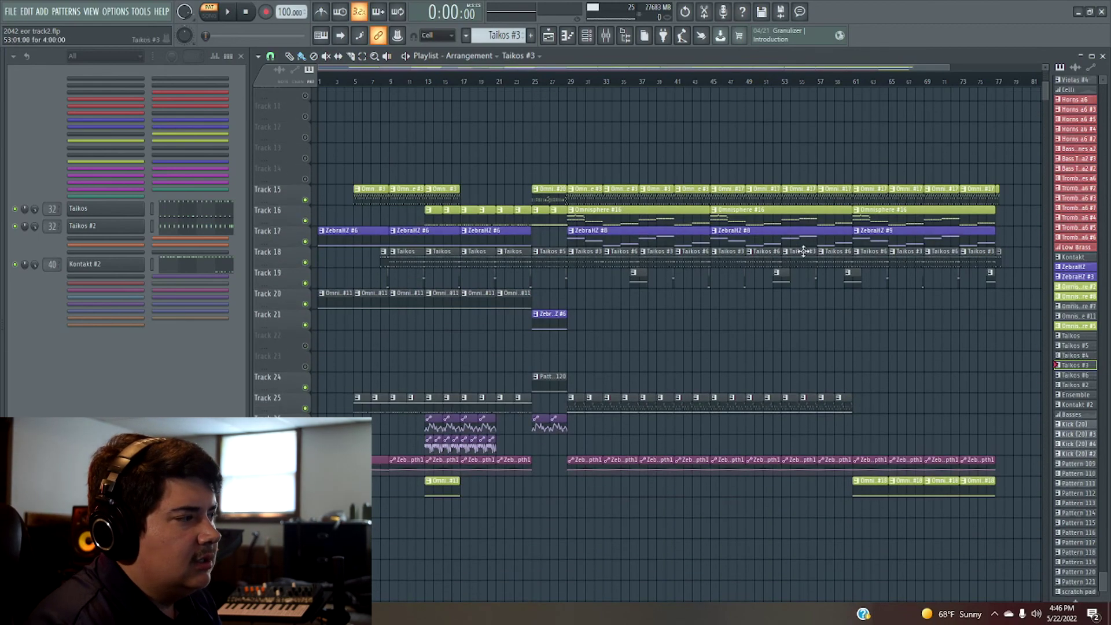
pyautogui.scroll(2, 720, 326)
pyautogui.scroll(2, 705, 312)
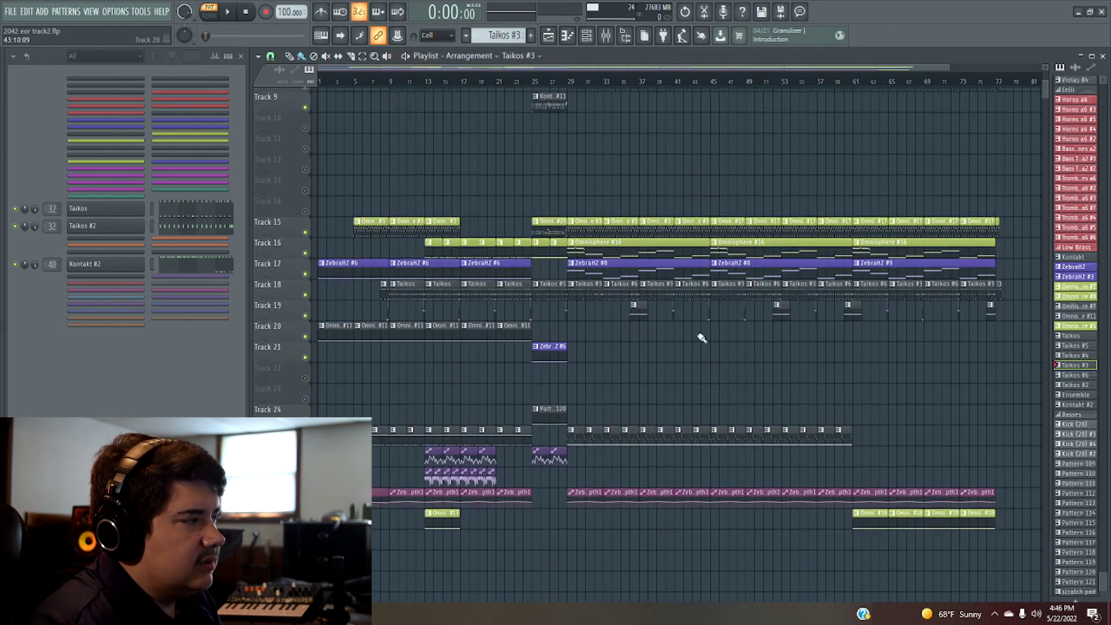
pyautogui.scroll(-3, 699, 303)
pyautogui.moveTo(945, 66)
pyautogui.mouseDown()
pyautogui.moveTo(649, 65)
pyautogui.moveTo(993, 64)
pyautogui.moveTo(932, 66)
pyautogui.mouseUp()
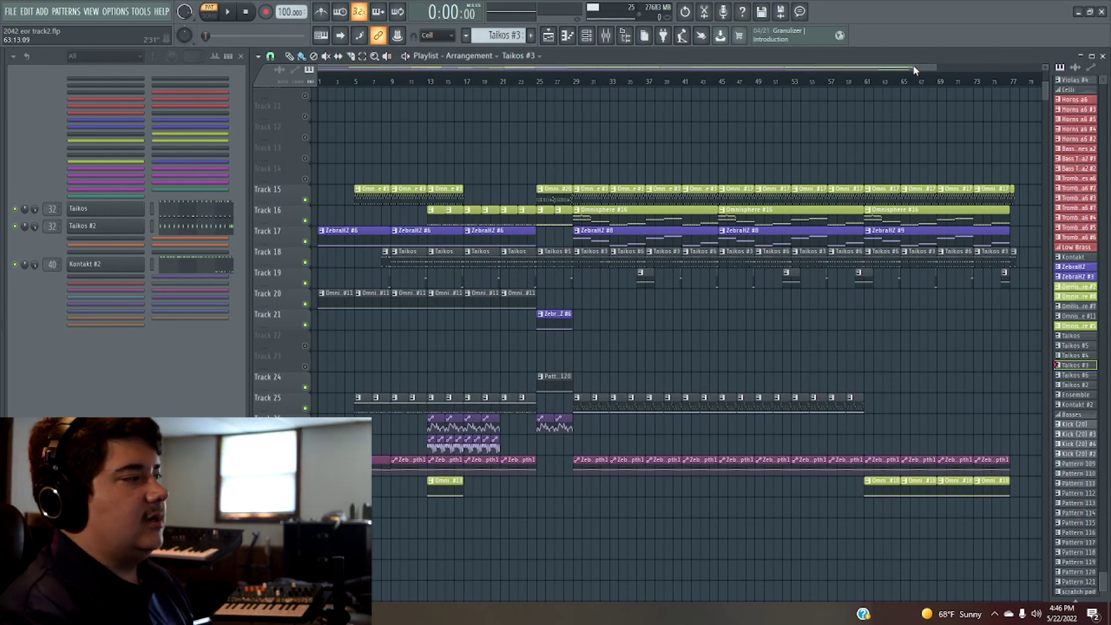
pyautogui.scroll(4, 925, 239)
pyautogui.scroll(1, 925, 238)
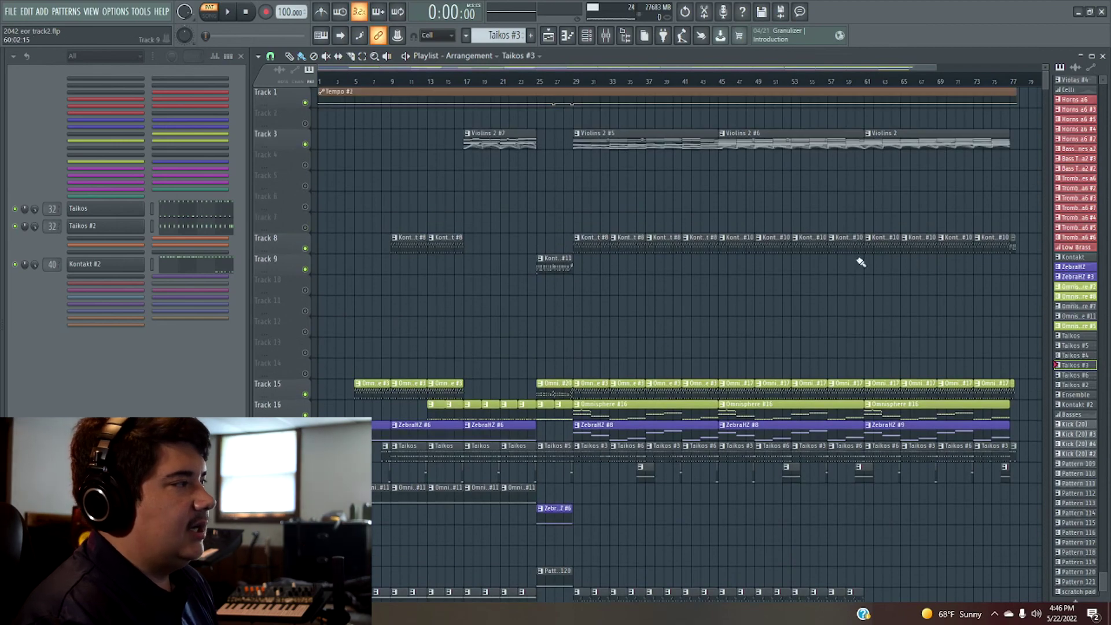
pyautogui.scroll(-1, 880, 277)
pyautogui.scroll(1, 880, 276)
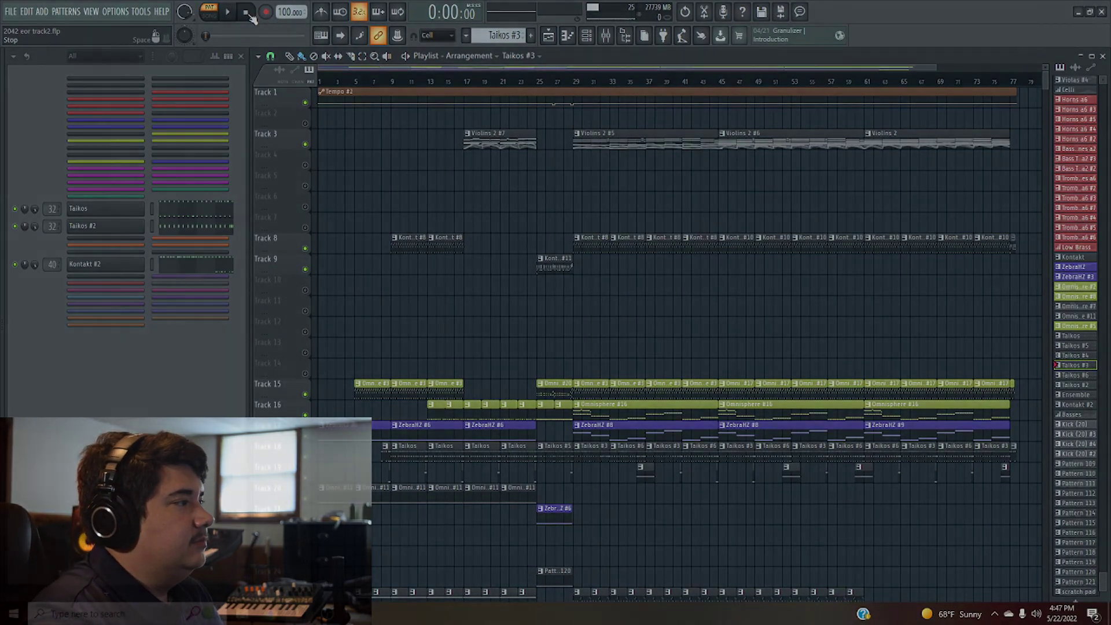
pyautogui.scroll(-3, 642, 261)
pyautogui.scroll(-2, 618, 277)
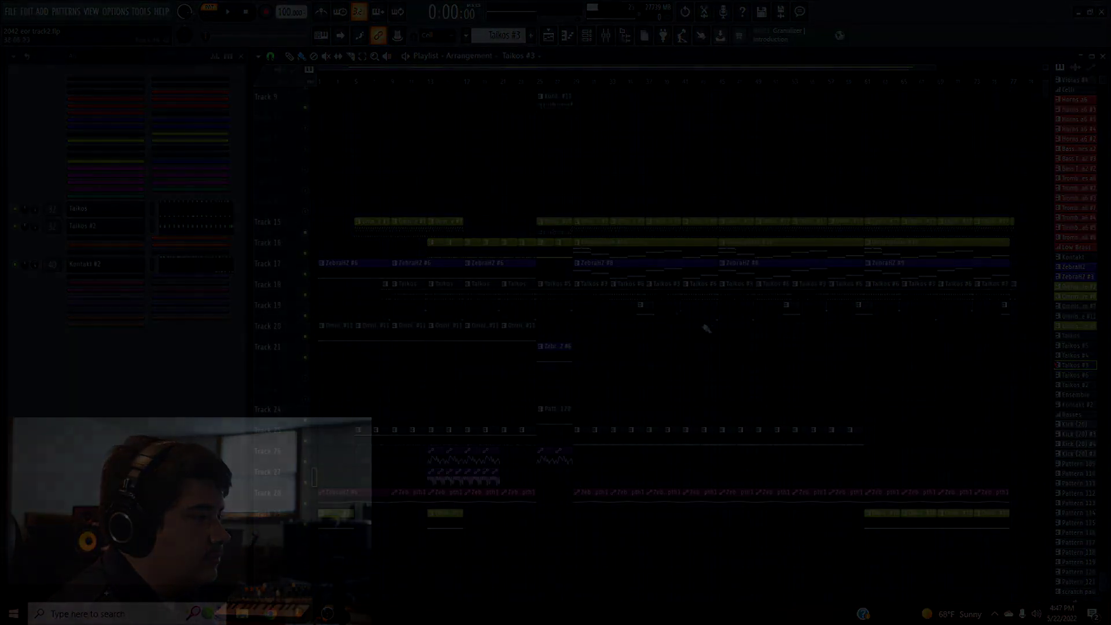